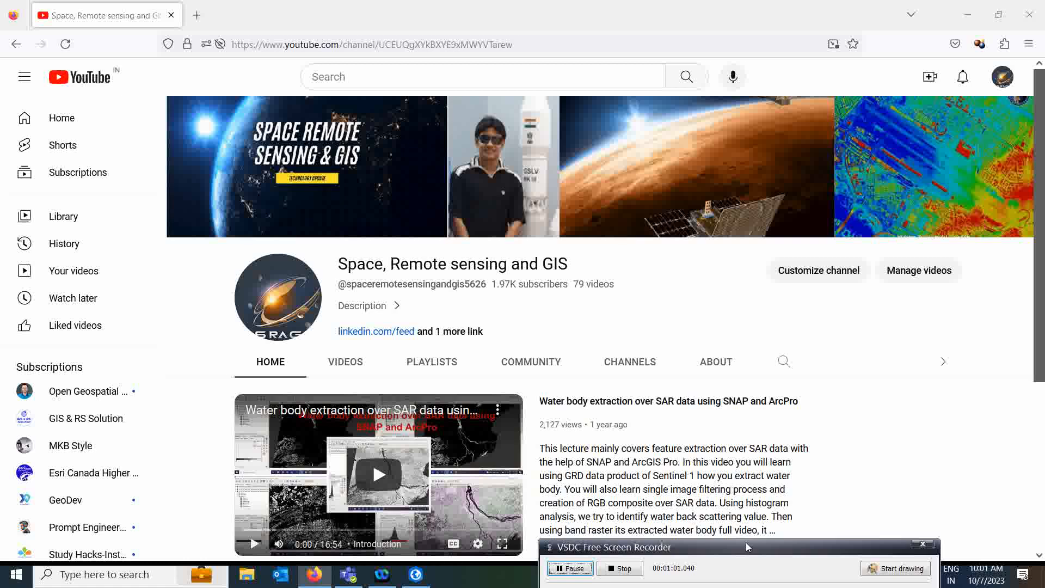
Switch to ArcGIS Pro and examine the tree canopy in the Forest_Resource_v1_Orthomosaic.tif layer on Map1
{"action": "left_click", "coordinate": [415, 573]}
{"action": "scroll", "coordinate": [533, 343], "scroll_direction": "up", "scroll_amount": 5}
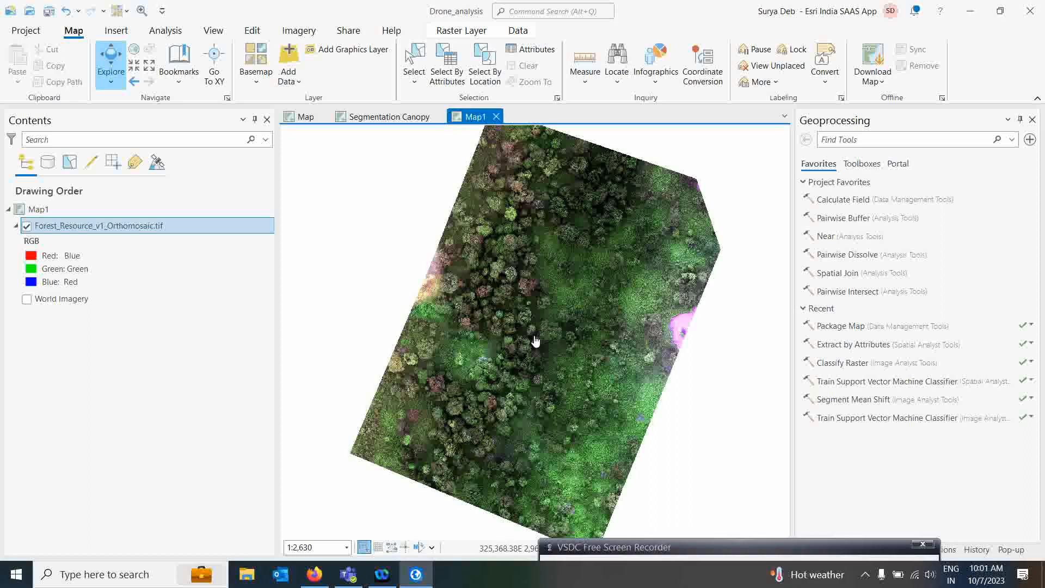
{"action": "scroll", "coordinate": [555, 381], "scroll_direction": "down", "scroll_amount": 3}
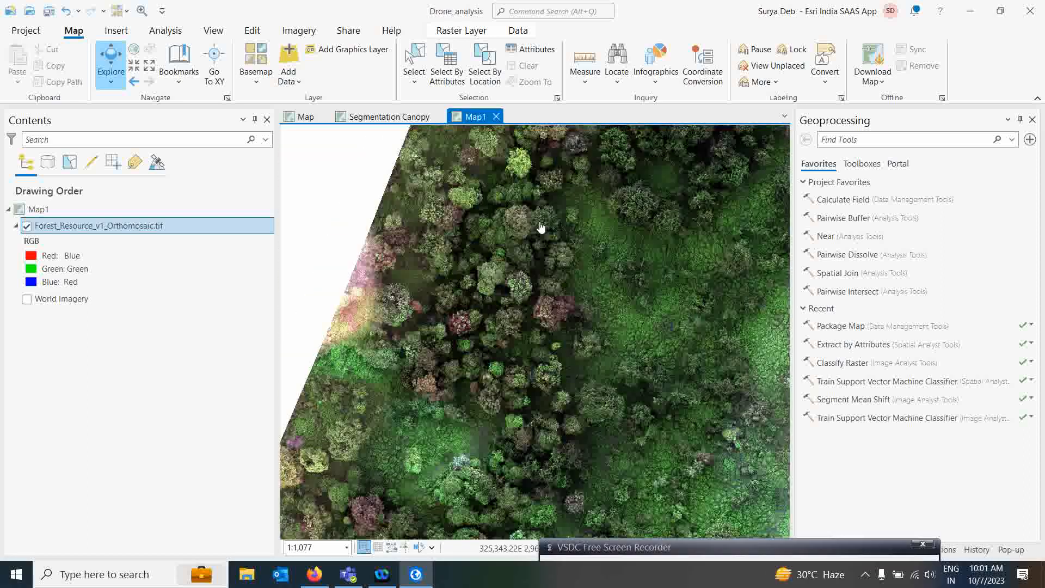
{"action": "left_click_drag", "start_coordinate": [597, 348], "coordinate": [566, 261]}
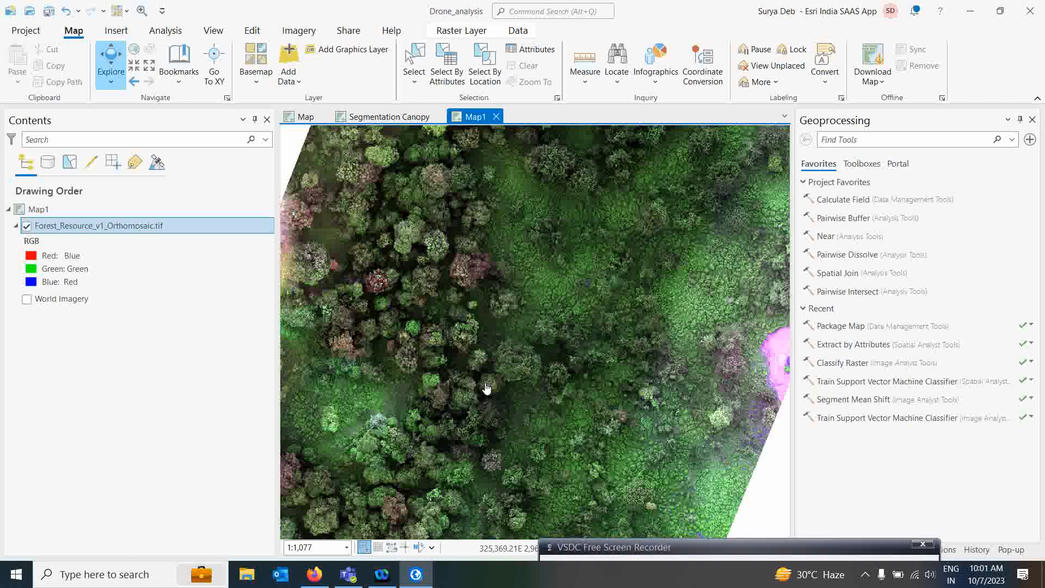
{"action": "left_click", "coordinate": [766, 550]}
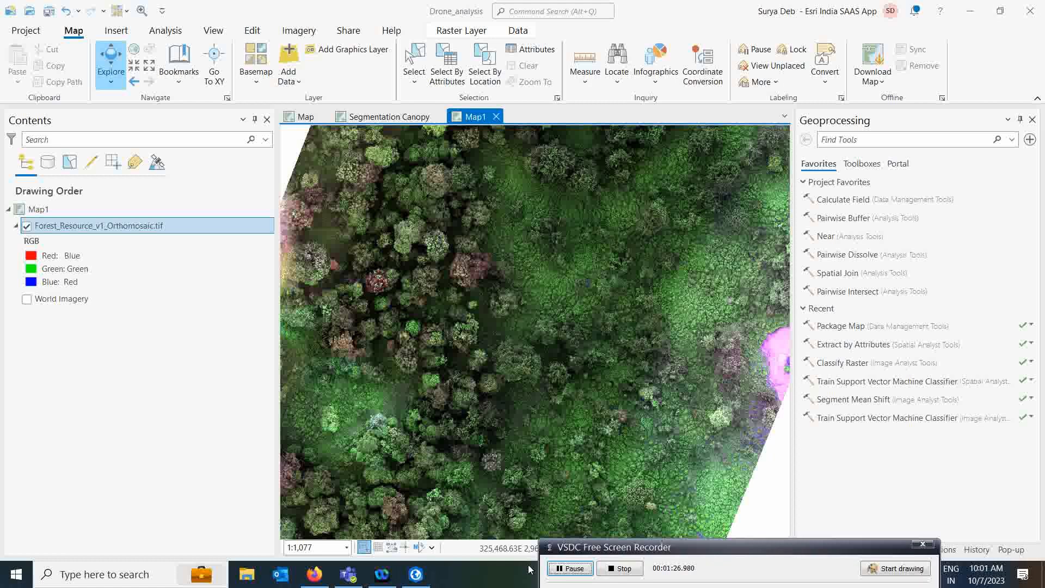
{"action": "left_click_drag", "start_coordinate": [690, 550], "coordinate": [699, 559]}
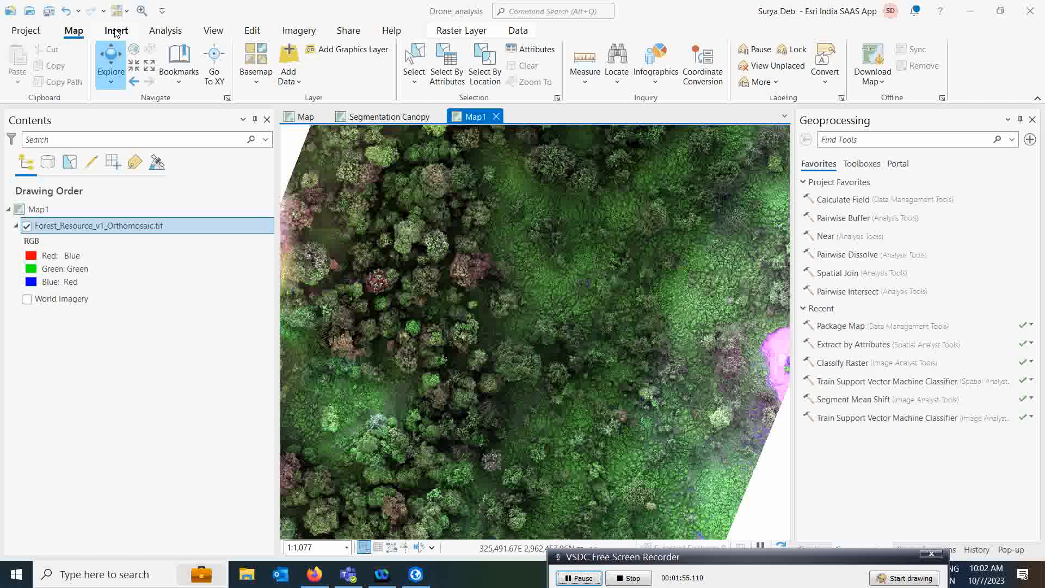
{"action": "left_click", "coordinate": [290, 31]}
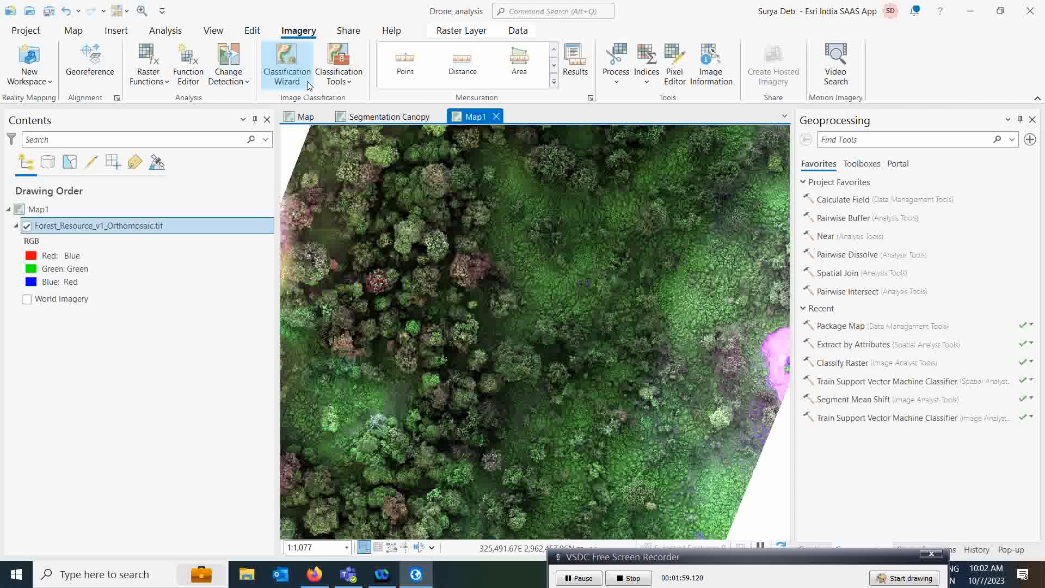
{"action": "left_click", "coordinate": [146, 57]}
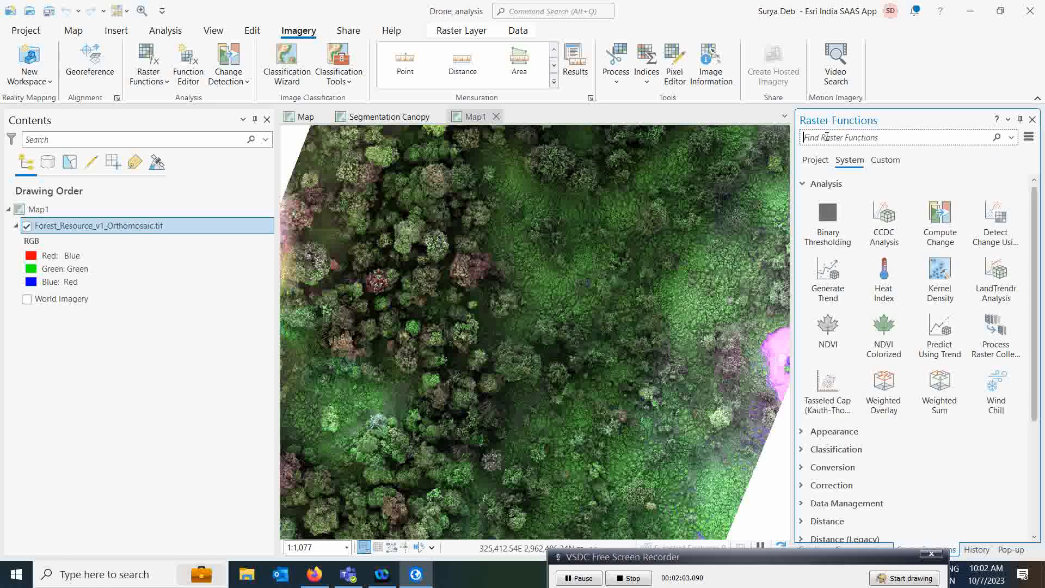
{"action": "type", "text": "seg"}
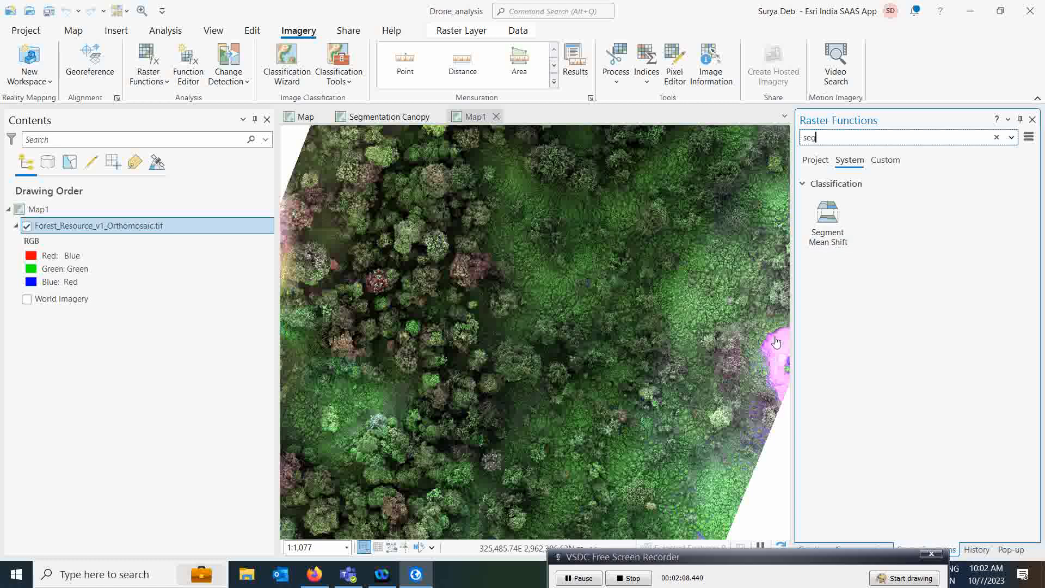
{"action": "left_click", "coordinate": [827, 220]}
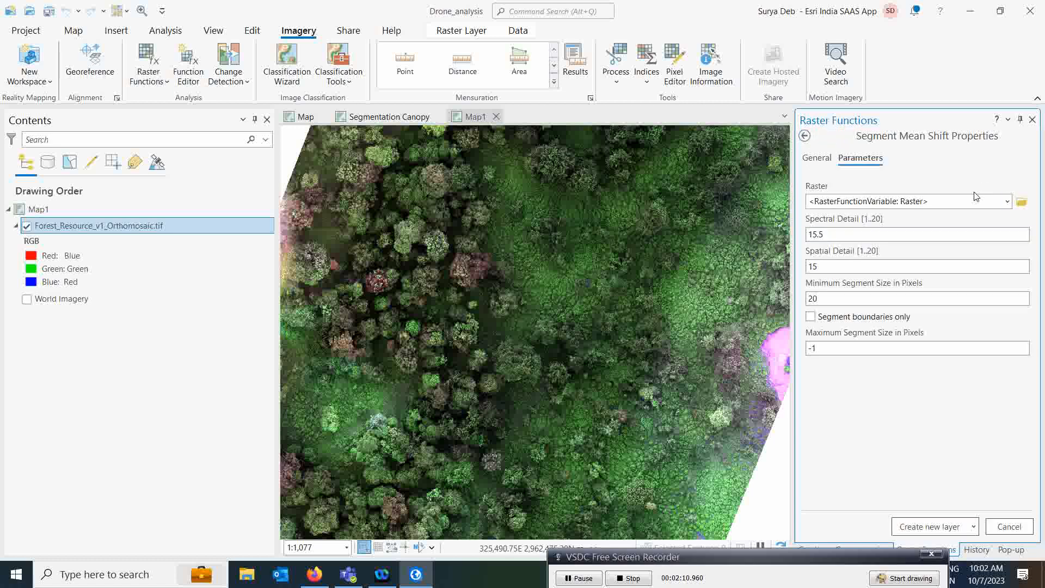
{"action": "left_click", "coordinate": [1007, 202]}
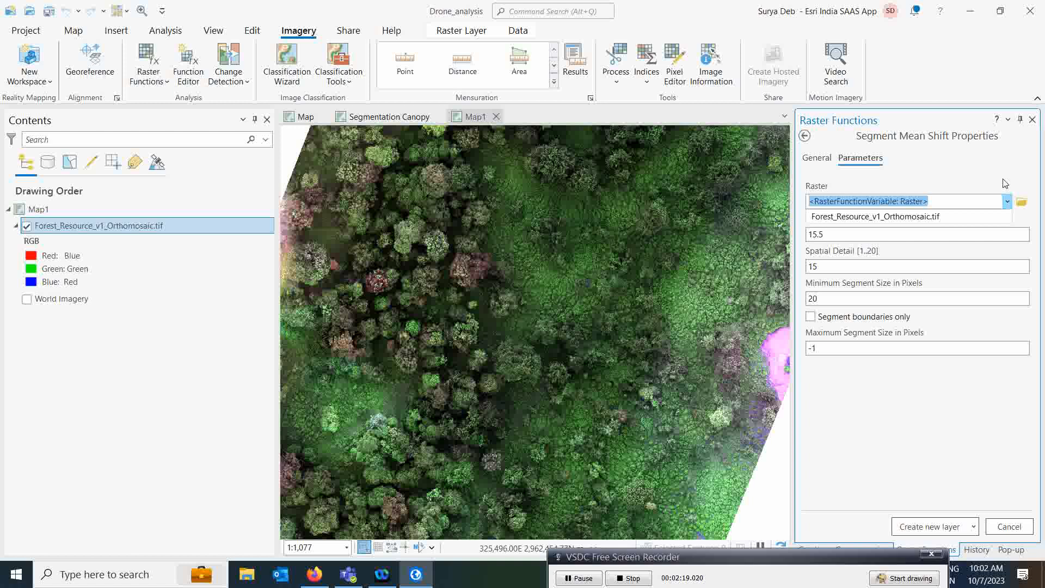
{"action": "left_click", "coordinate": [1007, 204]}
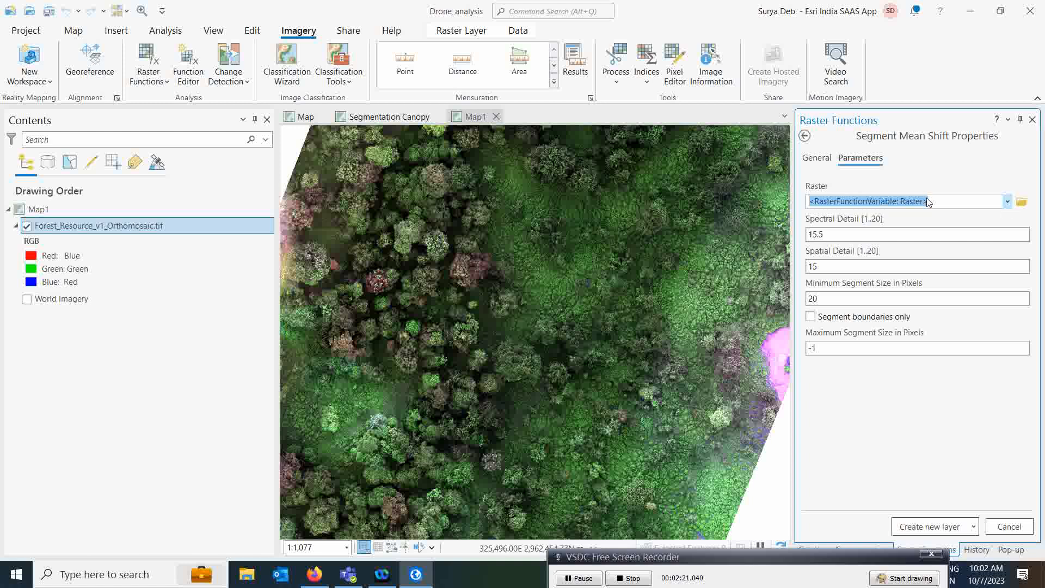
{"action": "left_click", "coordinate": [1007, 206]}
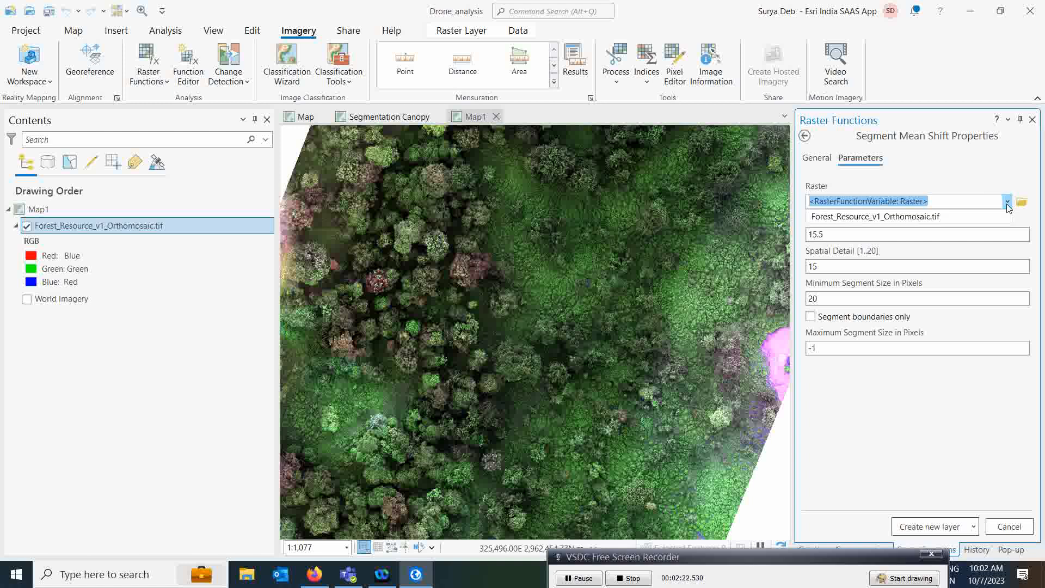
{"action": "left_click", "coordinate": [895, 217]}
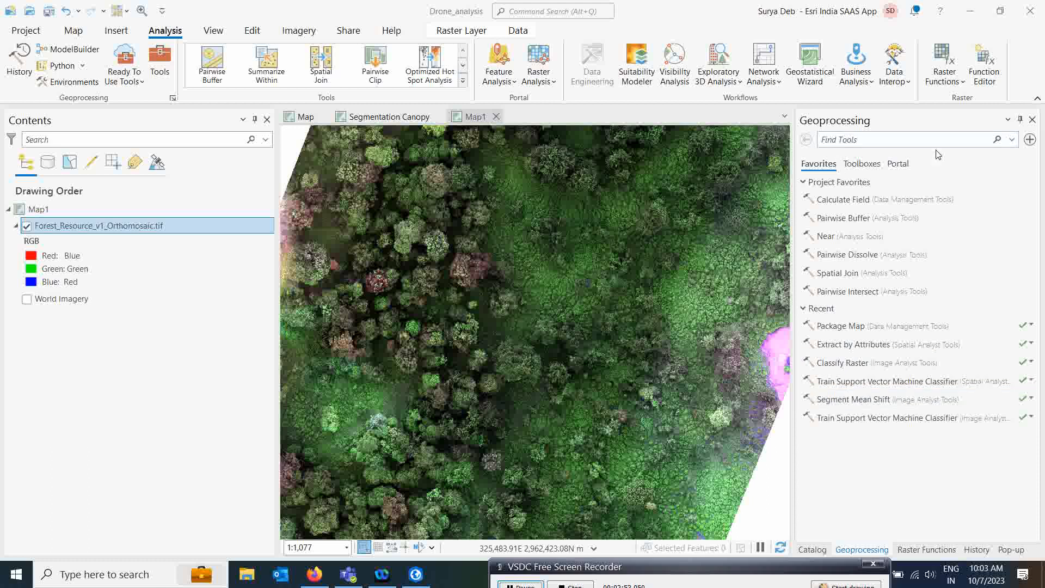
Run the Segment Mean Shift geoprocessing tool on Forest_Resource_v1_Orthomosaic.tif with the default output and detail settings
{"action": "left_click", "coordinate": [833, 400]}
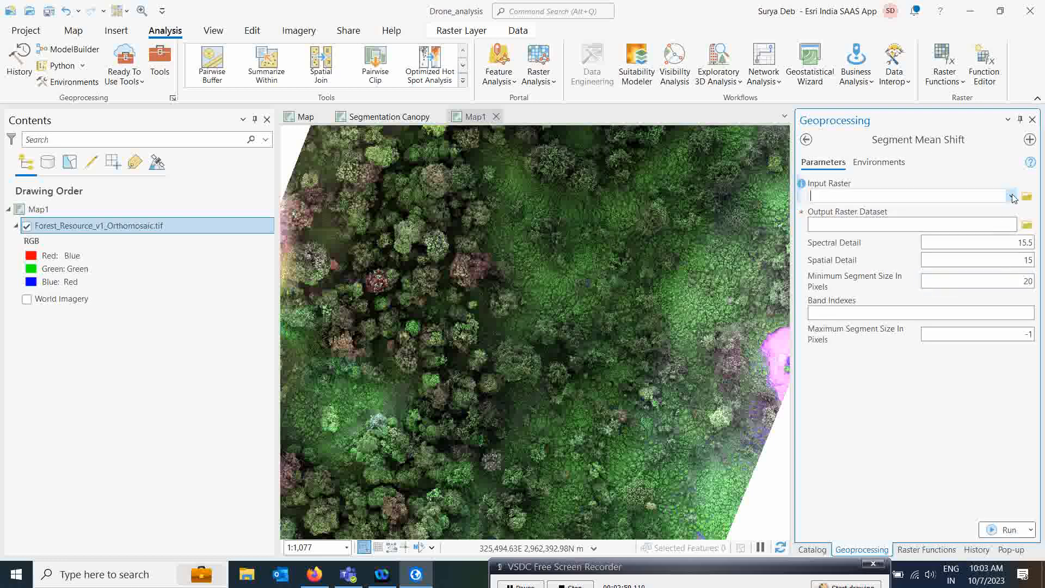
{"action": "left_click", "coordinate": [1010, 197]}
{"action": "left_click", "coordinate": [880, 211]}
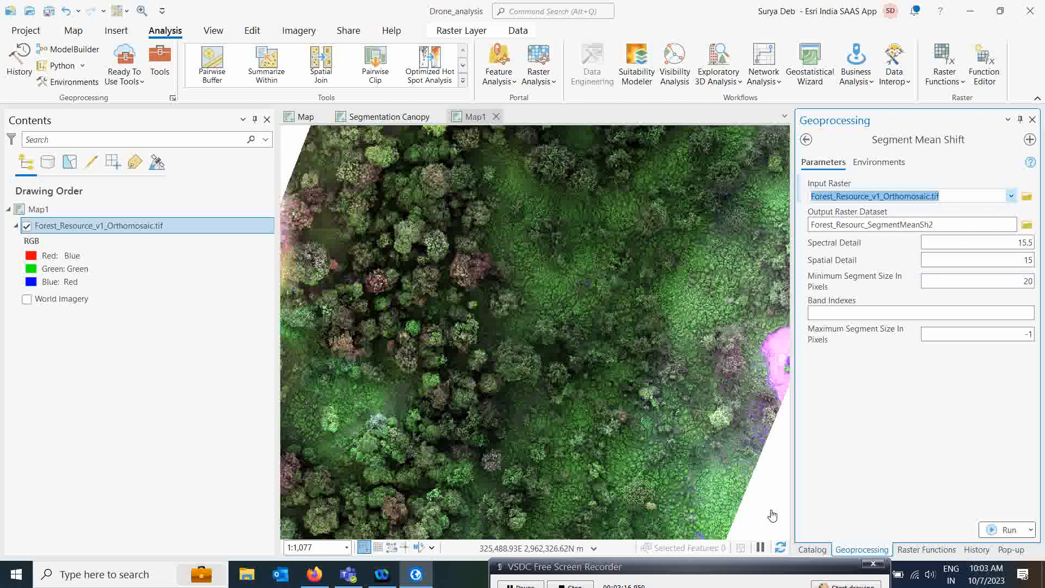
{"action": "left_click", "coordinate": [521, 585]}
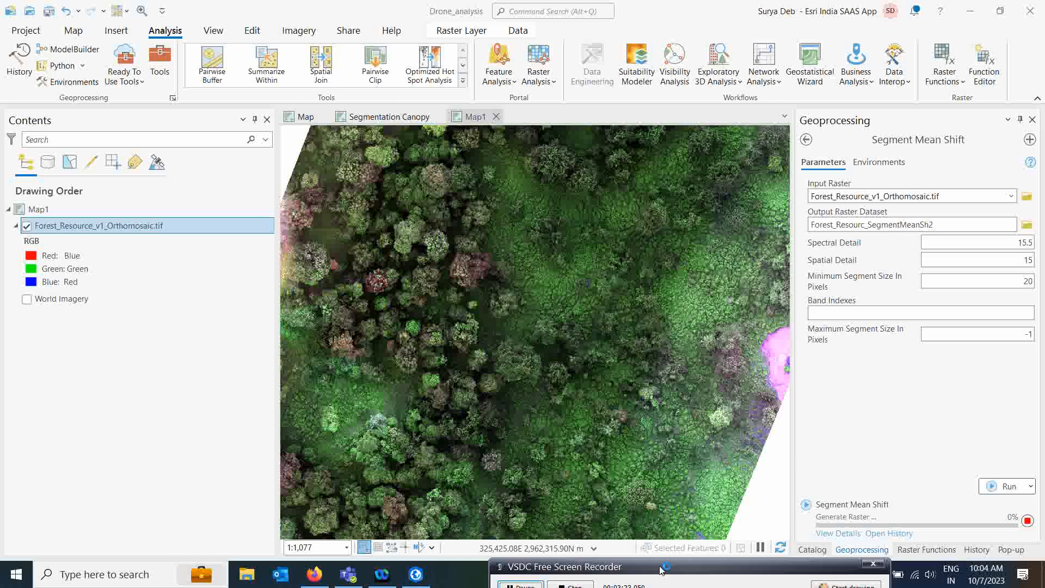
{"action": "left_click_drag", "start_coordinate": [659, 569], "coordinate": [642, 566]}
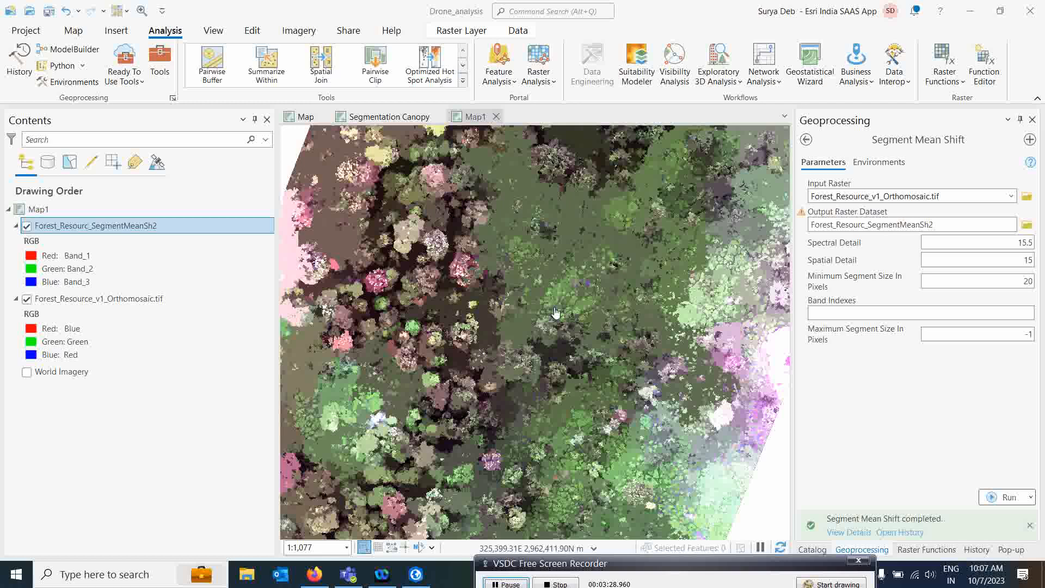
Compare the segmented raster with the original orthomosaic on Map1 using Swipe
{"action": "left_click_drag", "start_coordinate": [410, 331], "coordinate": [434, 308]}
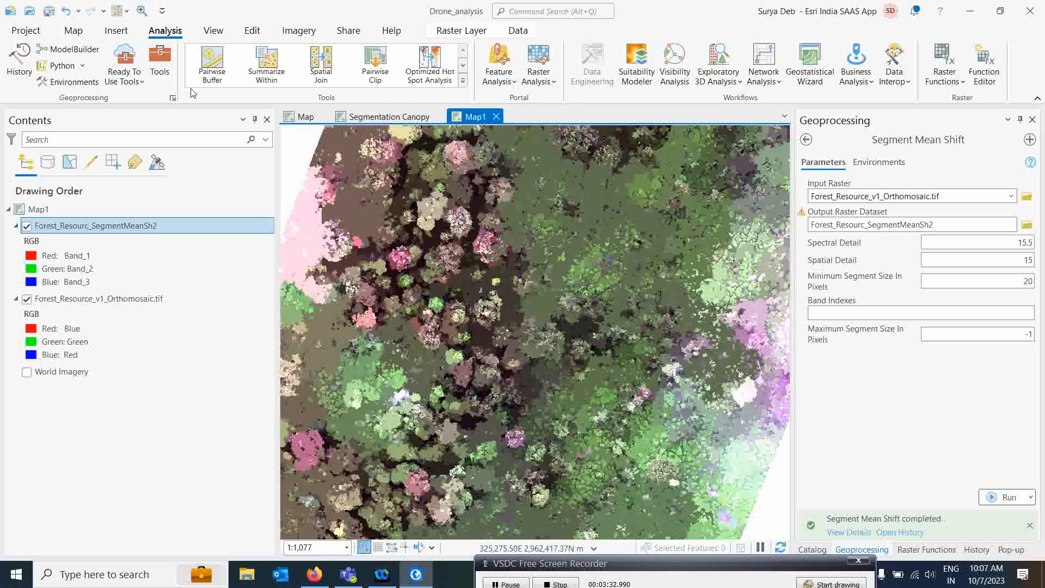
{"action": "left_click", "coordinate": [462, 31]}
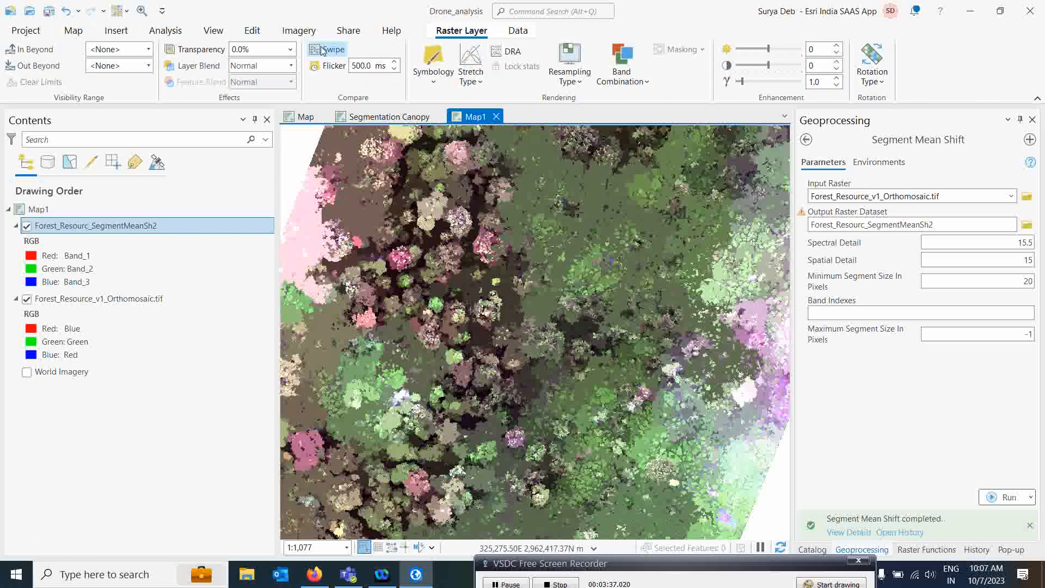
{"action": "left_click", "coordinate": [322, 50]}
{"action": "left_click_drag", "start_coordinate": [468, 261], "coordinate": [466, 359]}
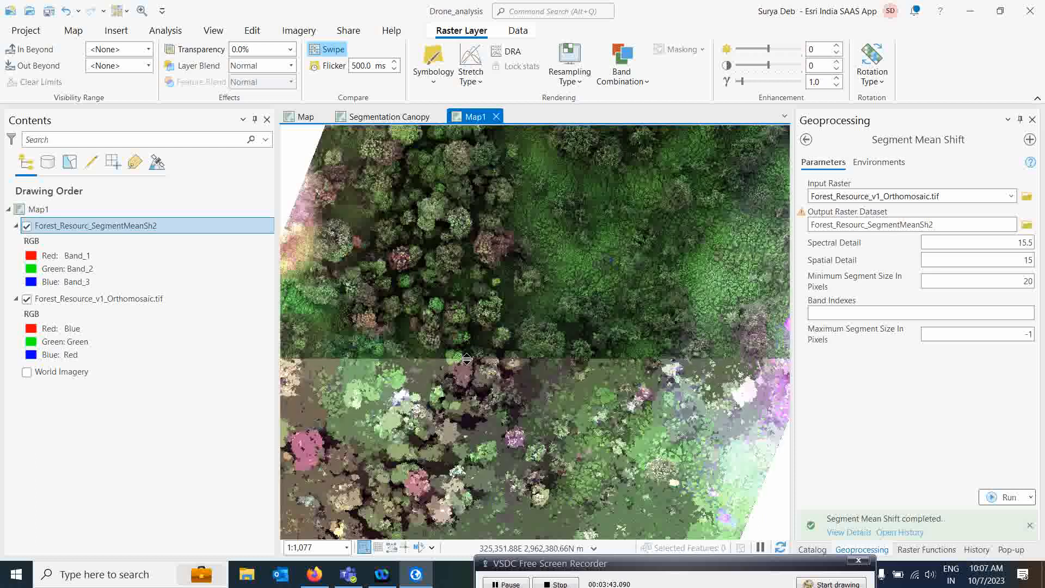
{"action": "left_click_drag", "start_coordinate": [466, 359], "coordinate": [444, 288]}
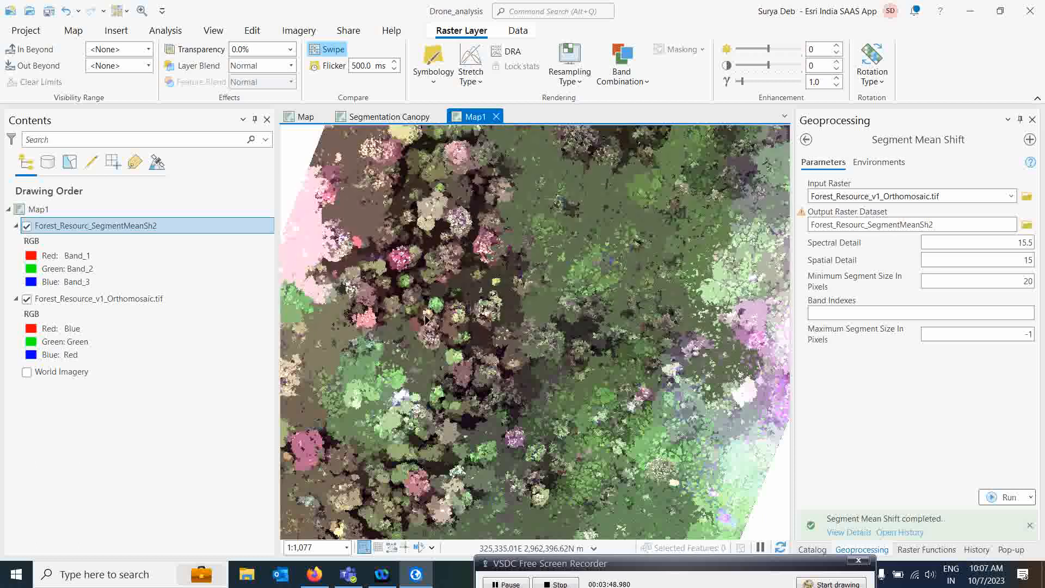
{"action": "scroll", "coordinate": [426, 318], "scroll_direction": "up", "scroll_amount": 2}
{"action": "left_click_drag", "start_coordinate": [380, 261], "coordinate": [409, 393]}
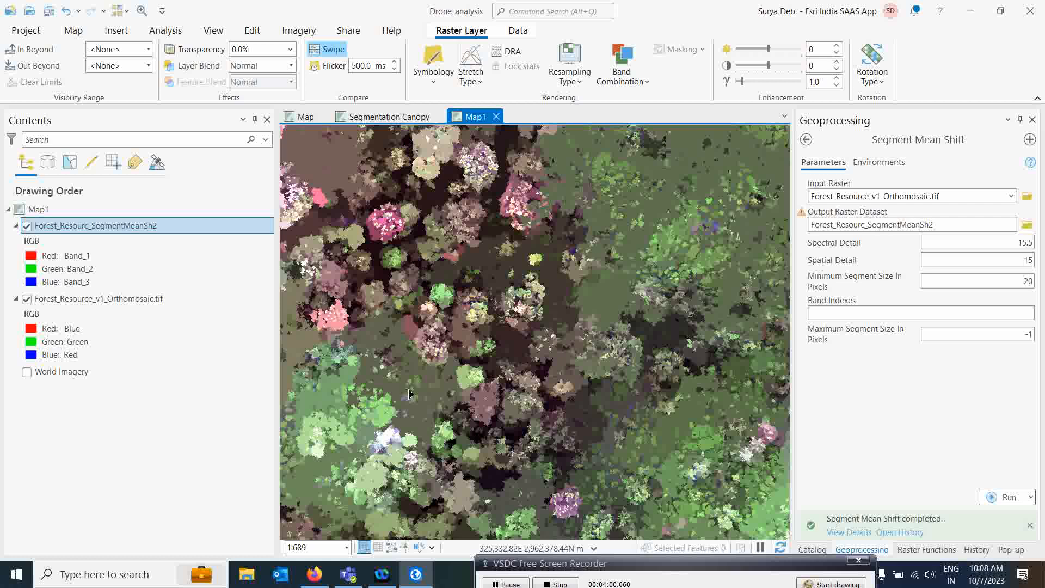
Examine another tree cluster at 1:441 scale and swipe the segmented raster over the orthomosaic there
{"action": "left_click", "coordinate": [73, 30]}
{"action": "left_click", "coordinate": [112, 60]}
{"action": "left_click_drag", "start_coordinate": [443, 418], "coordinate": [547, 314]}
{"action": "mouse_move", "coordinate": [481, 421]}
{"action": "left_mouse_down"}
{"action": "mouse_move", "coordinate": [539, 325]}
{"action": "mouse_move", "coordinate": [502, 419]}
{"action": "left_mouse_up"}
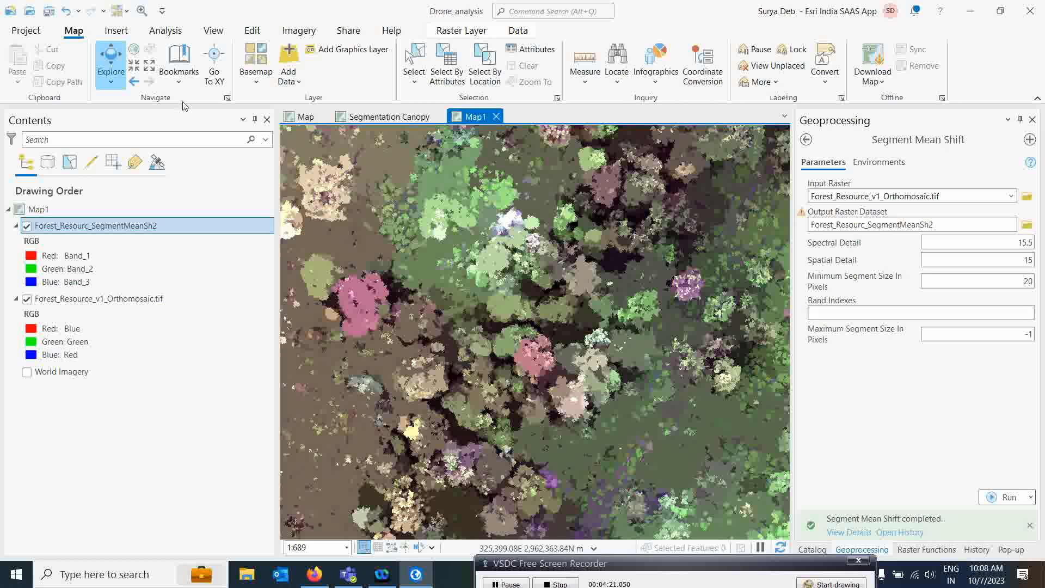
{"action": "left_click", "coordinate": [170, 86]}
{"action": "left_click", "coordinate": [199, 162]}
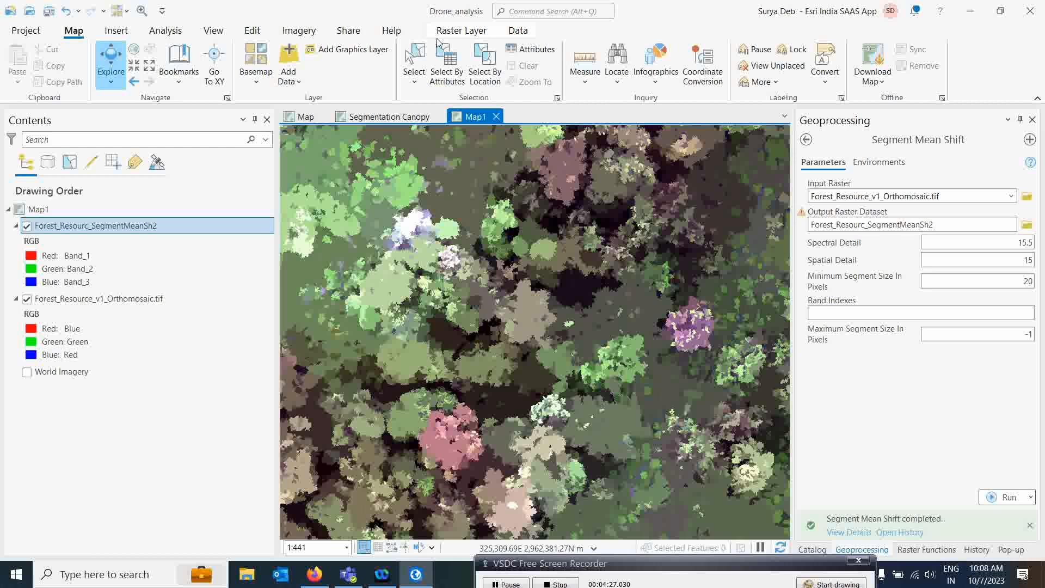
{"action": "left_click", "coordinate": [452, 32]}
{"action": "left_click", "coordinate": [326, 49]}
{"action": "left_click_drag", "start_coordinate": [505, 163], "coordinate": [470, 216]}
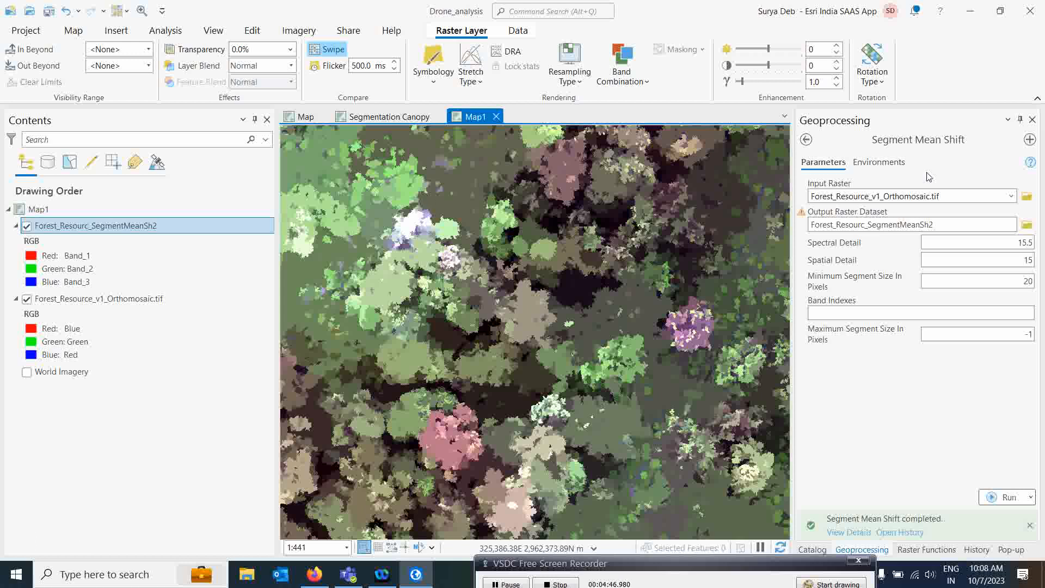
Start a fresh Segment Mean Shift run with Forest_Resource_v1_Orthomosaic.tif as the input raster
{"action": "left_click", "coordinate": [805, 141]}
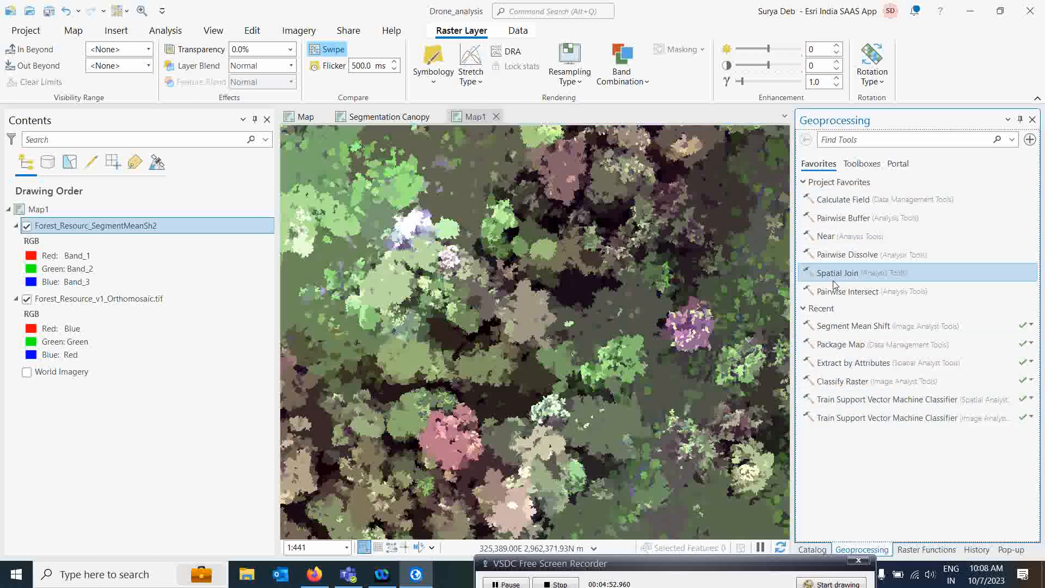
{"action": "left_click", "coordinate": [853, 327]}
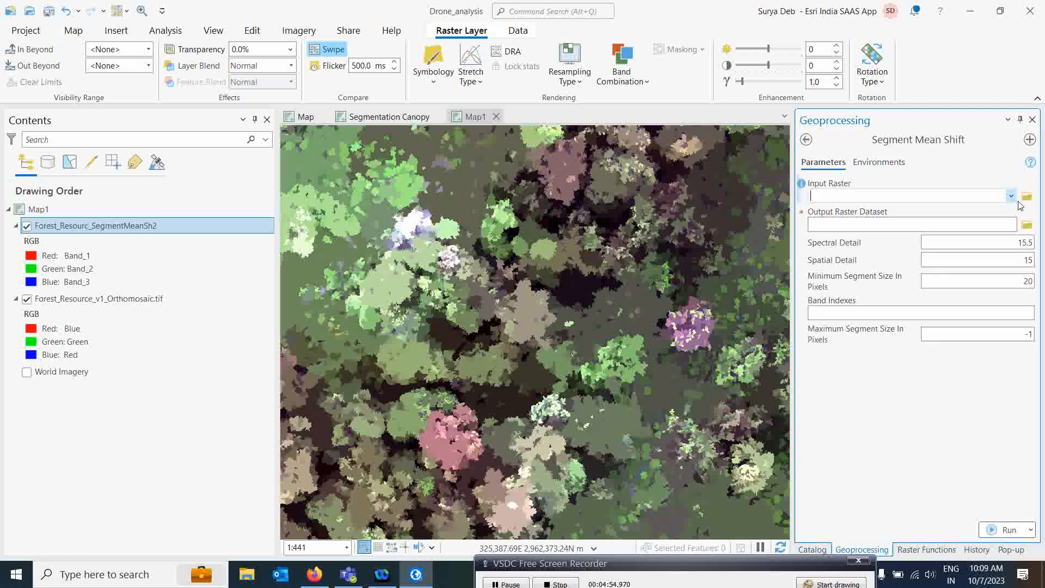
{"action": "left_click", "coordinate": [1010, 197]}
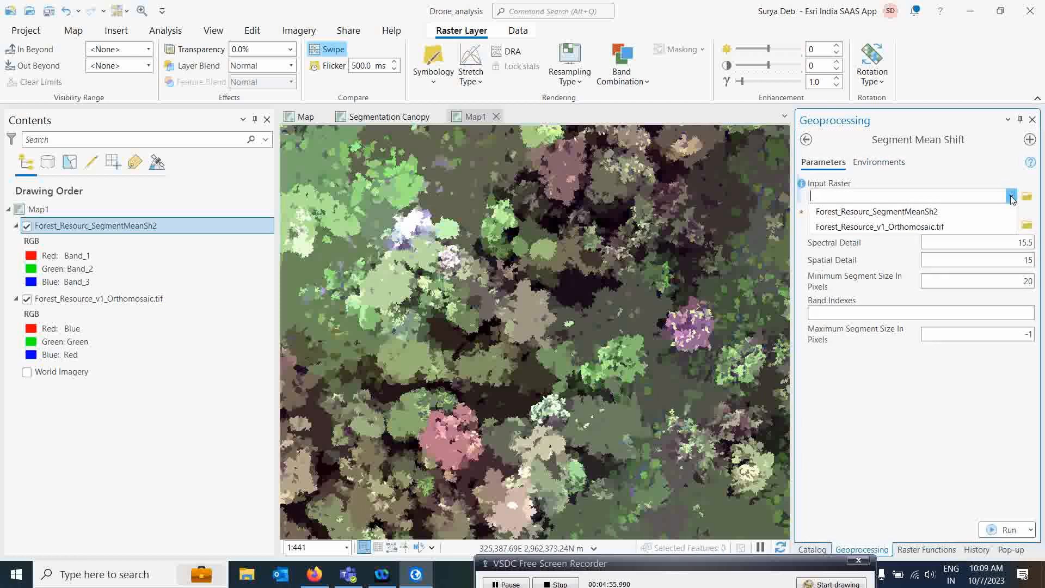
{"action": "left_click", "coordinate": [914, 226]}
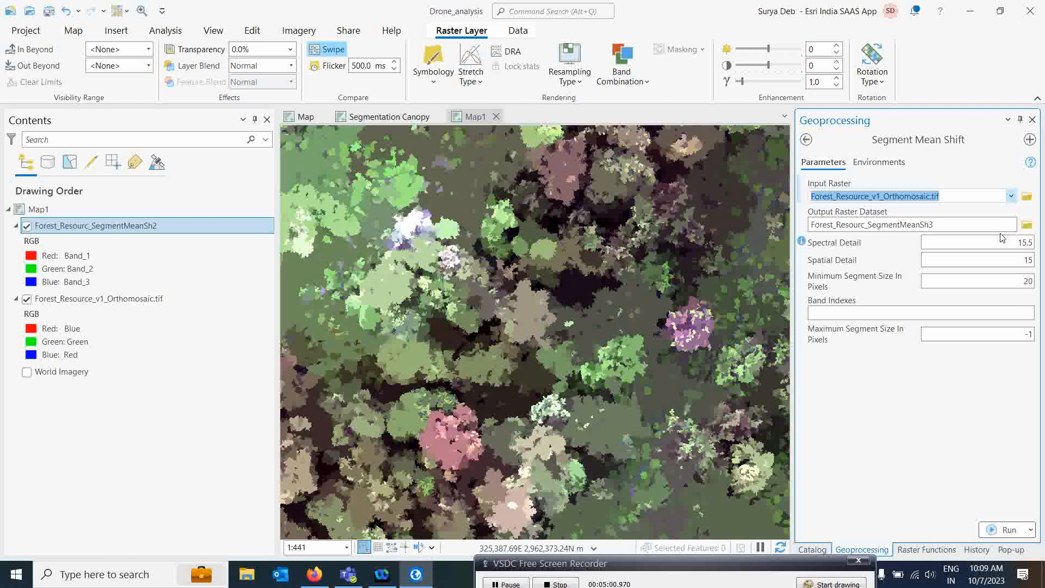
Run Segment Mean Shift with spectral detail 16.5, spatial detail 10 and a minimum segment size of 200 pixels
{"action": "left_click", "coordinate": [1023, 243]}
{"action": "key", "text": "BackSpace"}
{"action": "type", "text": "6"}
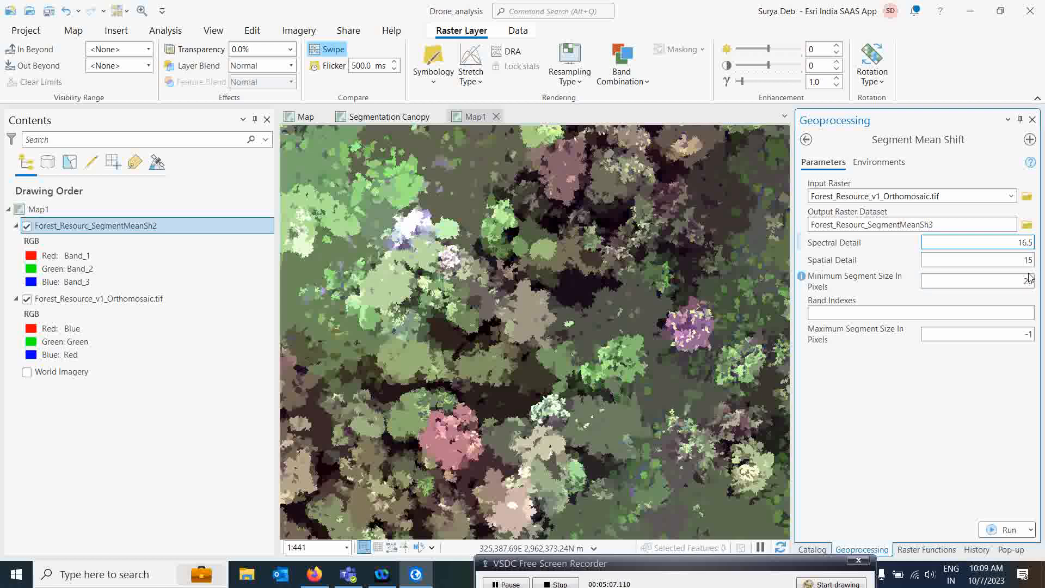
{"action": "double_click", "coordinate": [1028, 260]}
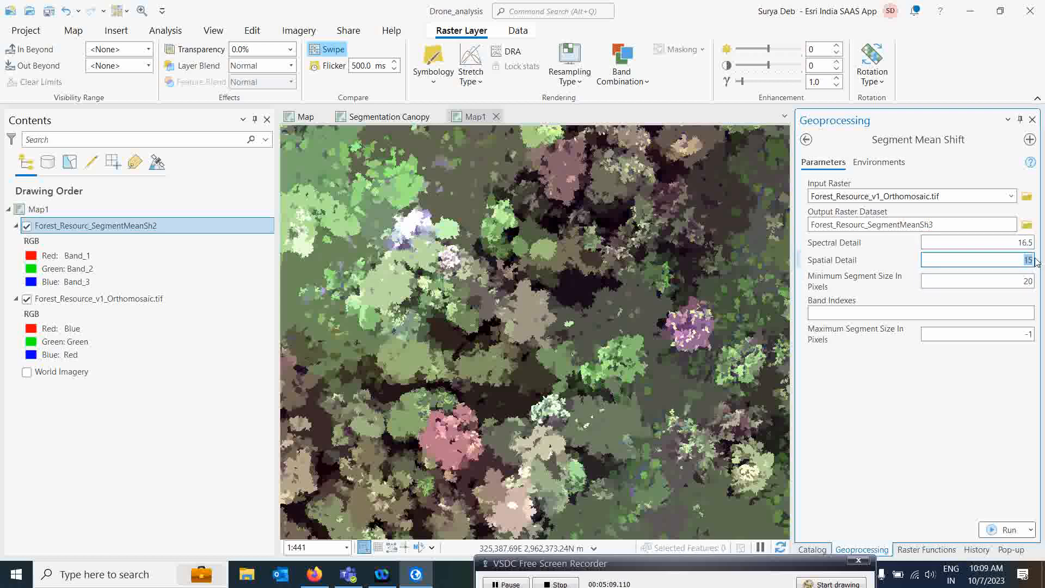
{"action": "type", "text": "10"}
{"action": "left_click", "coordinate": [1029, 282]}
{"action": "type", "text": "0"}
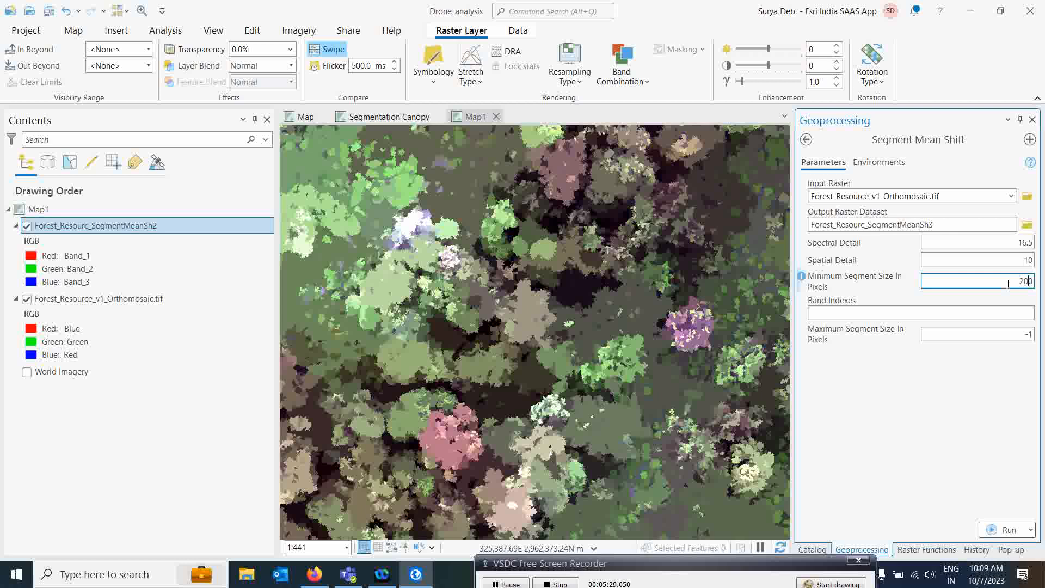
{"action": "left_click", "coordinate": [998, 428]}
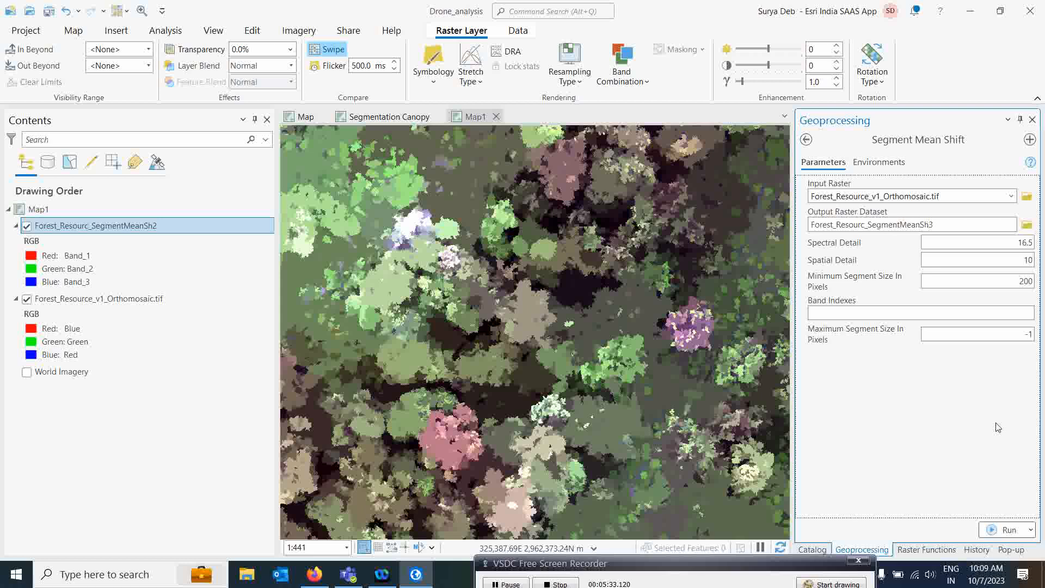
{"action": "left_click", "coordinate": [986, 535]}
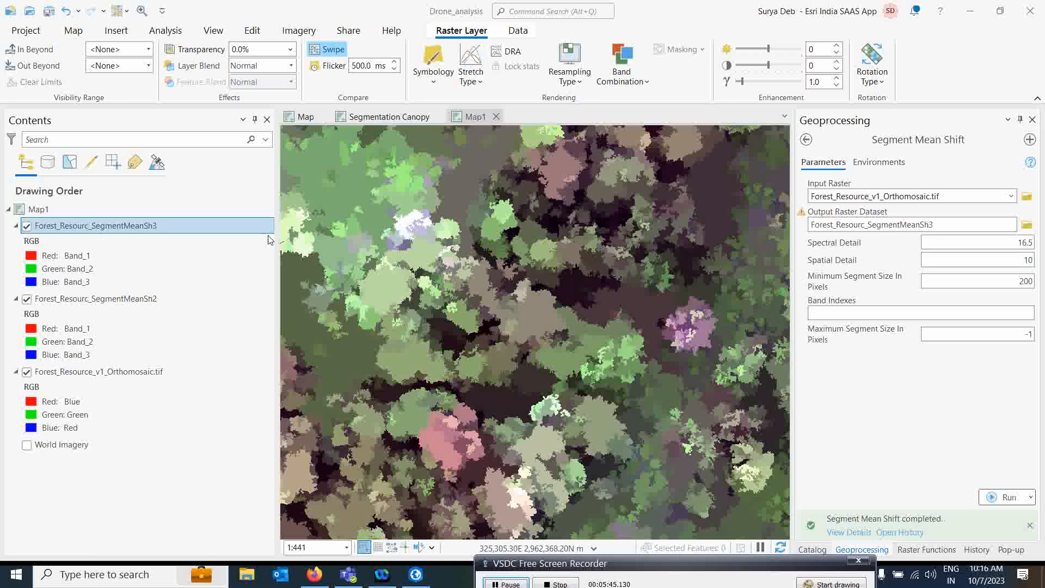
Swipe the Forest_Resourc_SegmentMeanSh3 layer to compare the coarser segmentation with the layers beneath it
{"action": "left_click_drag", "start_coordinate": [468, 205], "coordinate": [551, 247]}
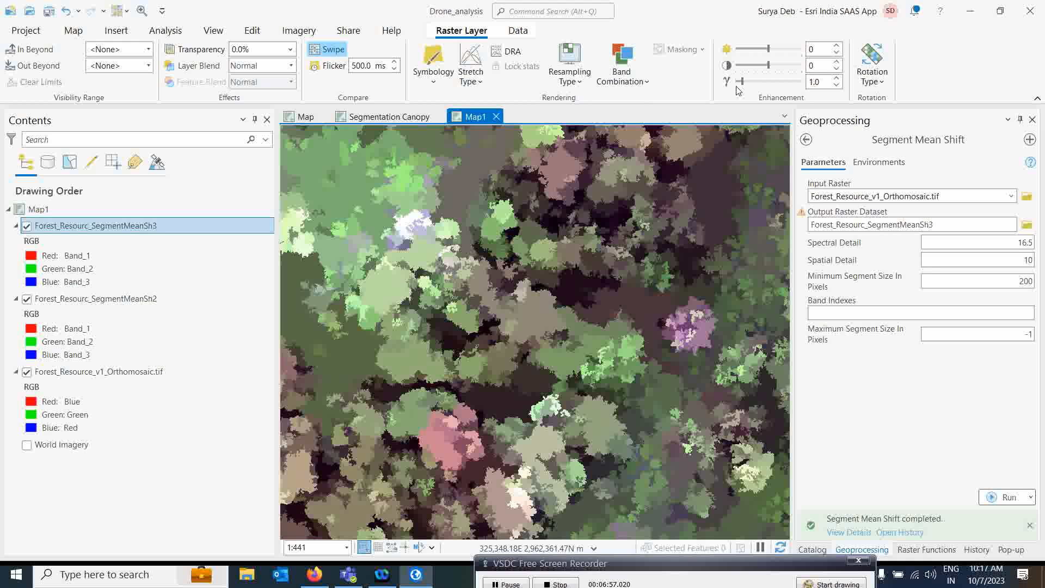
Hide the Forest_Resourc_SegmentMeanSh2 layer and open the Training Samples Manager for the Forest_Resourc_SegmentMeanSh3 layer
{"action": "left_click", "coordinate": [806, 141]}
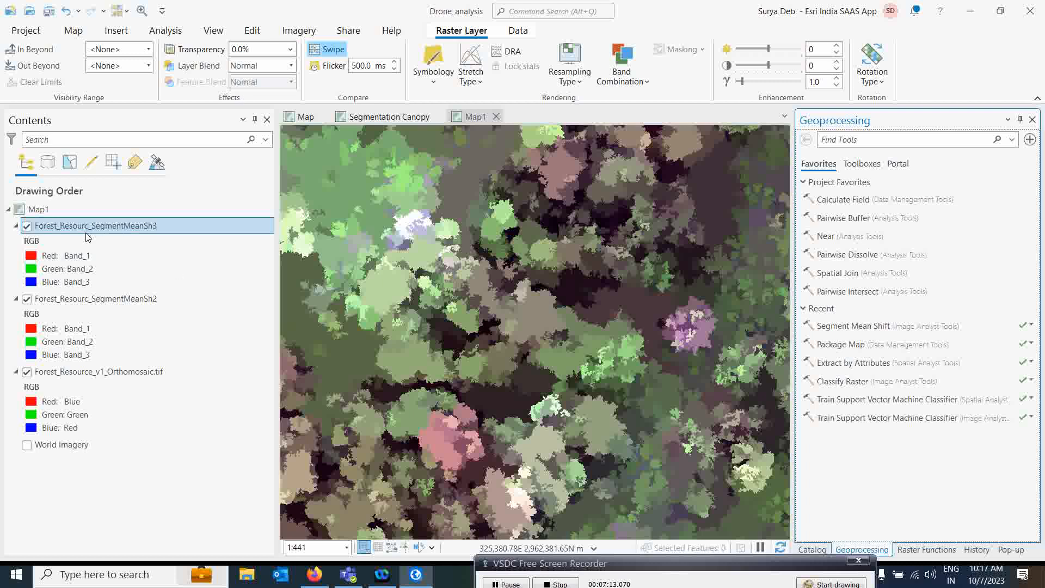
{"action": "left_click", "coordinate": [27, 300]}
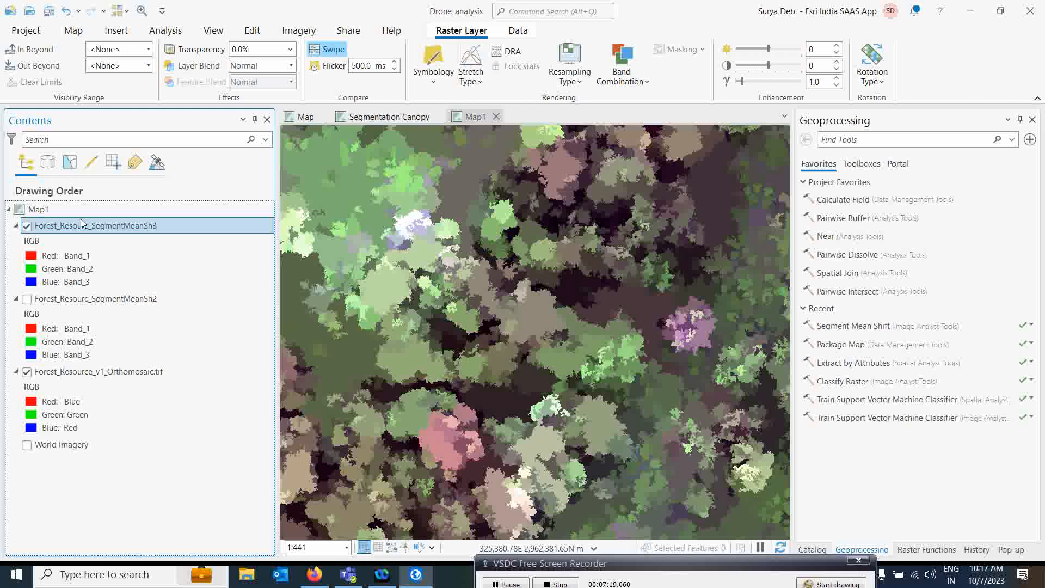
{"action": "left_click", "coordinate": [294, 34]}
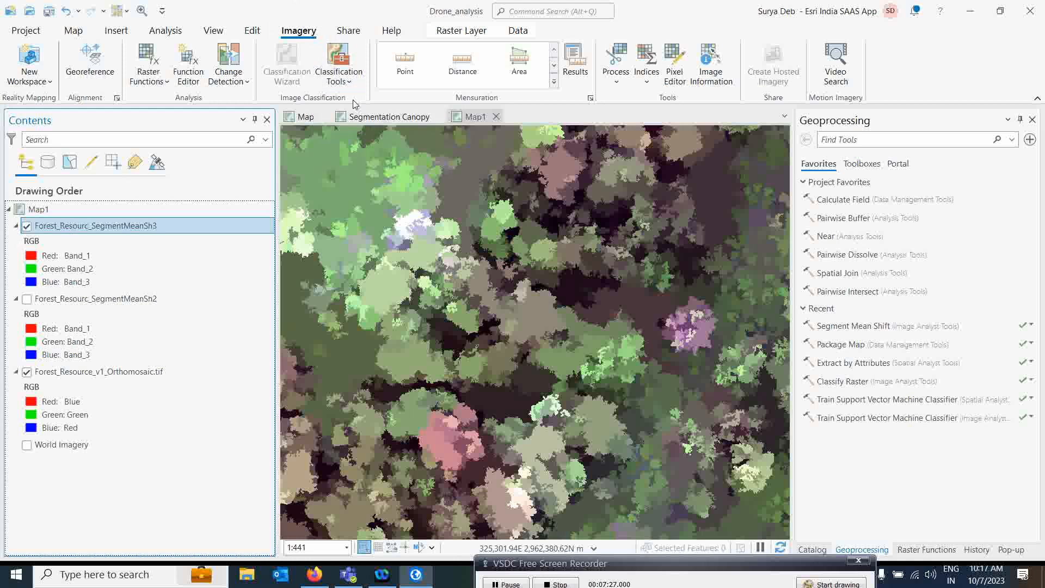
{"action": "left_click", "coordinate": [334, 88]}
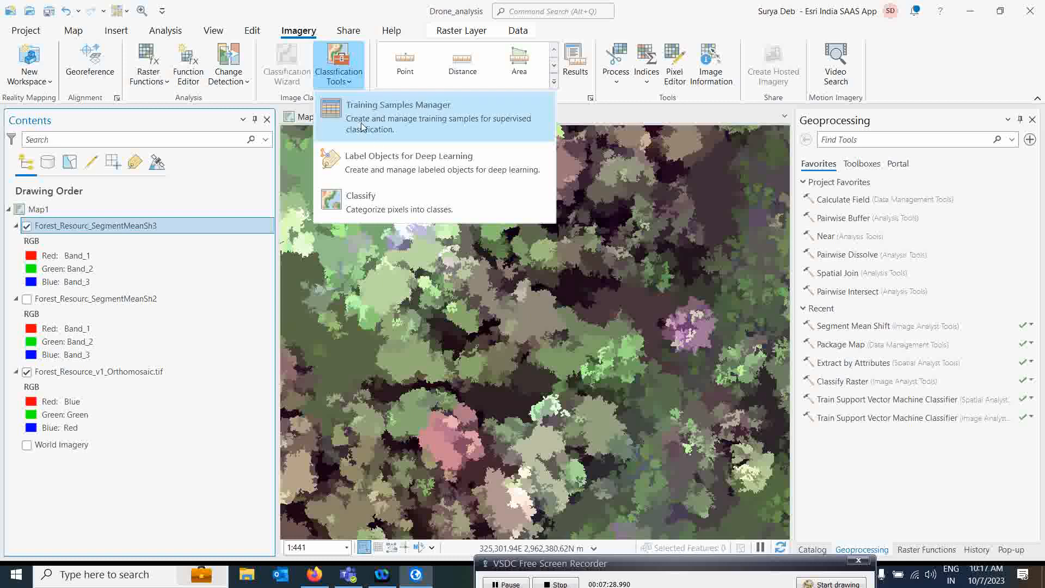
{"action": "left_click", "coordinate": [396, 123]}
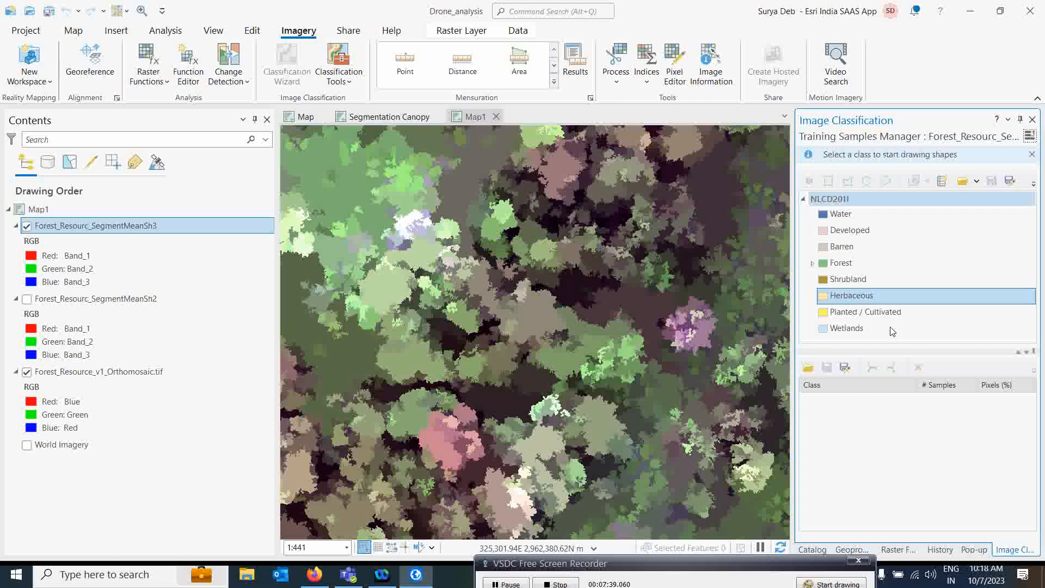
Create a new classification schema named Canopy_Seg with the description "Canopy segmentation" and save its properties
{"action": "left_click", "coordinate": [941, 185]}
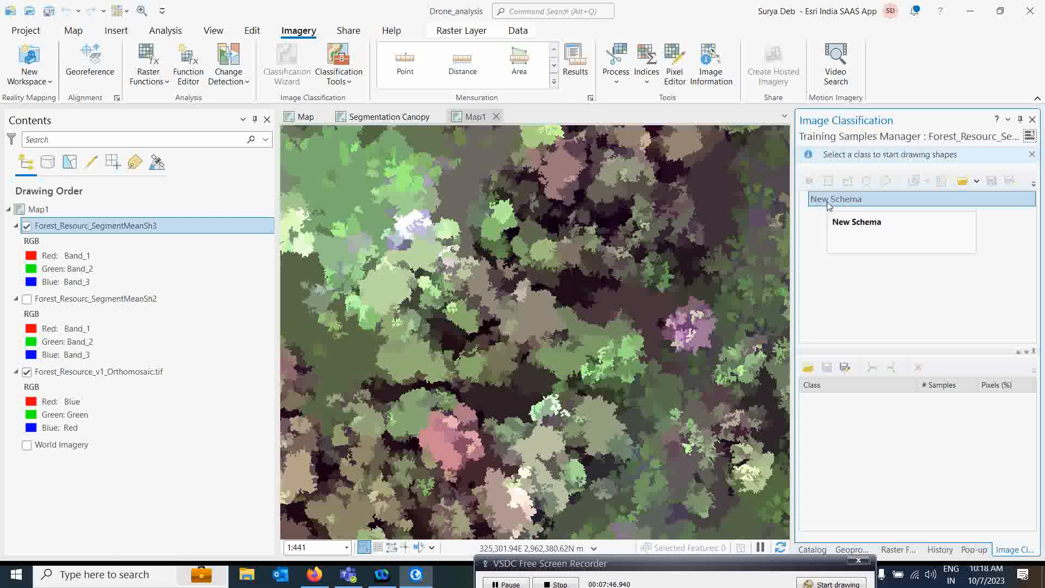
{"action": "right_click", "coordinate": [829, 204]}
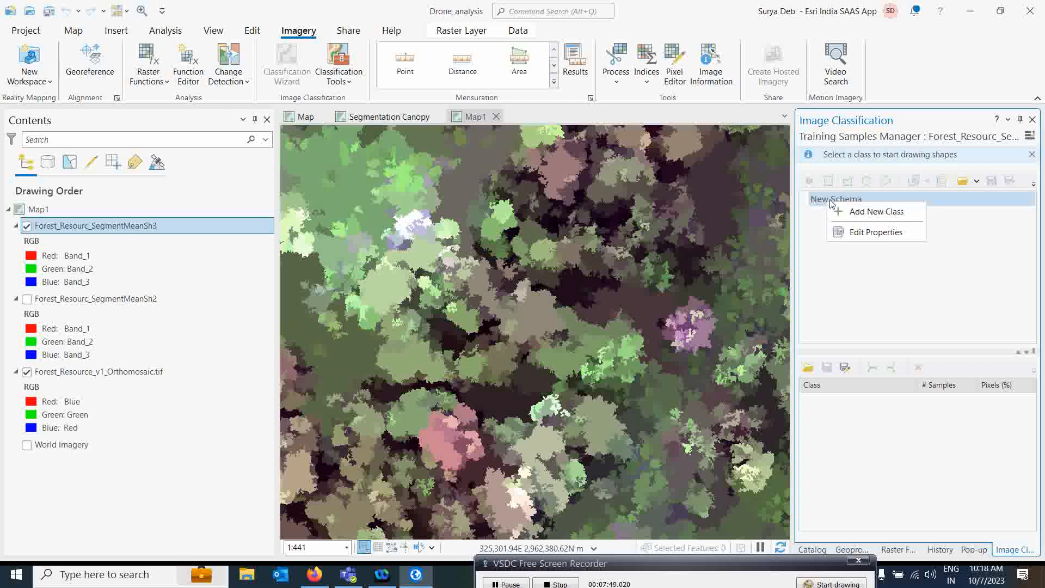
{"action": "left_click", "coordinate": [852, 234]}
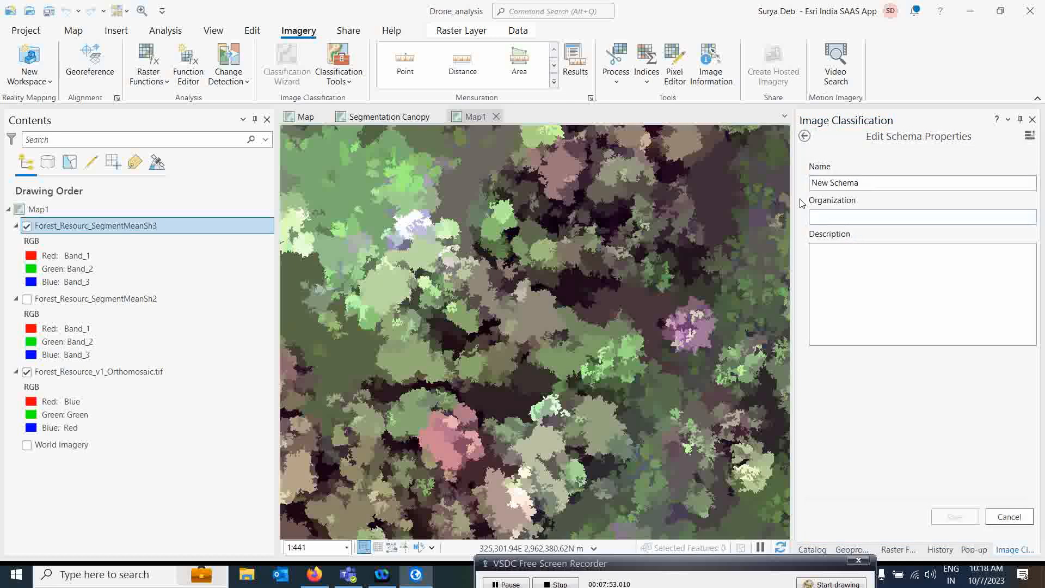
{"action": "left_click", "coordinate": [869, 184]}
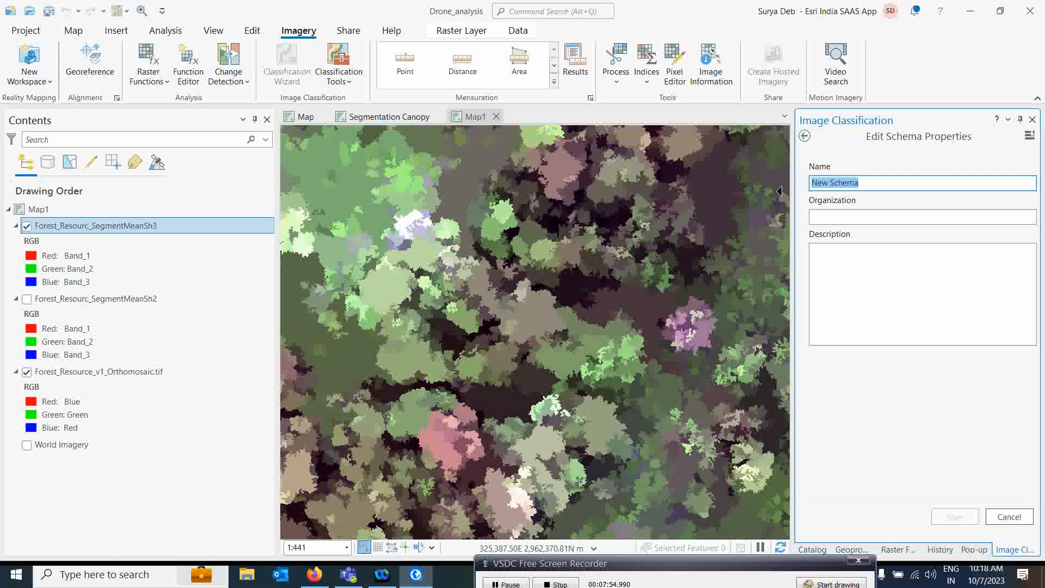
{"action": "type", "text": "C"}
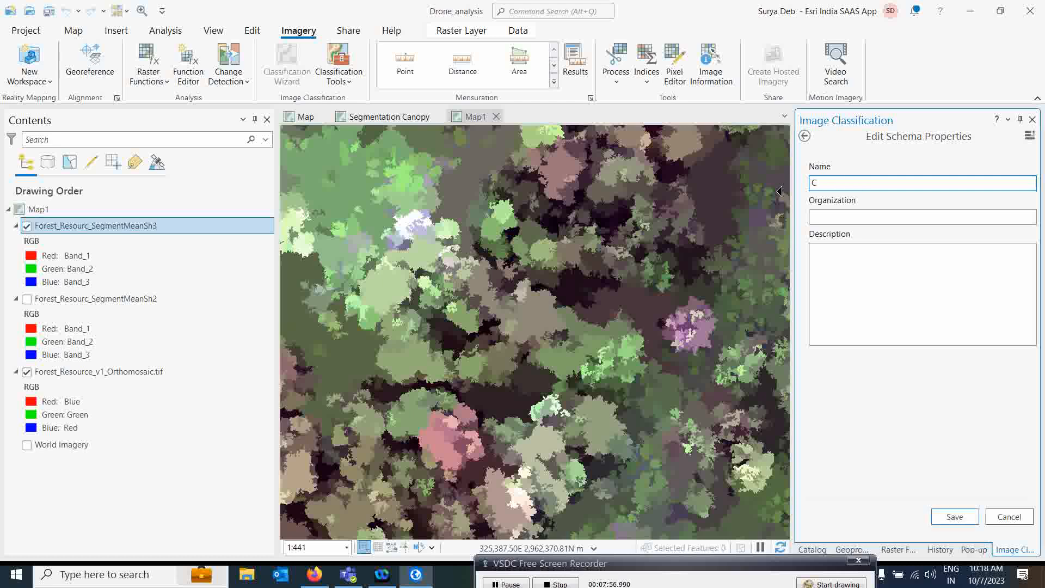
{"action": "type", "text": "anopy_Seg"}
{"action": "left_click", "coordinate": [844, 259]}
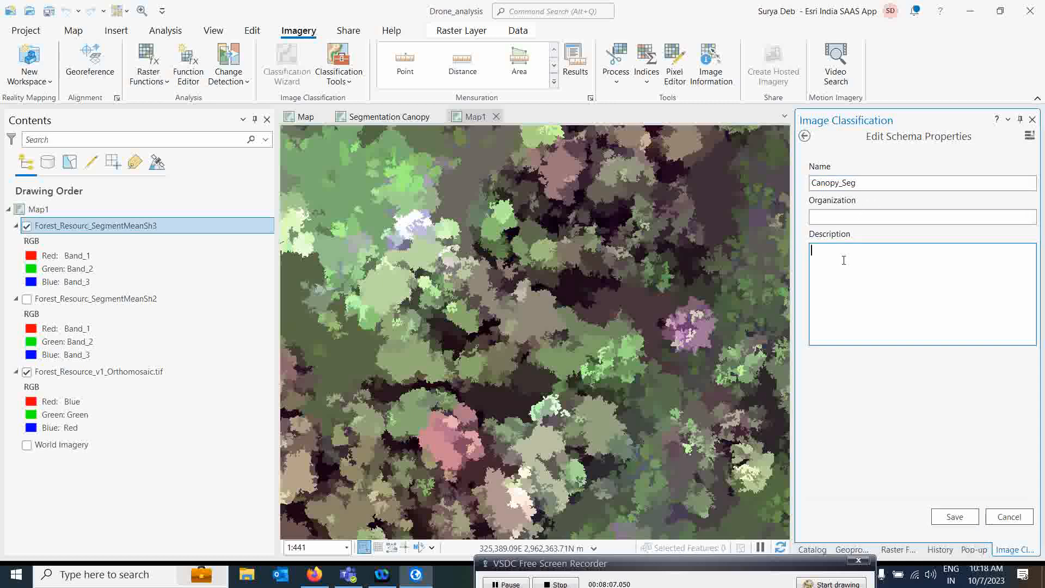
{"action": "type", "text": "Canopy segmentation"}
{"action": "left_click", "coordinate": [955, 517]}
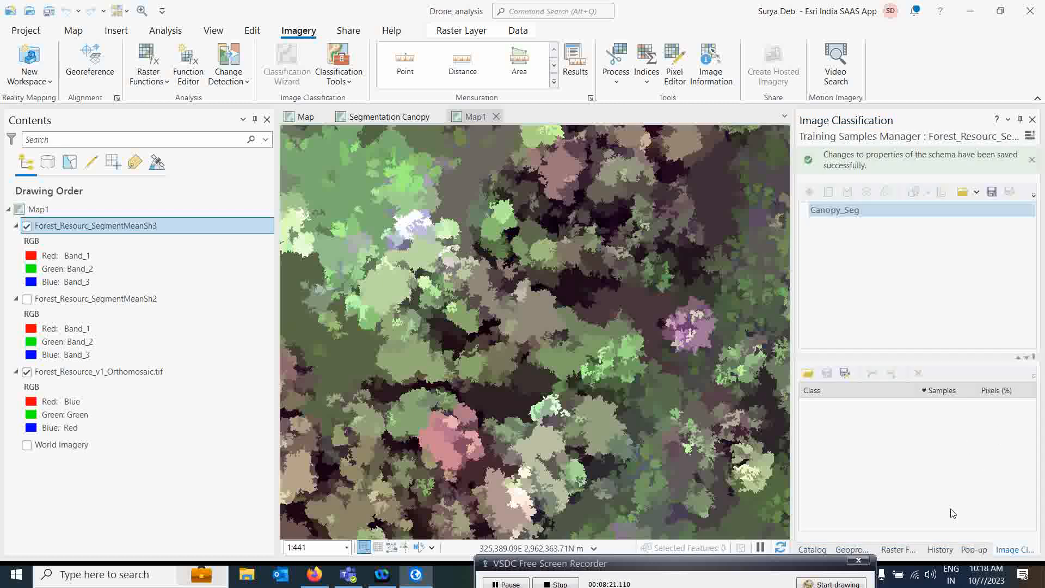
Start a new class under the Canopy_Seg schema with the name Canopy and the value 1
{"action": "right_click", "coordinate": [830, 214]}
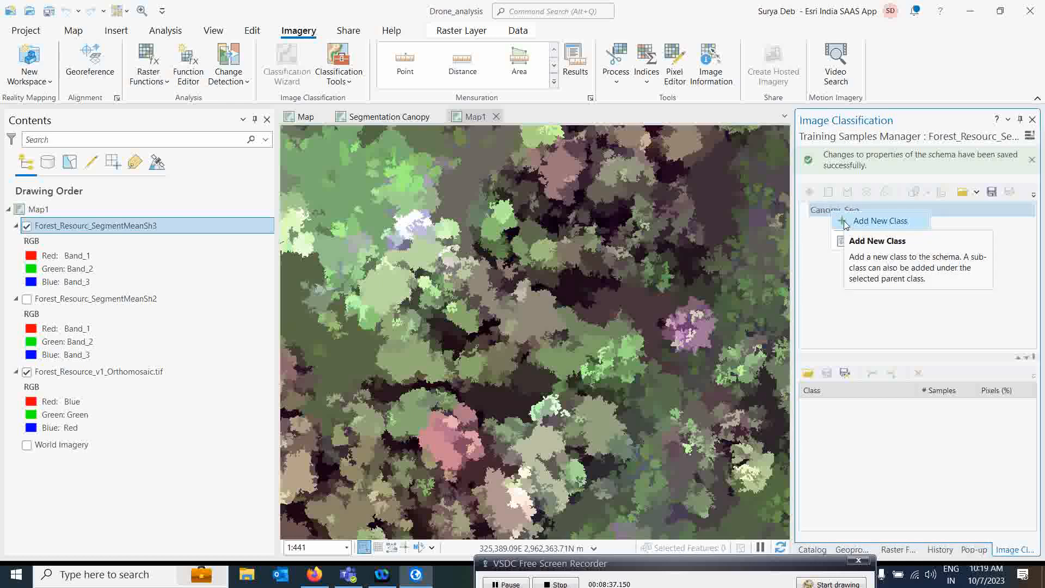
{"action": "left_click", "coordinate": [846, 223]}
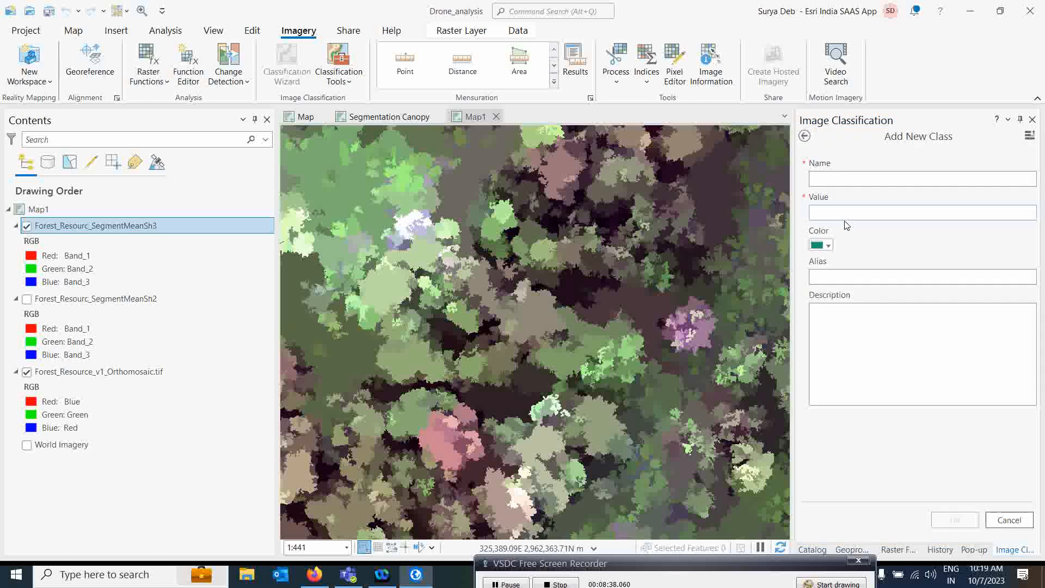
{"action": "left_click", "coordinate": [833, 180]}
{"action": "type", "text": "Canopy"}
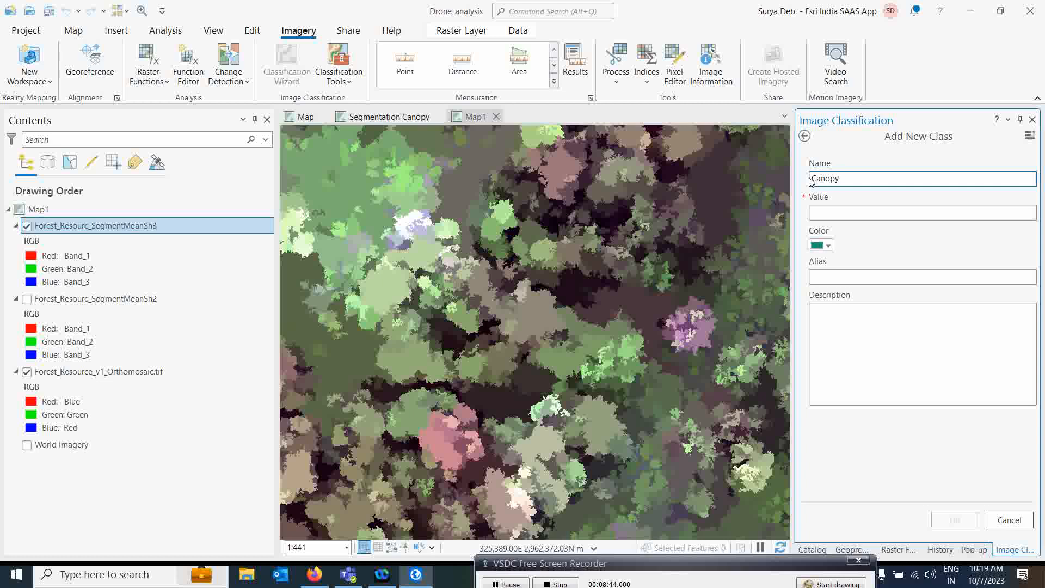
{"action": "left_click", "coordinate": [827, 214]}
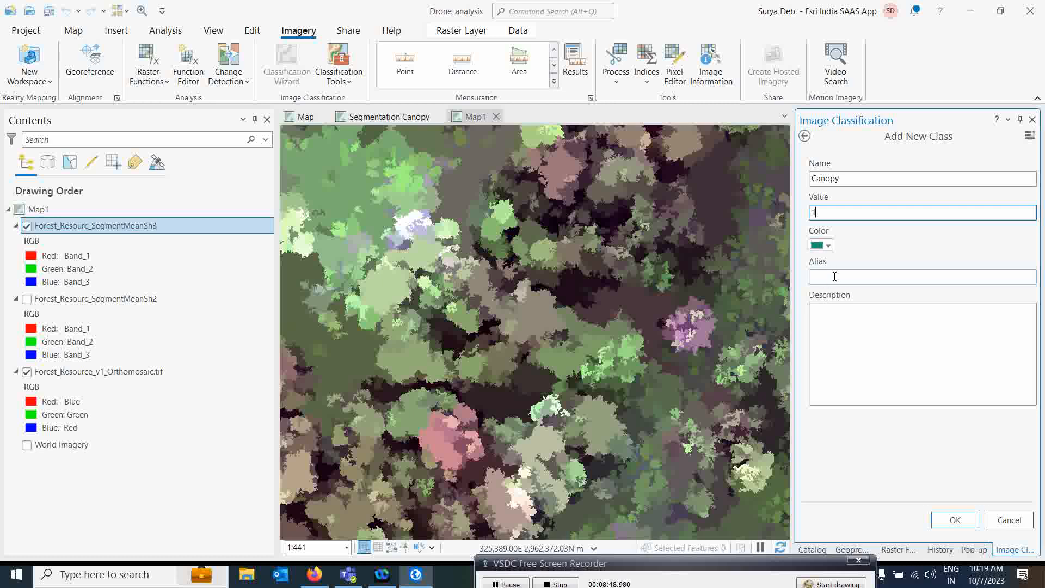
Give the Canopy class the alias Canopy and the description "Canopy of the trees", and add it to the schema
{"action": "double_click", "coordinate": [849, 179]}
{"action": "key", "text": "ctrl+c"}
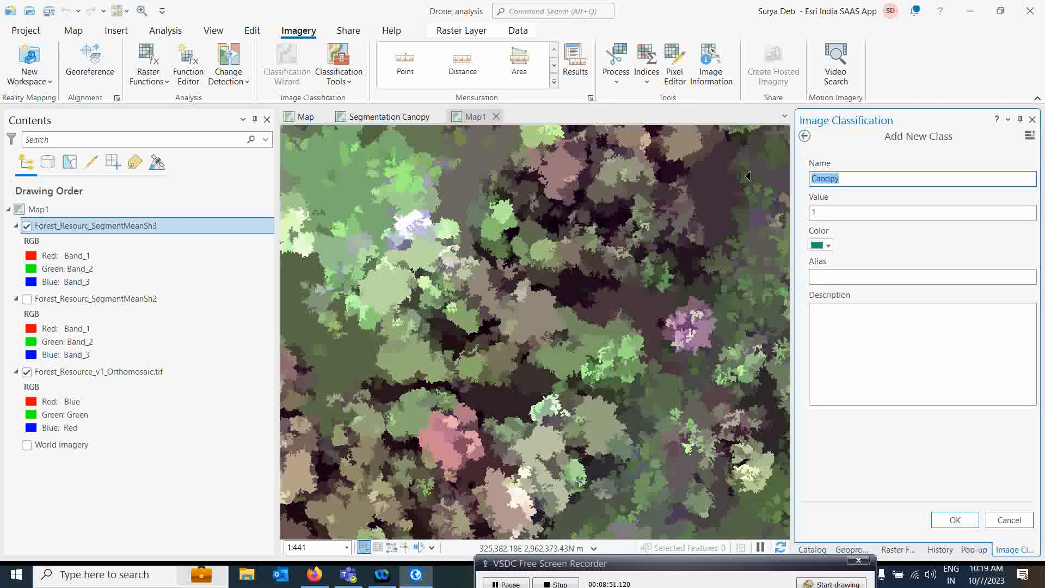
{"action": "left_click", "coordinate": [833, 274]}
{"action": "key", "text": "ctrl+v"}
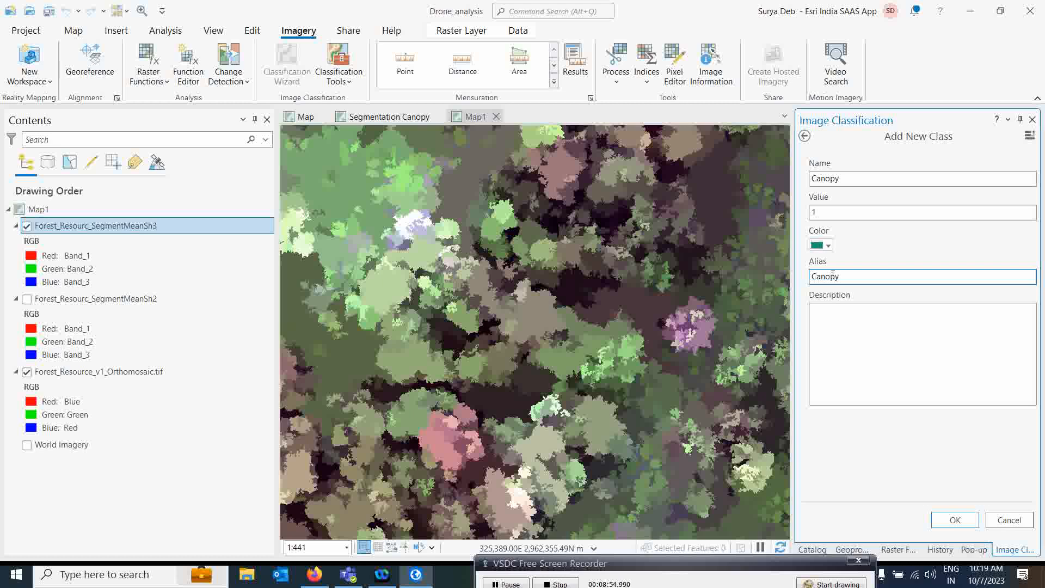
{"action": "left_click", "coordinate": [826, 319]}
{"action": "type", "text": "Ca"}
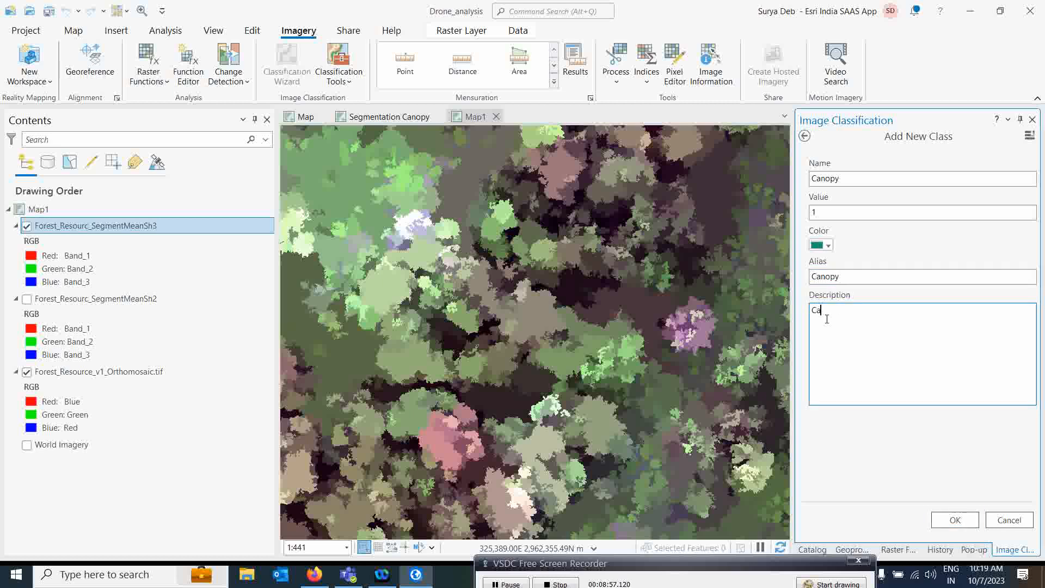
{"action": "type", "text": "nopy of the trees"}
{"action": "left_click", "coordinate": [955, 520]}
{"action": "left_click", "coordinate": [835, 234]}
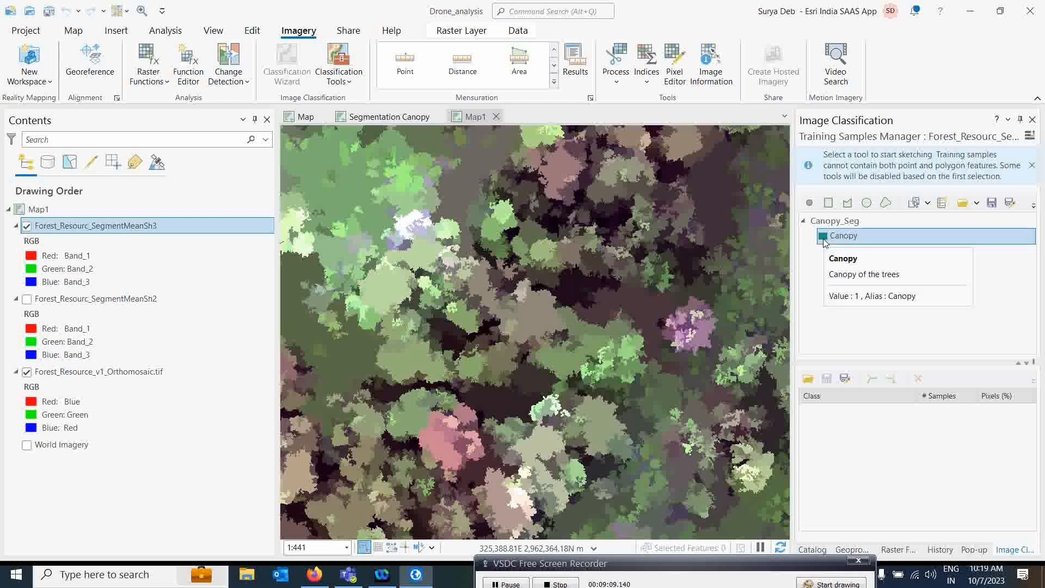
Start a second class under Canopy_Seg with the name Non_canopy, the value 2 and a pale yellow color
{"action": "left_click", "coordinate": [836, 221]}
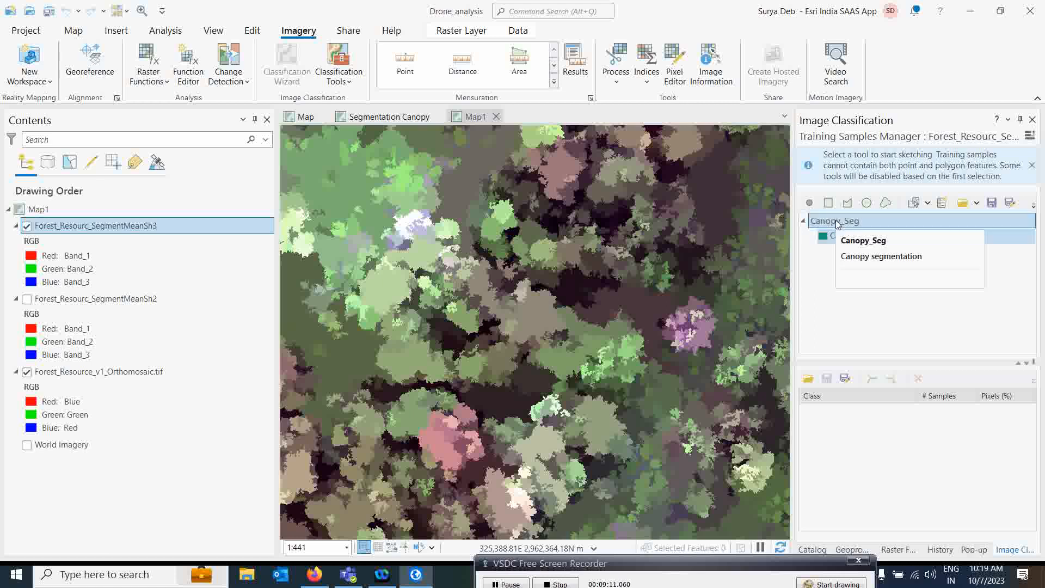
{"action": "right_click", "coordinate": [836, 222]}
{"action": "right_click", "coordinate": [831, 199]}
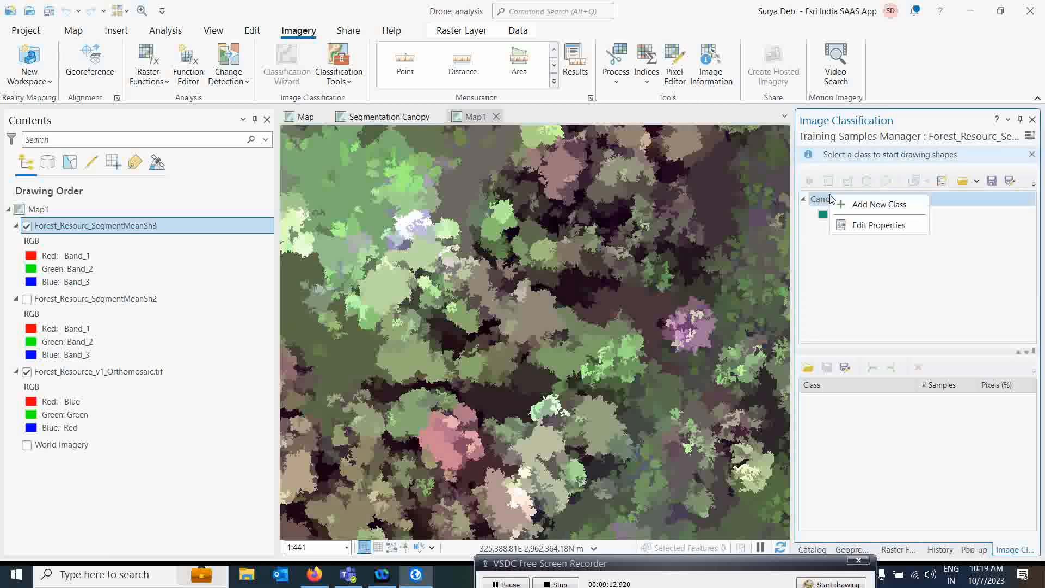
{"action": "left_click", "coordinate": [841, 209]}
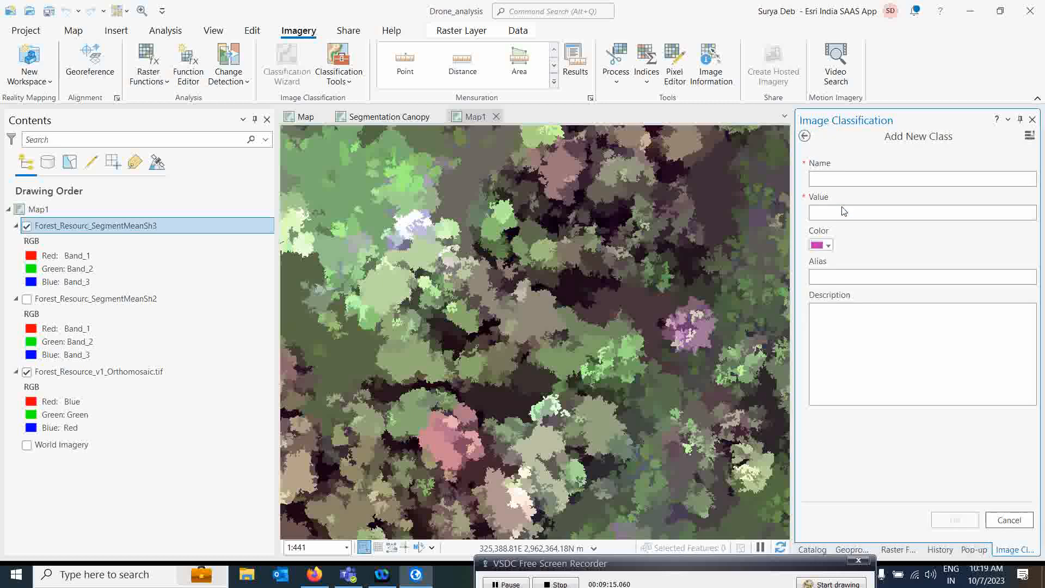
{"action": "left_click", "coordinate": [832, 180]}
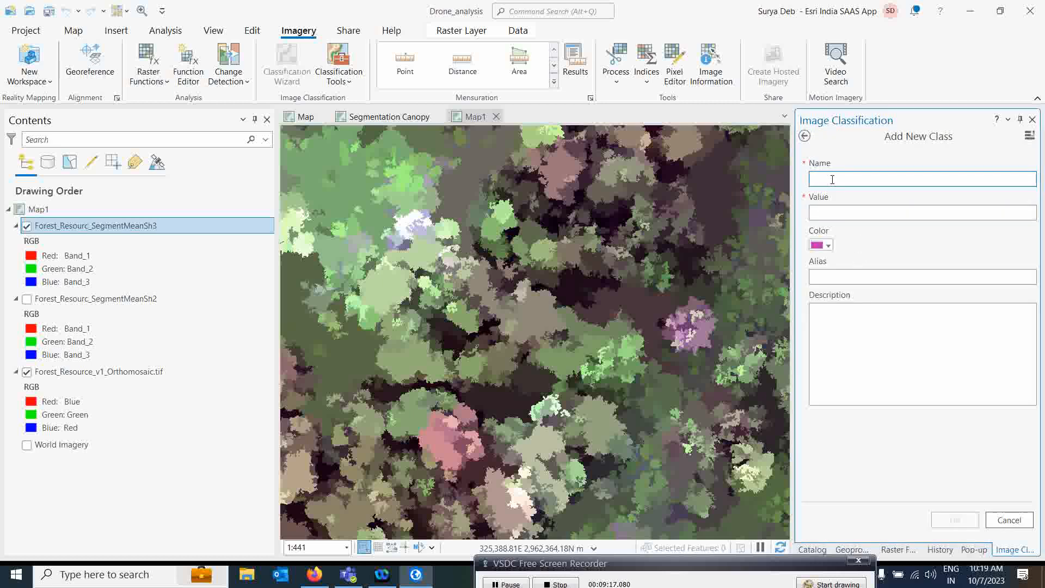
{"action": "type", "text": "Non_canopy"}
{"action": "left_click", "coordinate": [836, 210]}
{"action": "type", "text": "2"}
{"action": "left_click", "coordinate": [823, 245]}
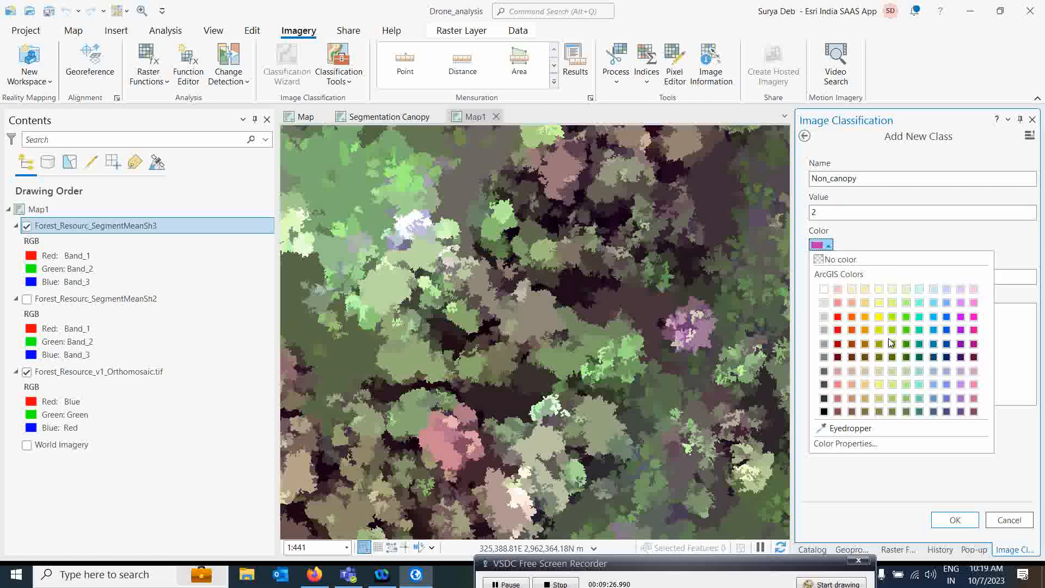
{"action": "left_click", "coordinate": [879, 290]}
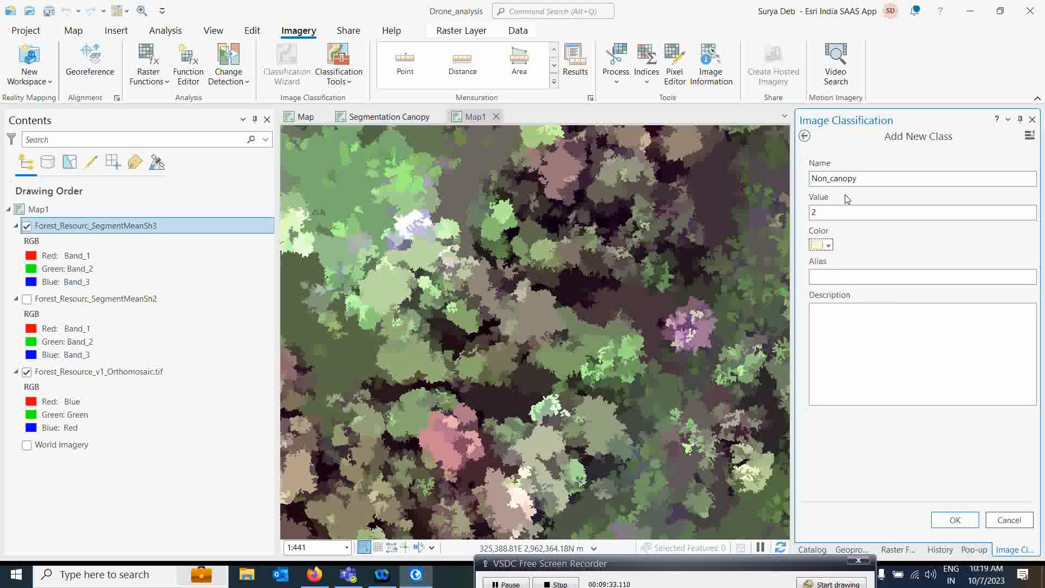
Give the Non_canopy class the alias Non_canopy and the description "Non canopy and others", and add it to the schema
{"action": "left_click_drag", "start_coordinate": [859, 180], "coordinate": [739, 178]}
{"action": "key", "text": "ctrl+c"}
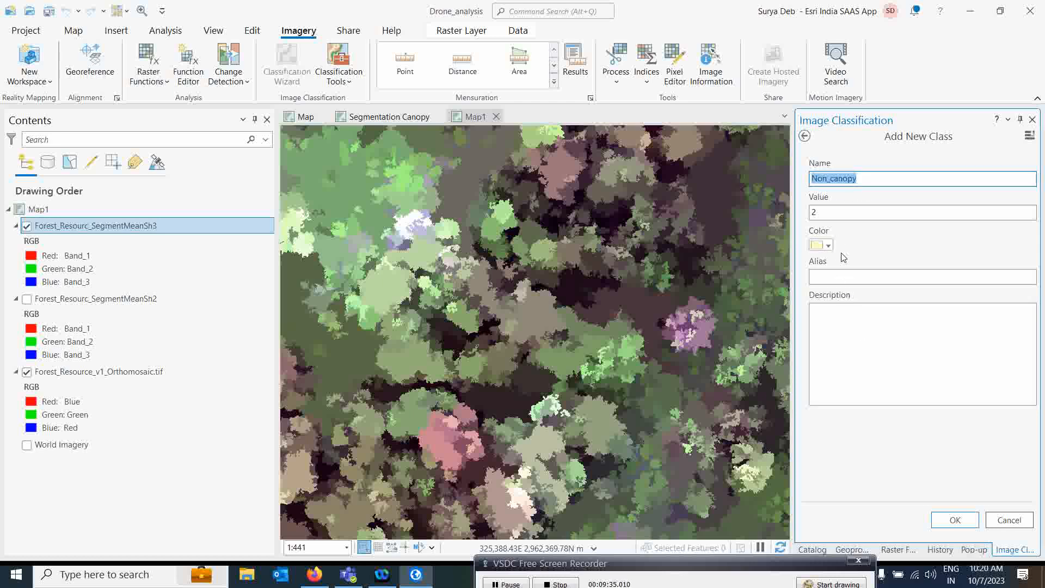
{"action": "left_click", "coordinate": [834, 276]}
{"action": "key", "text": "ctrl+v"}
{"action": "left_click", "coordinate": [834, 318]}
{"action": "key", "text": "ctrl+v"}
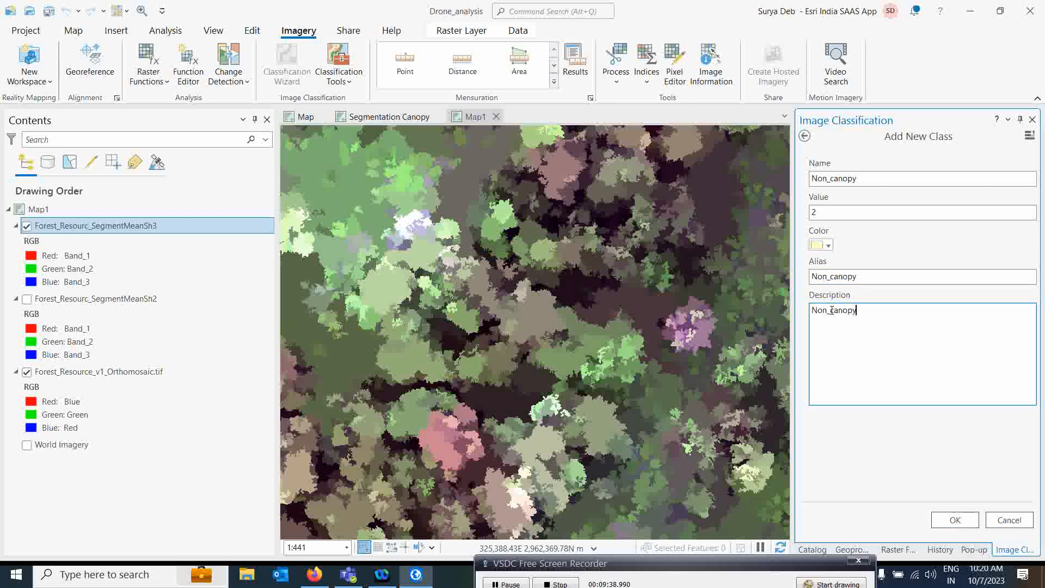
{"action": "left_click", "coordinate": [833, 310]}
{"action": "key", "text": "BackSpace"}
{"action": "type", "text": "canopy and others"}
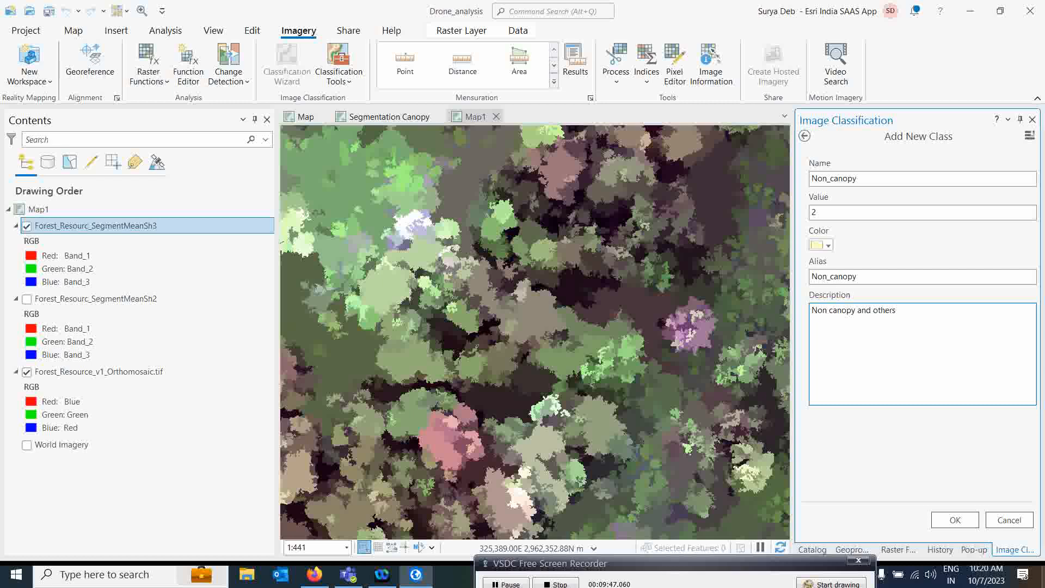
{"action": "left_click", "coordinate": [954, 519]}
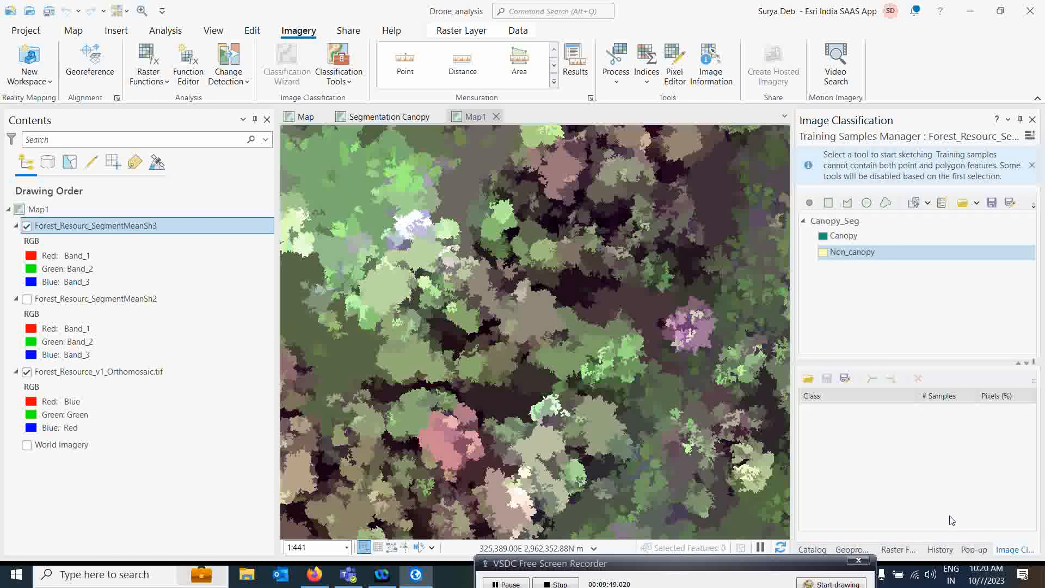
{"action": "left_click", "coordinate": [843, 258]}
{"action": "left_click", "coordinate": [843, 236]}
{"action": "left_click", "coordinate": [843, 251]}
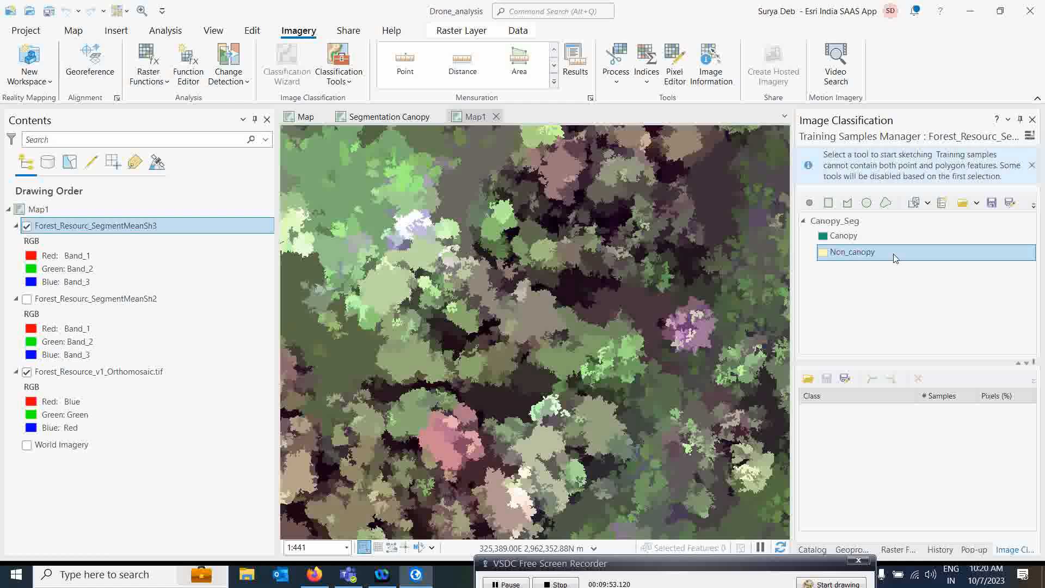
{"action": "left_click", "coordinate": [844, 236]}
{"action": "left_click", "coordinate": [843, 253]}
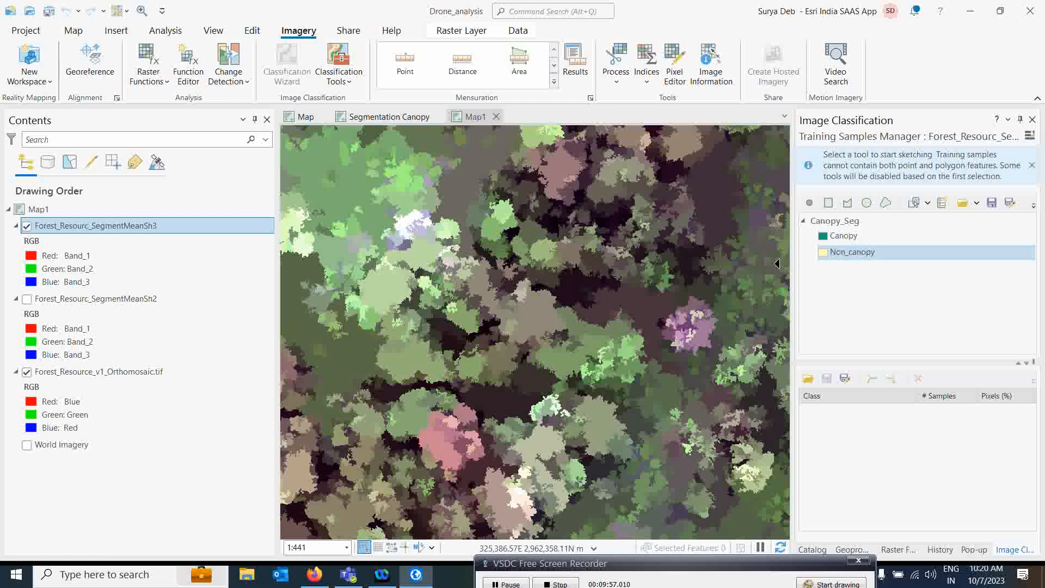
Toggle the visibility of the Forest_Resourc_SegmentMeanSh3 layer to compare the segments with the orthomosaic beneath
{"action": "left_click", "coordinate": [25, 229]}
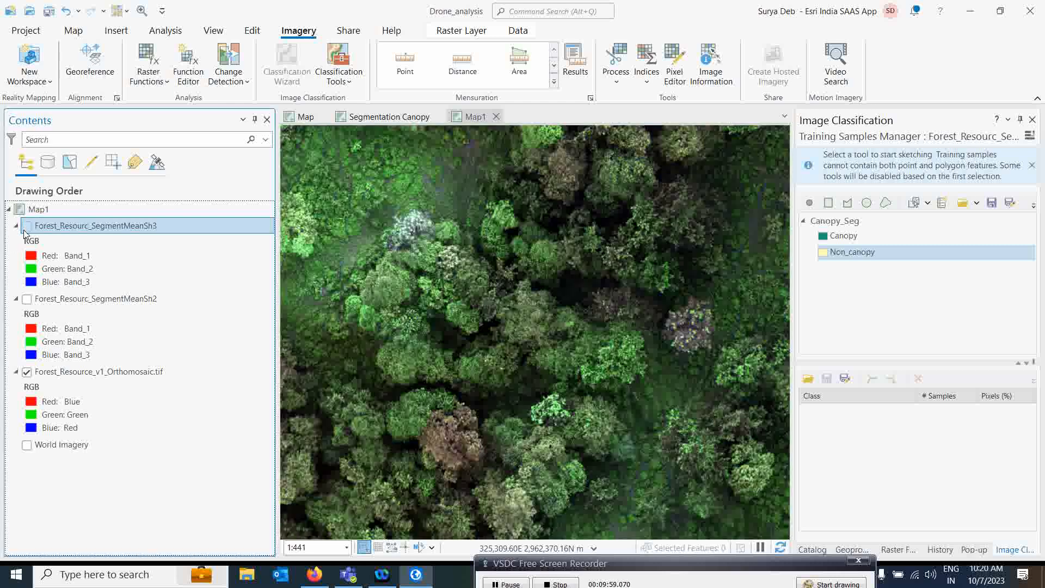
{"action": "left_click", "coordinate": [26, 226]}
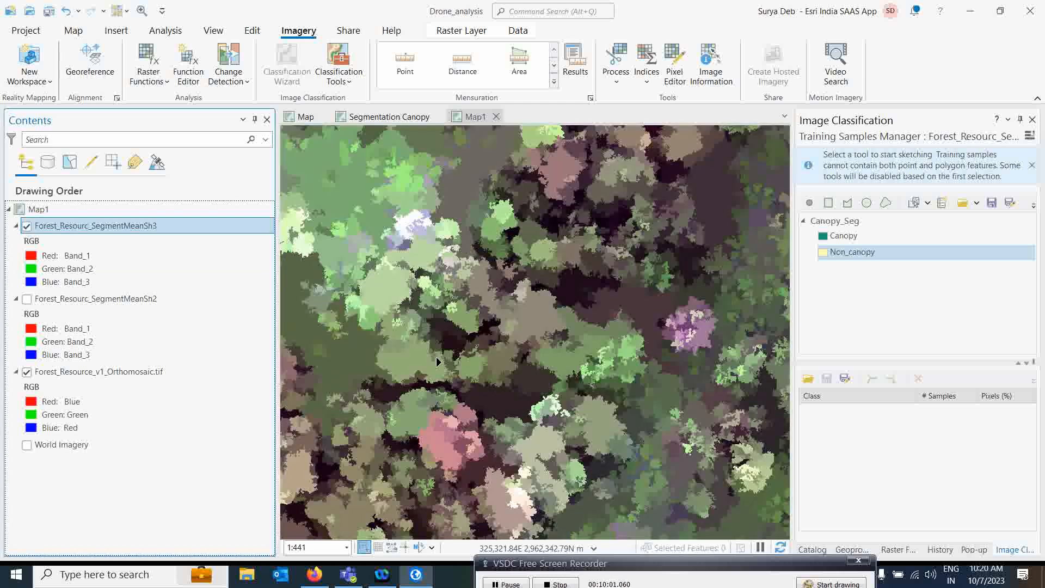
{"action": "left_click", "coordinate": [26, 226]}
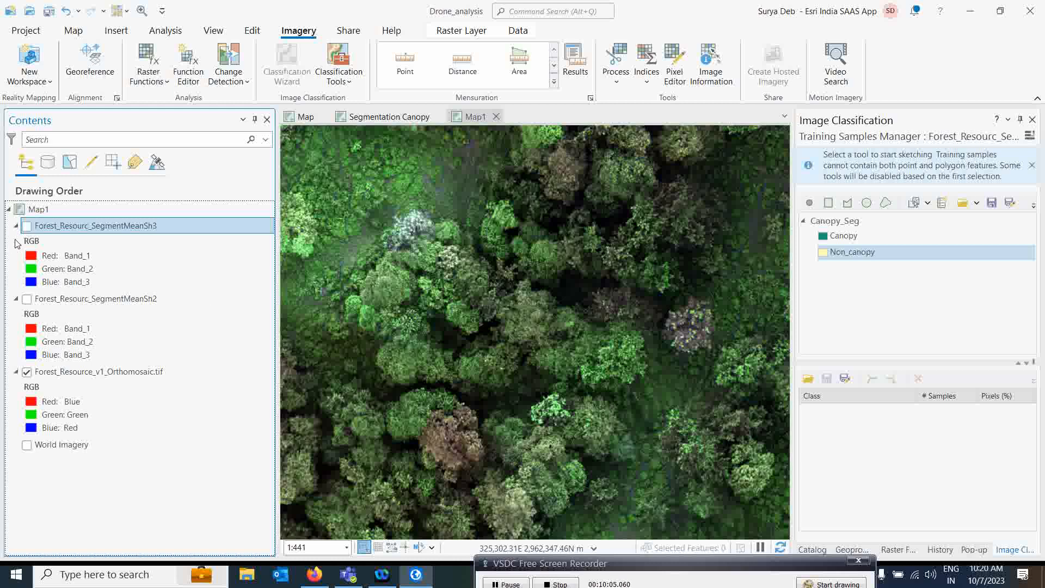
Show the Forest_Resourc_SegmentMeanSh3 layer and add the green crown segment northwest of the pink tree as a Canopy sample with the Segment Picker
{"action": "left_click", "coordinate": [27, 226]}
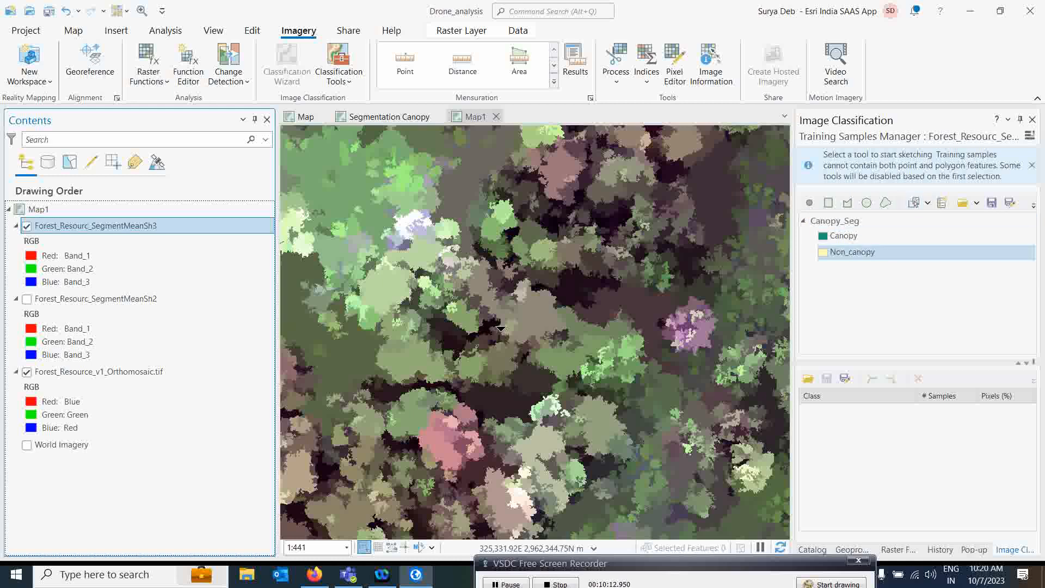
{"action": "left_click", "coordinate": [818, 239]}
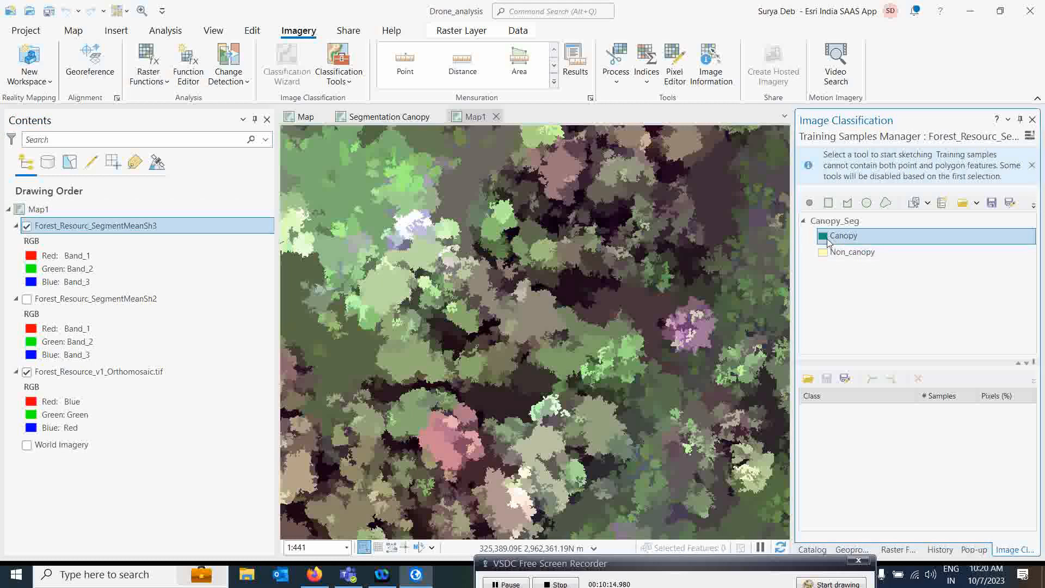
{"action": "left_click", "coordinate": [915, 204]}
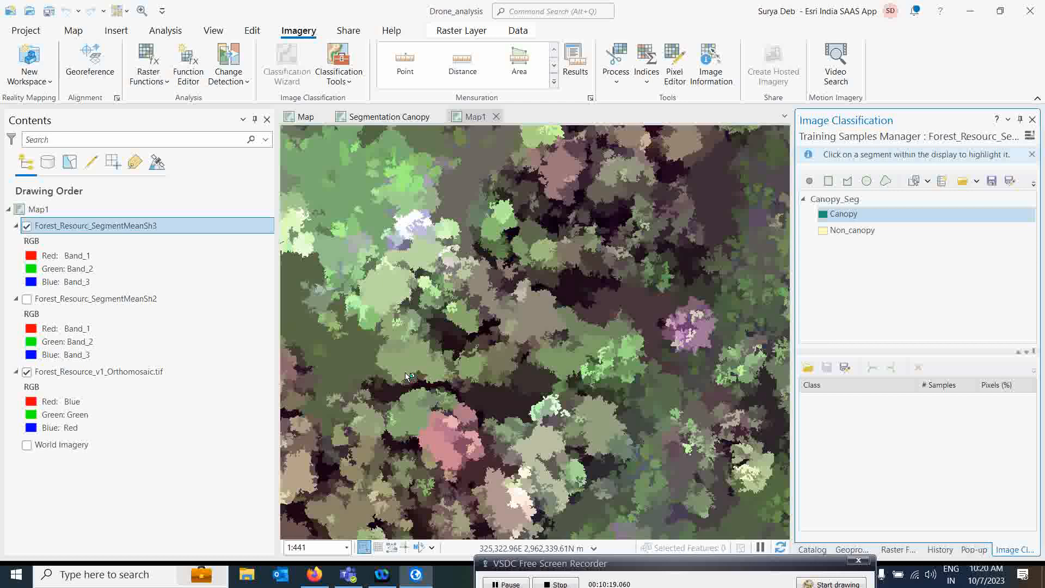
{"action": "left_click", "coordinate": [26, 228]}
{"action": "left_click", "coordinate": [26, 228]}
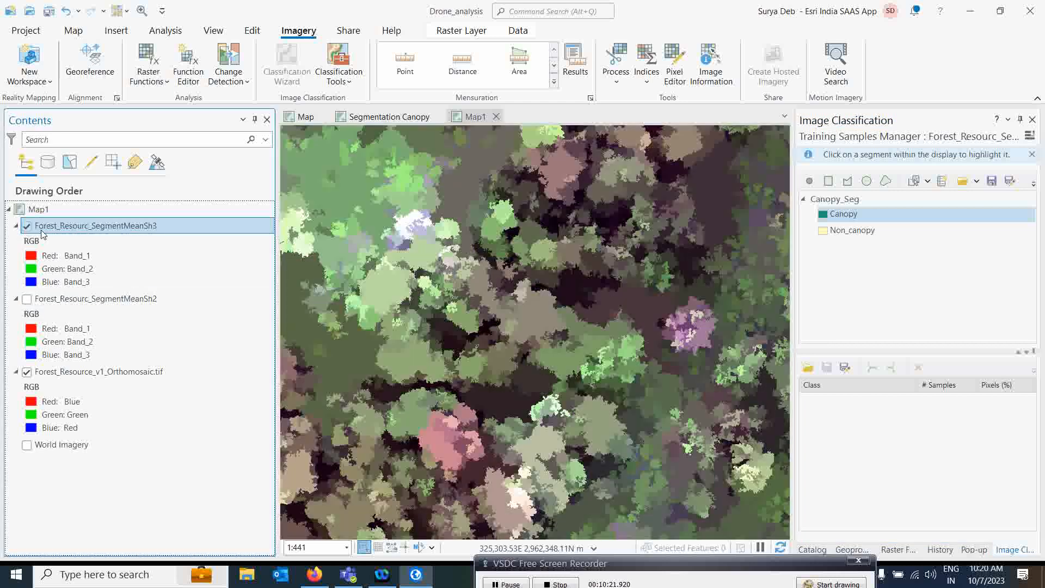
{"action": "left_click", "coordinate": [413, 362]}
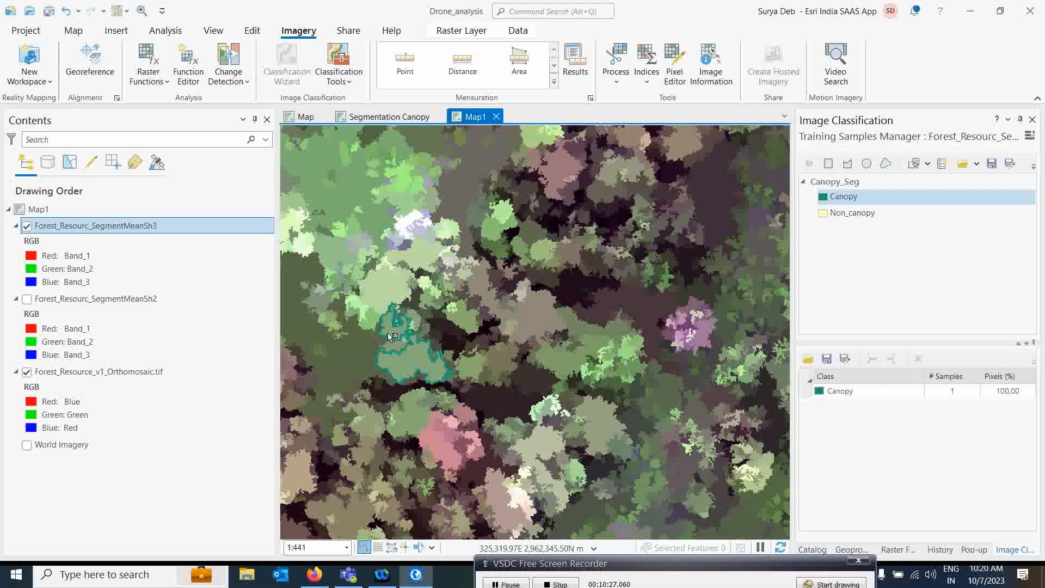
Compare the segments with the orthomosaic and add the green crown segment directly west of the pink tree as a Canopy sample
{"action": "left_click", "coordinate": [26, 226]}
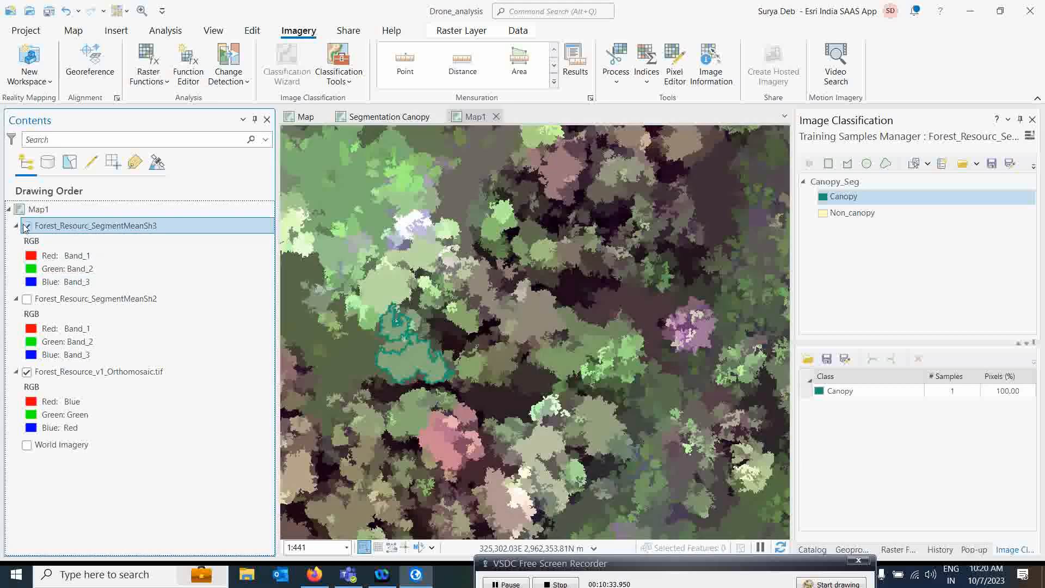
{"action": "left_click", "coordinate": [26, 225]}
{"action": "left_click", "coordinate": [26, 225]}
{"action": "left_click", "coordinate": [26, 226]}
{"action": "left_click", "coordinate": [27, 226]}
{"action": "left_click", "coordinate": [26, 226]}
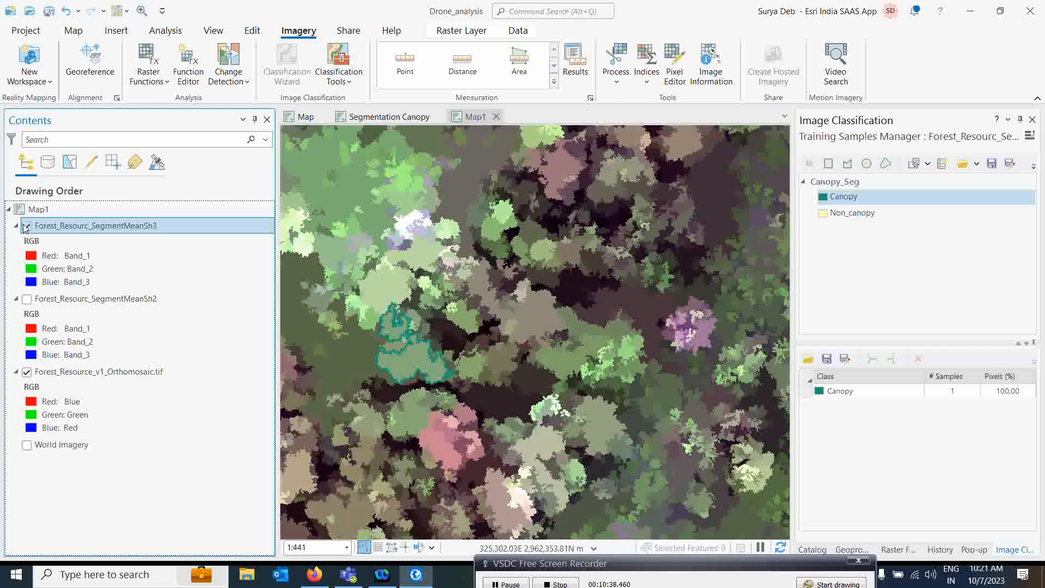
{"action": "left_click", "coordinate": [414, 413]}
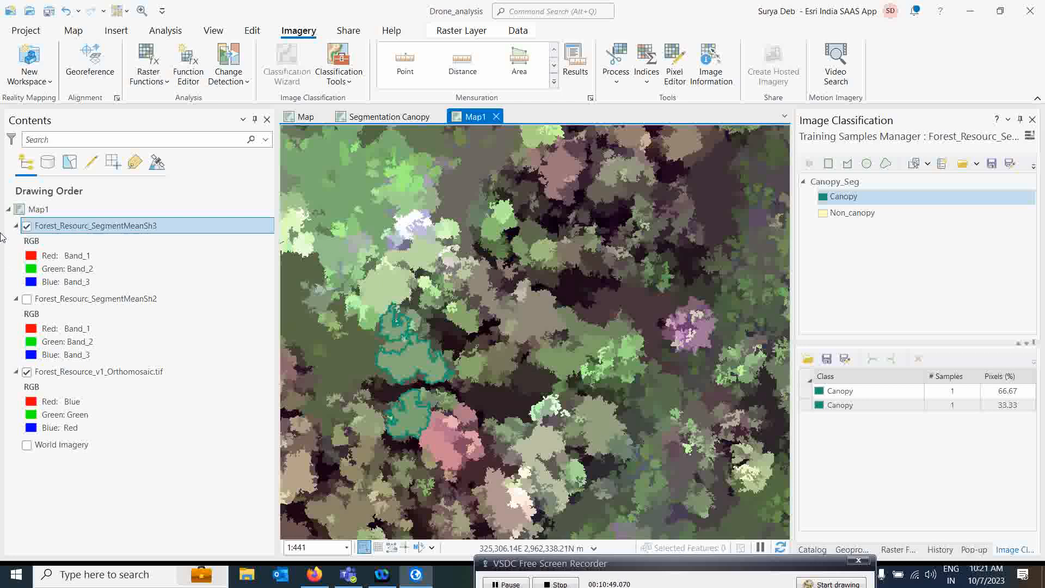
Check the segments against the orthomosaic and add the grey-green crown south of the bright green tree as a Canopy sample
{"action": "left_click", "coordinate": [26, 226]}
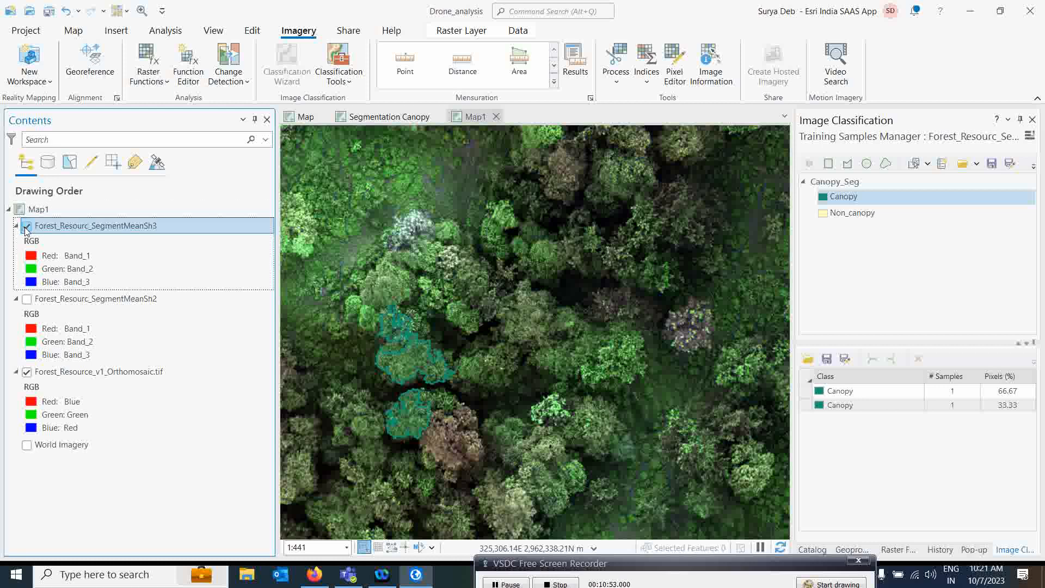
{"action": "left_click", "coordinate": [25, 227]}
{"action": "left_click", "coordinate": [26, 226]}
{"action": "left_click", "coordinate": [26, 226]}
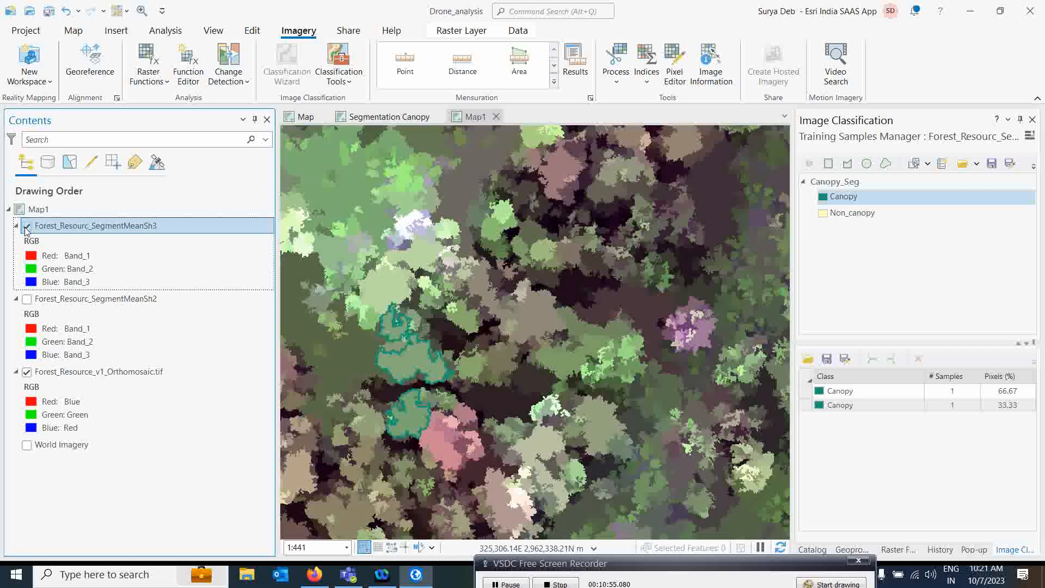
{"action": "left_click", "coordinate": [26, 226]}
{"action": "left_click", "coordinate": [26, 226]}
{"action": "left_click", "coordinate": [603, 410]}
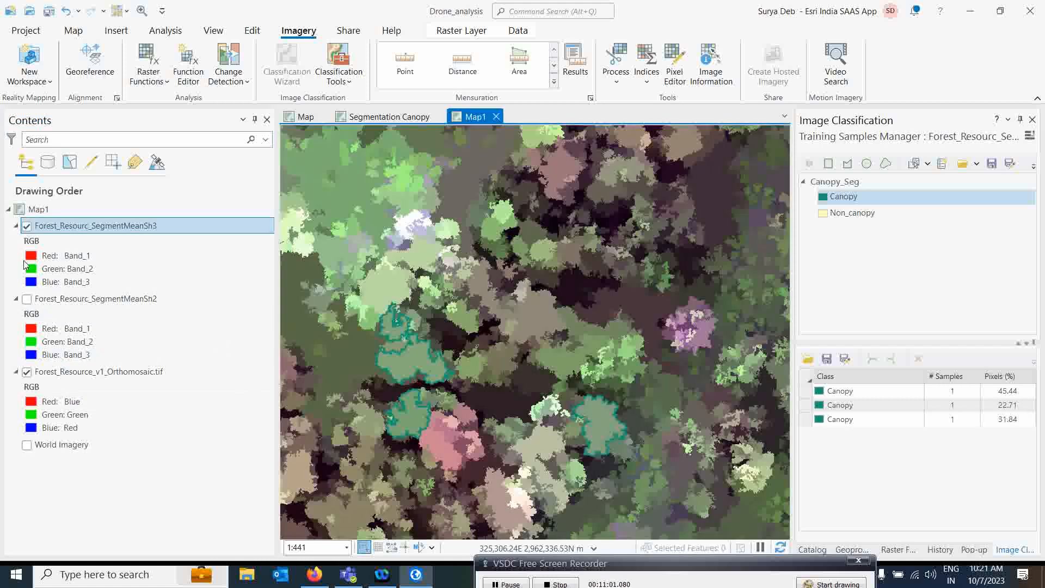
Check the crowns against the orthomosaic and add the large grey-green crown segment near the middle of the map as a Canopy sample
{"action": "left_click", "coordinate": [25, 227]}
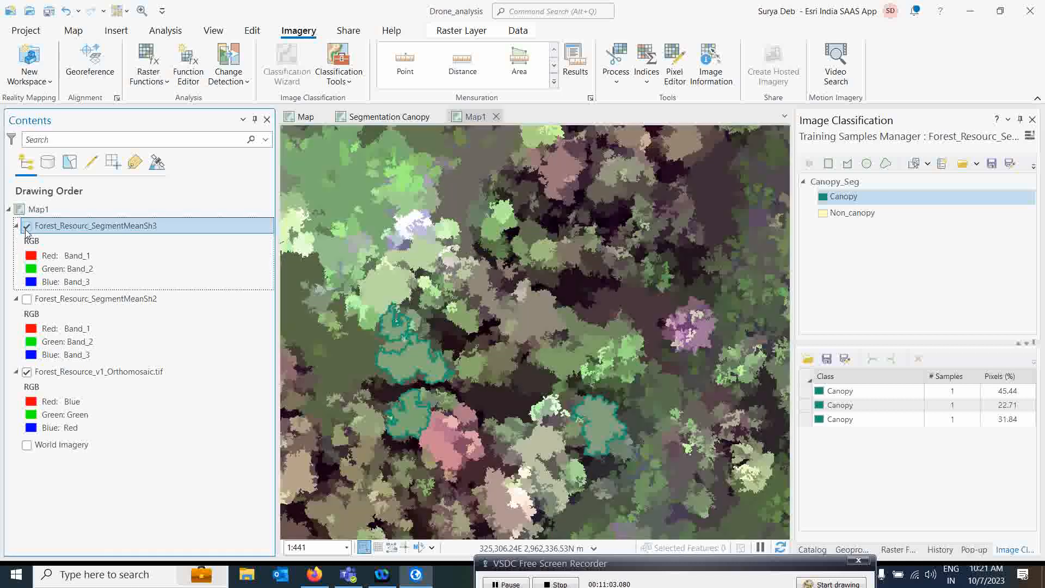
{"action": "left_click", "coordinate": [26, 227]}
{"action": "left_click", "coordinate": [26, 229]}
{"action": "left_click", "coordinate": [25, 229]}
{"action": "left_click", "coordinate": [25, 229]}
{"action": "left_click", "coordinate": [26, 227]}
{"action": "left_click", "coordinate": [26, 227]}
{"action": "left_click", "coordinate": [541, 308]}
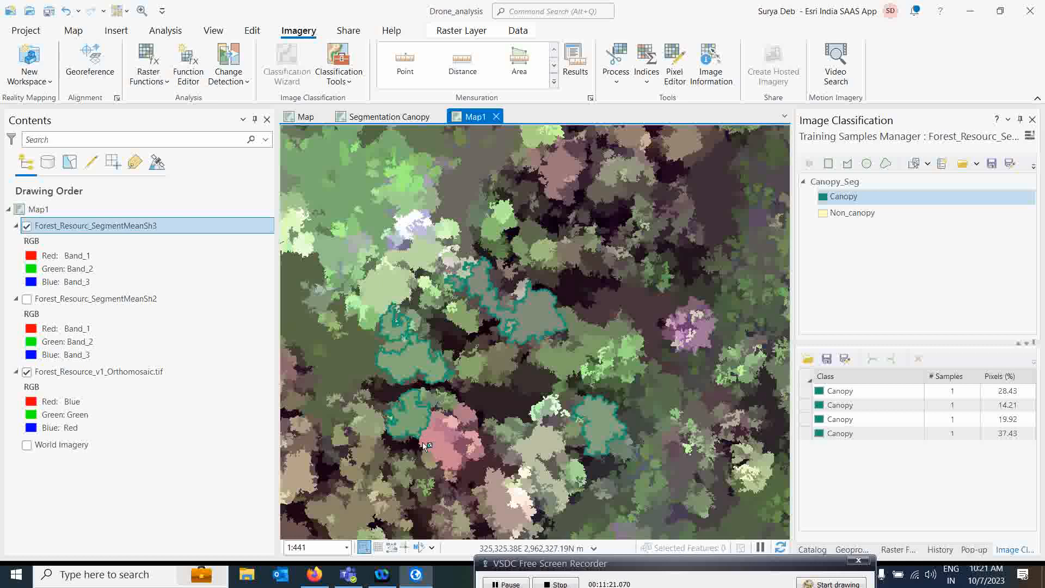
Toggle the Forest_Resourc_SegmentMeanSh3 layer to compare the picked Canopy samples with the tree crowns in the orthomosaic
{"action": "left_click", "coordinate": [27, 226]}
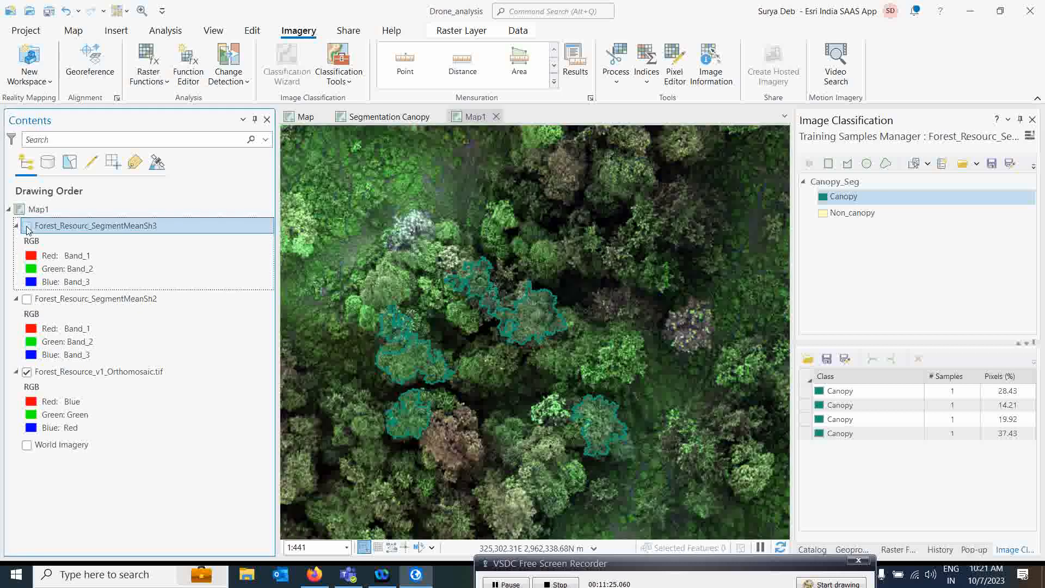
{"action": "left_click", "coordinate": [27, 226]}
{"action": "left_click", "coordinate": [27, 226]}
{"action": "left_click", "coordinate": [26, 226]}
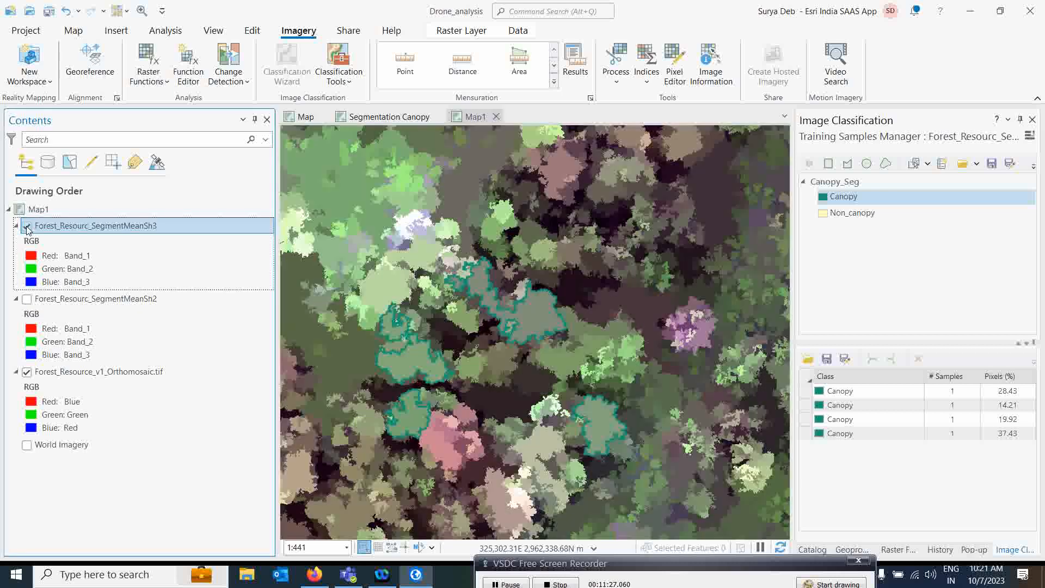
{"action": "left_click", "coordinate": [27, 225]}
{"action": "left_click", "coordinate": [27, 226]}
{"action": "left_click", "coordinate": [27, 226]}
{"action": "left_click", "coordinate": [27, 226]}
Draw a five-vertex Canopy training polygon inside the bright green tree crown east of the map's middle
{"action": "left_click", "coordinate": [847, 164]}
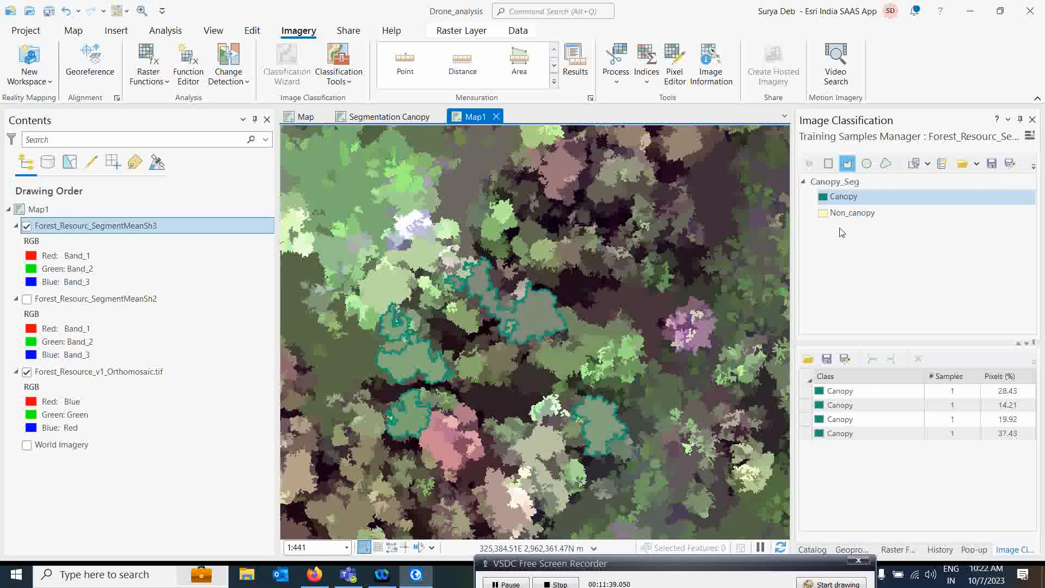
{"action": "left_click", "coordinate": [605, 356]}
{"action": "left_click", "coordinate": [626, 345]}
{"action": "left_click", "coordinate": [627, 355]}
{"action": "left_click", "coordinate": [623, 369]}
{"action": "double_click", "coordinate": [613, 380]}
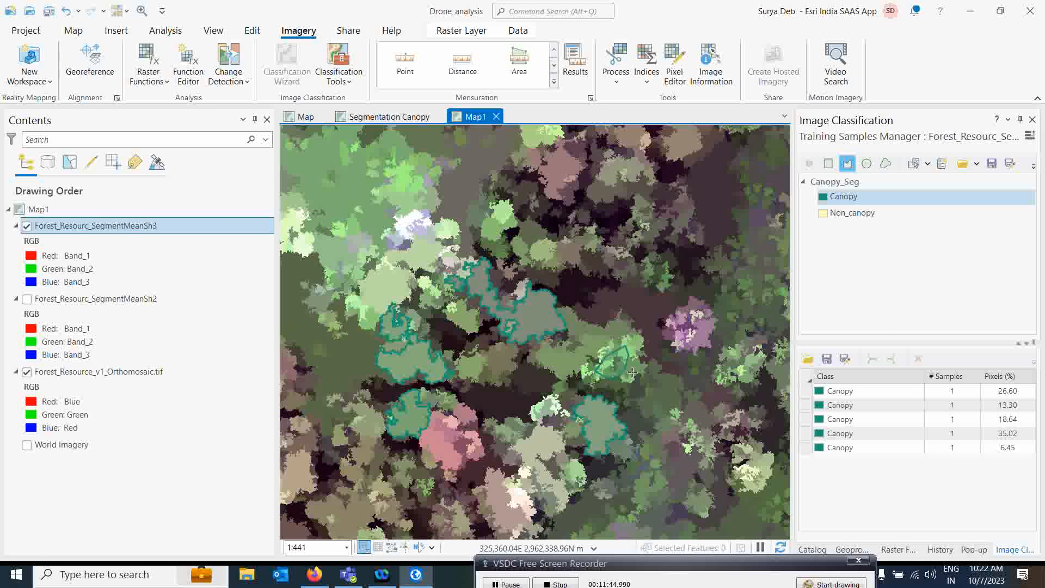
Compare the segments with the orthomosaic and draw a six-vertex Canopy training polygon inside the pink tree crown
{"action": "left_click", "coordinate": [27, 226]}
{"action": "left_click", "coordinate": [27, 226]}
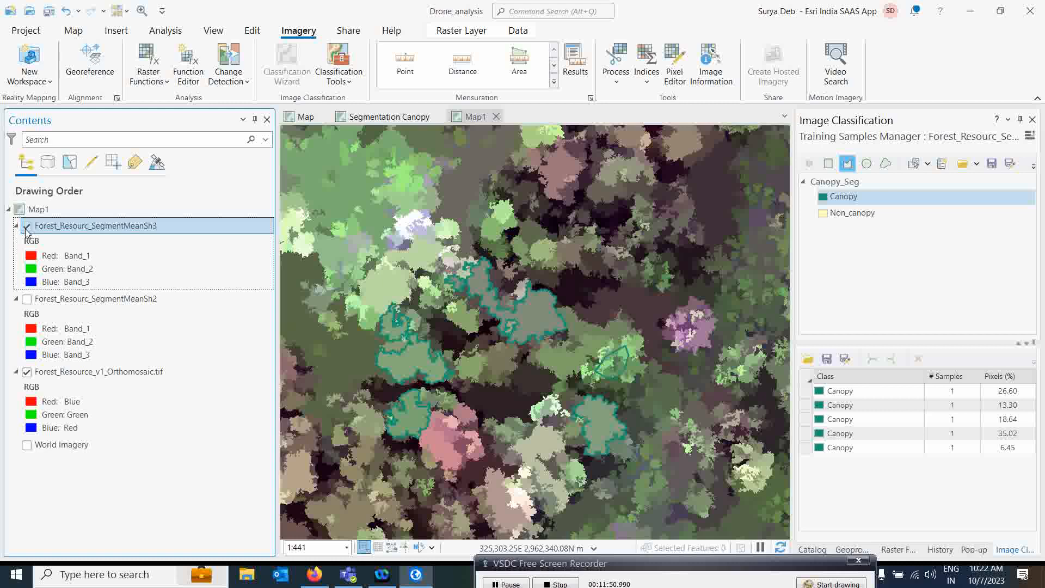
{"action": "left_click", "coordinate": [27, 226]}
{"action": "left_click", "coordinate": [26, 227]}
{"action": "left_click", "coordinate": [26, 228]}
{"action": "left_click", "coordinate": [26, 228]}
{"action": "left_click", "coordinate": [433, 436]}
{"action": "left_click", "coordinate": [441, 421]}
{"action": "left_click", "coordinate": [462, 434]}
{"action": "left_click", "coordinate": [476, 440]}
{"action": "left_click", "coordinate": [453, 460]}
{"action": "double_click", "coordinate": [438, 450]}
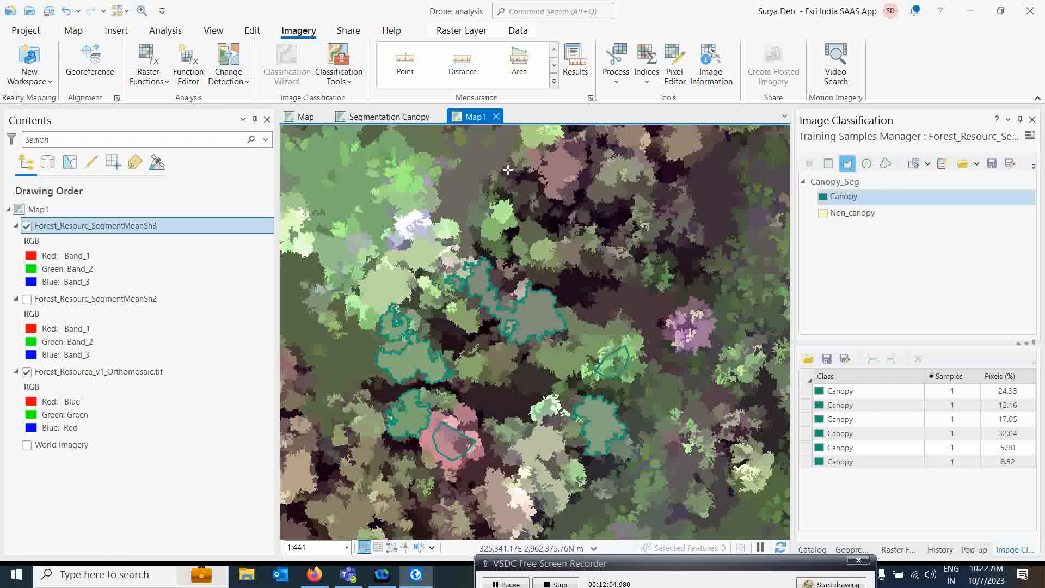
Activate the Segment Picker and toggle the Forest_Resourc_SegmentMeanSh3 layer to examine the remaining tree crowns in the orthomosaic
{"action": "left_click", "coordinate": [914, 165]}
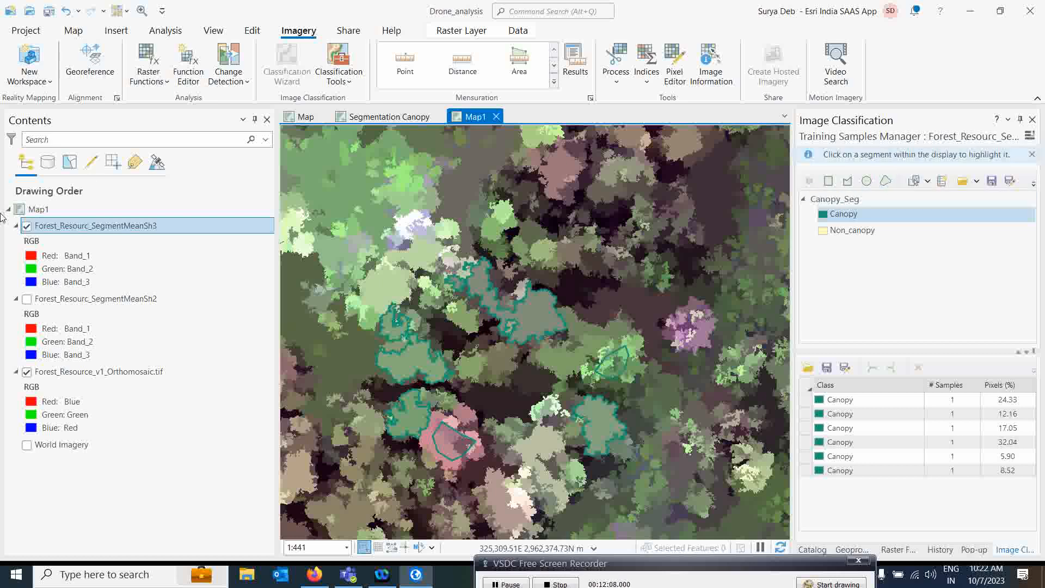
{"action": "left_click", "coordinate": [28, 228]}
{"action": "left_click", "coordinate": [28, 227]}
{"action": "left_click", "coordinate": [28, 227]}
{"action": "left_click", "coordinate": [28, 227]}
{"action": "left_click", "coordinate": [27, 227]}
{"action": "left_click", "coordinate": [27, 227]}
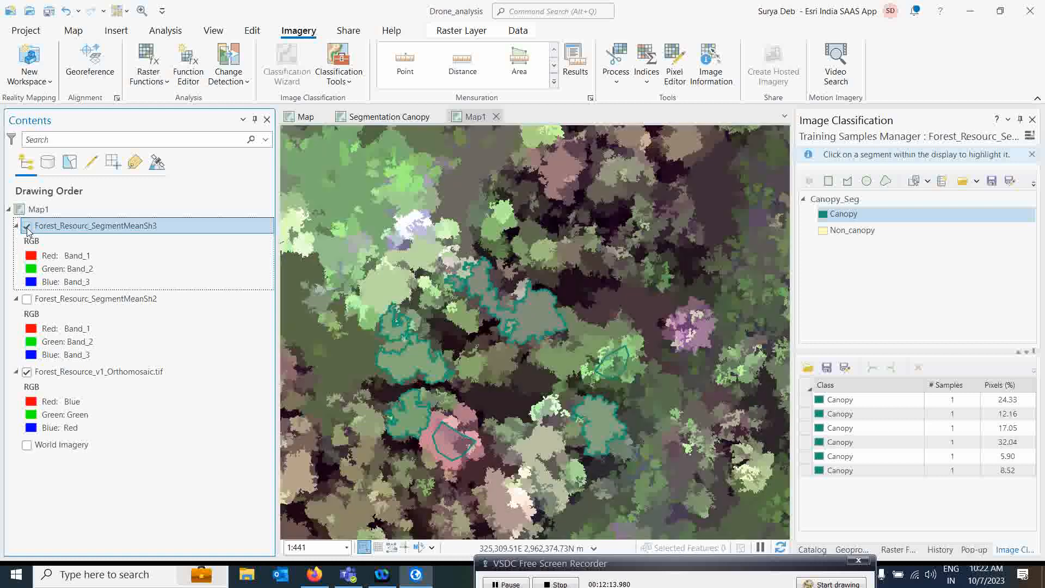
Draw a six-vertex Canopy training polygon inside the purple tree crown in the eastern part of the map
{"action": "left_click", "coordinate": [846, 181]}
{"action": "left_click", "coordinate": [683, 336]}
{"action": "left_click", "coordinate": [682, 324]}
{"action": "left_click", "coordinate": [688, 312]}
{"action": "left_click", "coordinate": [697, 311]}
{"action": "left_click", "coordinate": [703, 323]}
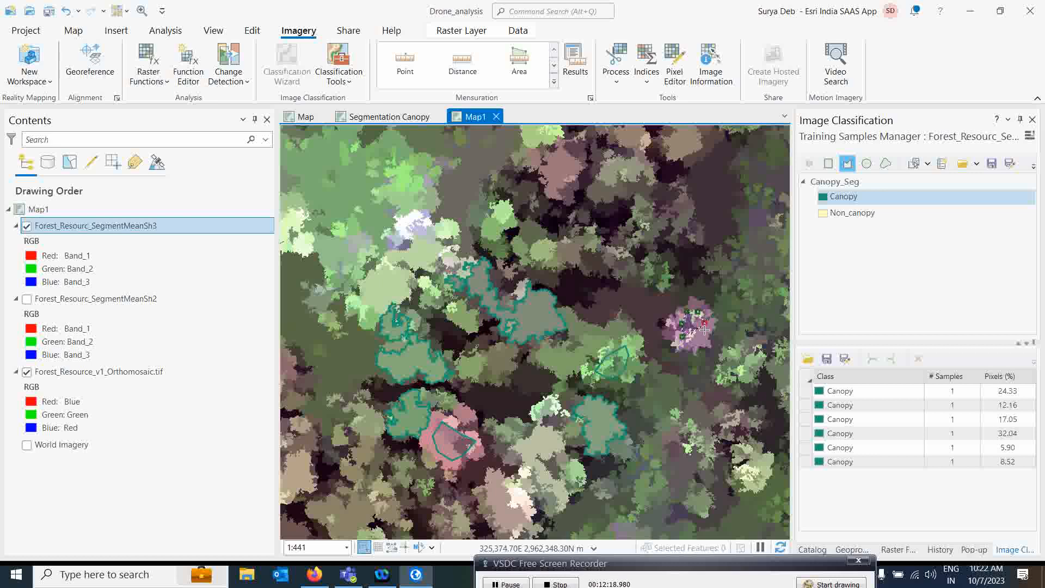
{"action": "double_click", "coordinate": [702, 332]}
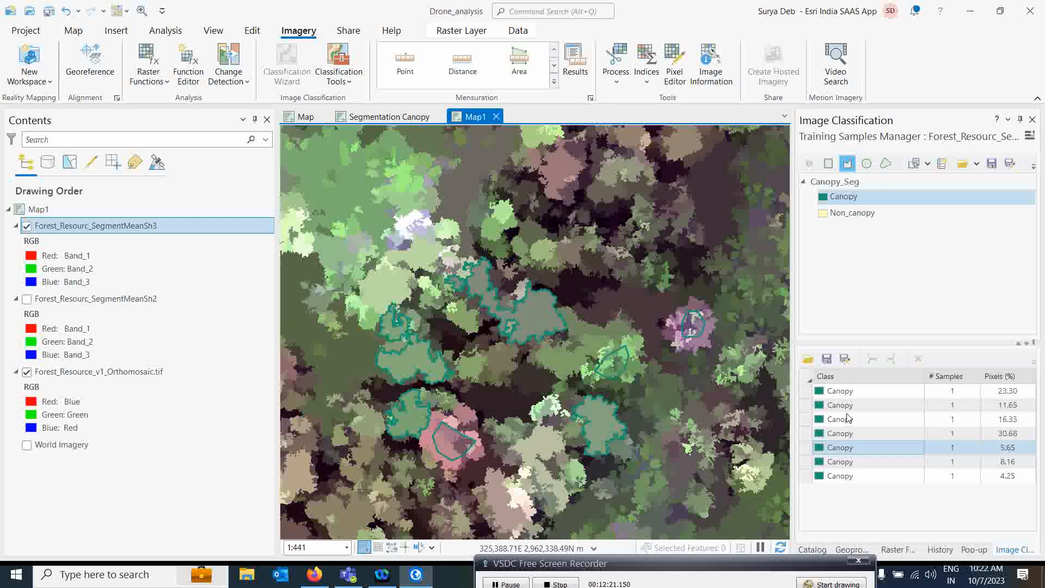
Select all seven Canopy training samples and collapse them into a single Canopy entry
{"action": "left_click", "coordinate": [805, 393]}
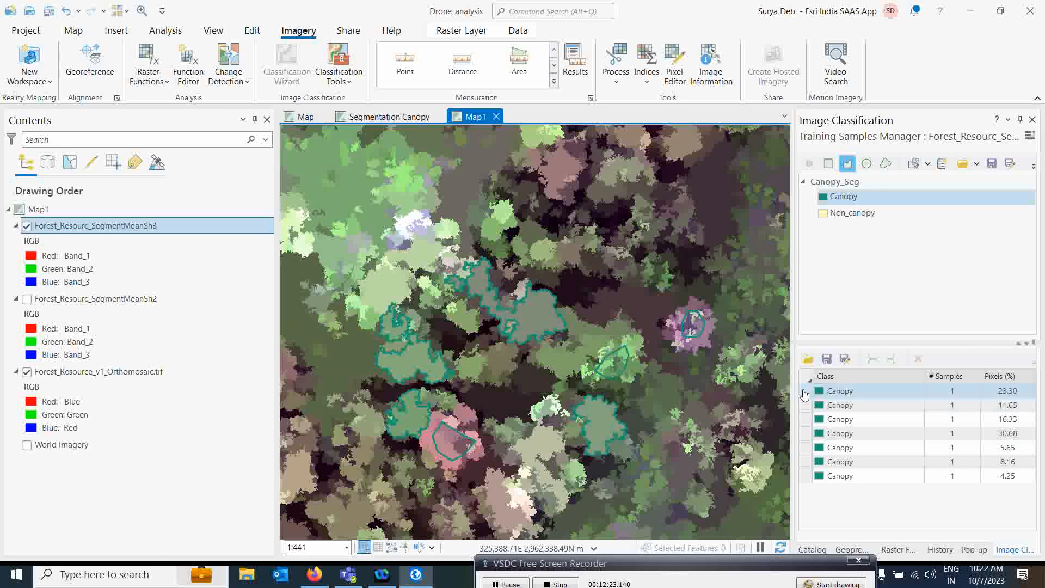
{"action": "left_click", "coordinate": [805, 475], "text": "shift"}
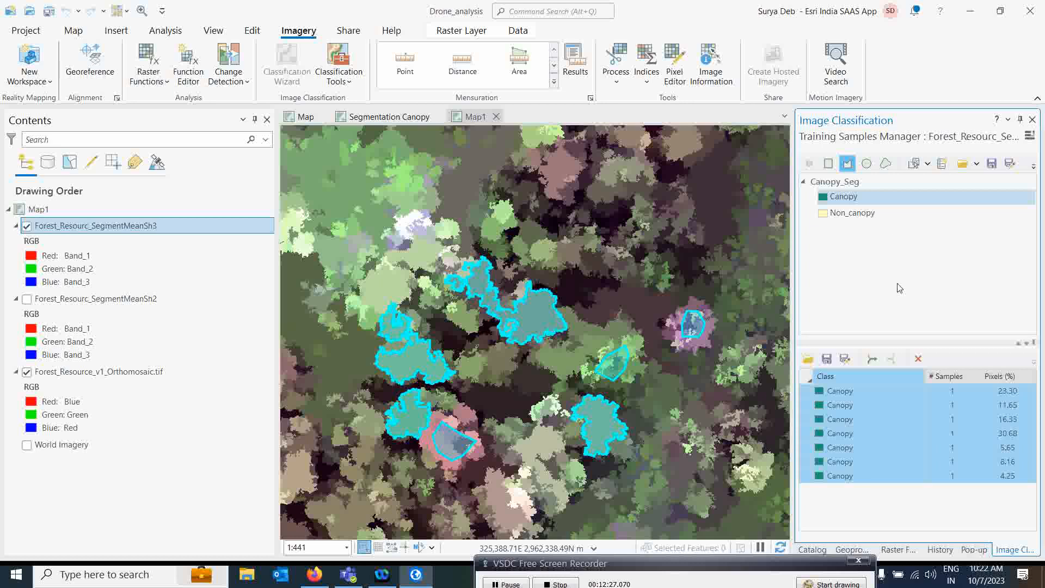
{"action": "left_click", "coordinate": [872, 360]}
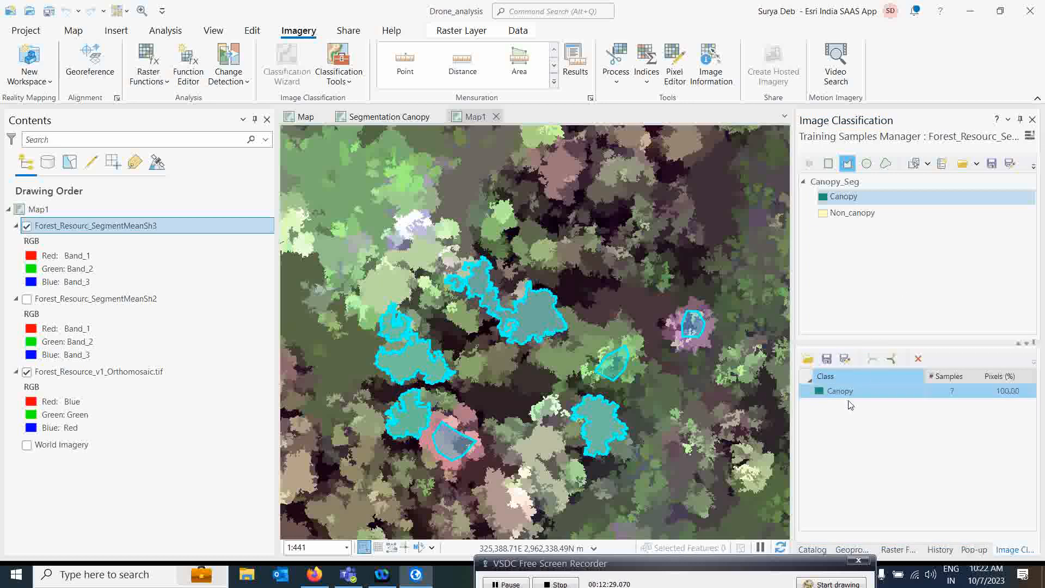
{"action": "left_click", "coordinate": [829, 397]}
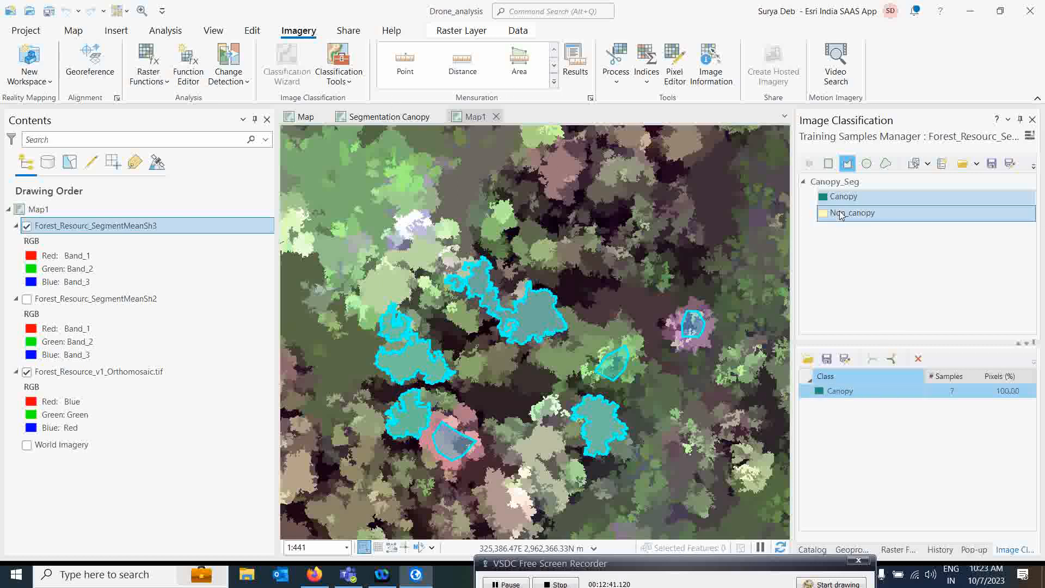
Find the open green ground near the orthomosaic's southeast edge and add two of its bright green segments as Non_canopy samples with the Segment Picker
{"action": "left_click", "coordinate": [27, 225]}
{"action": "scroll", "coordinate": [469, 286], "scroll_direction": "down", "scroll_amount": 3}
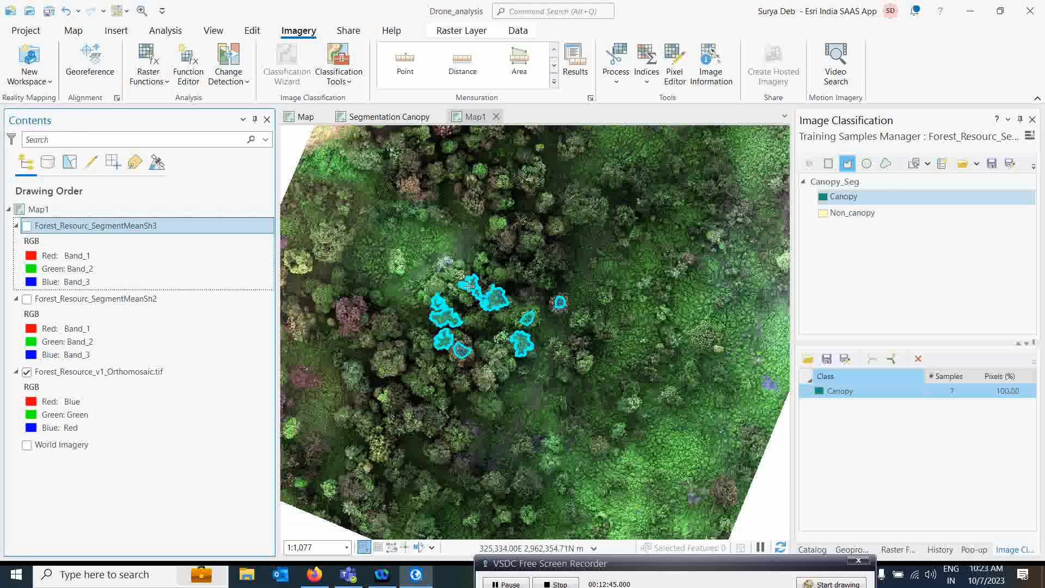
{"action": "left_click", "coordinate": [74, 31]}
{"action": "left_click", "coordinate": [109, 61]}
{"action": "left_click_drag", "start_coordinate": [662, 444], "coordinate": [568, 368]}
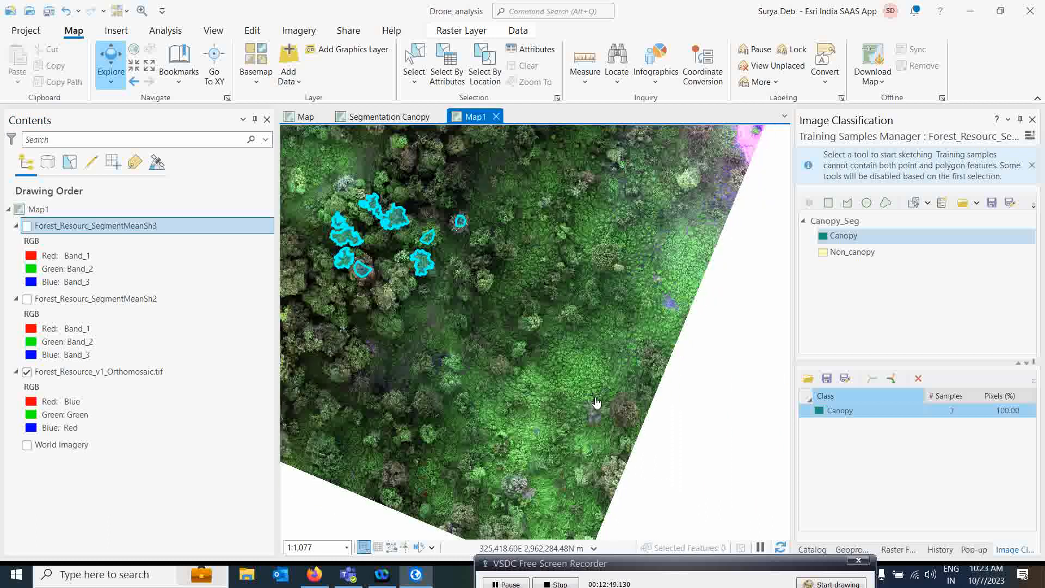
{"action": "scroll", "coordinate": [568, 369], "scroll_direction": "up", "scroll_amount": 3}
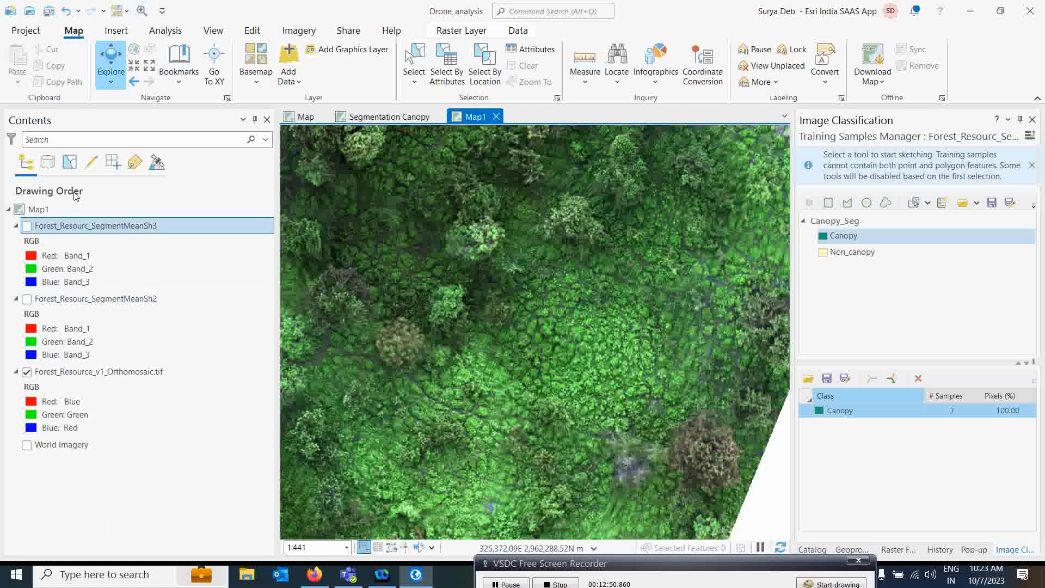
{"action": "left_click", "coordinate": [27, 226]}
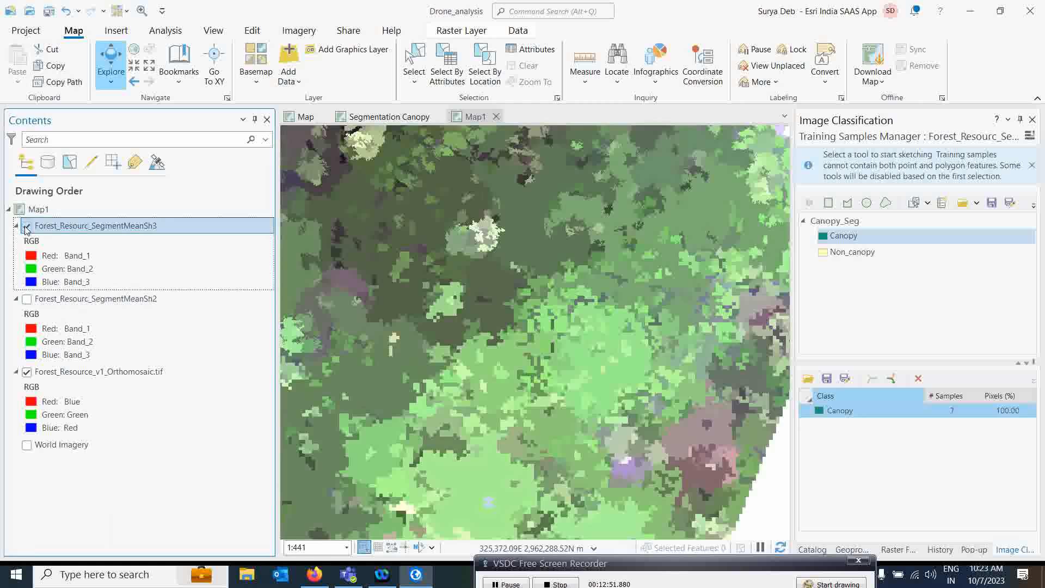
{"action": "left_click", "coordinate": [848, 255]}
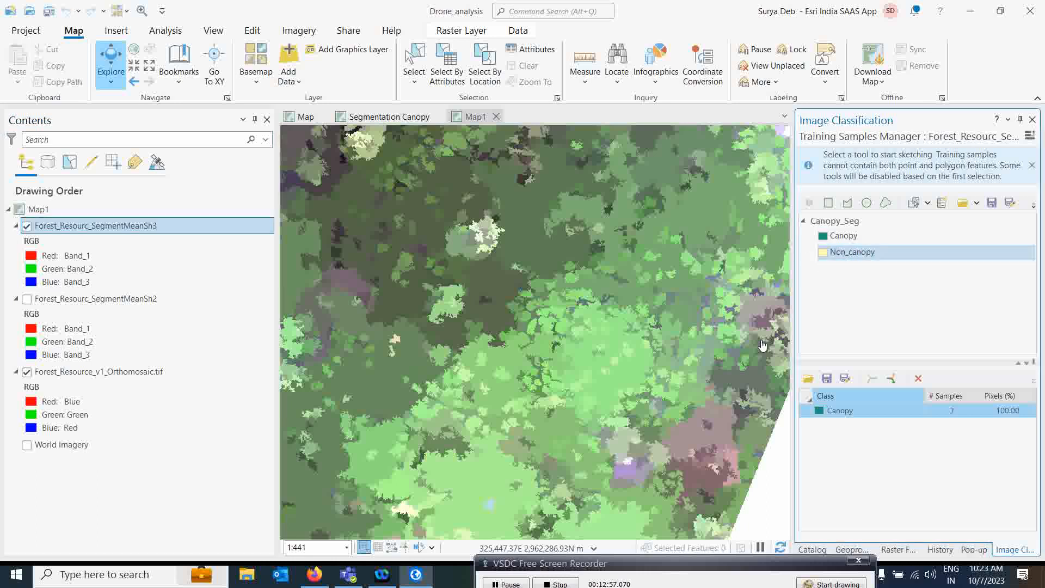
{"action": "left_click", "coordinate": [915, 209]}
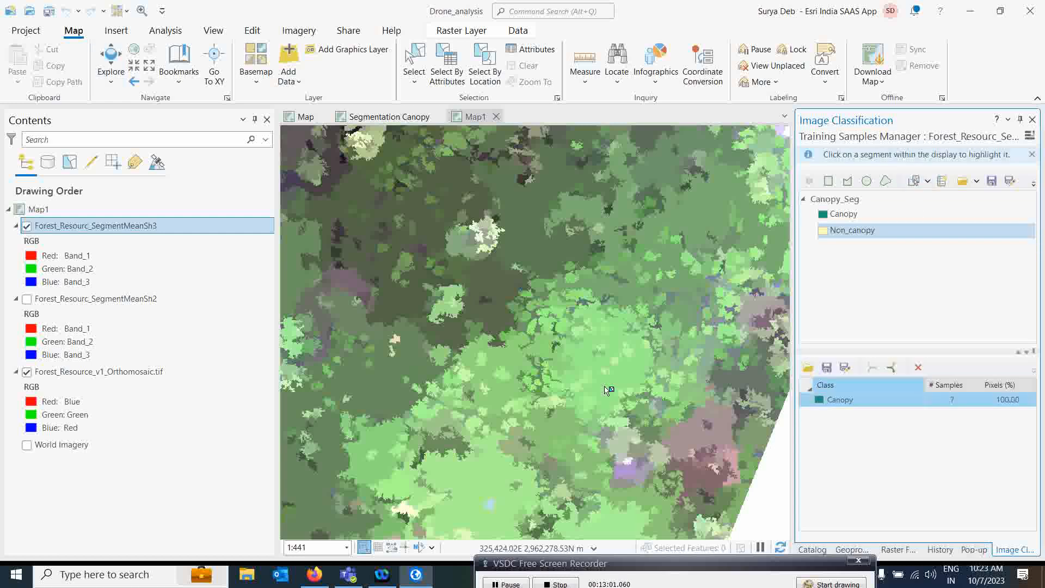
{"action": "left_click", "coordinate": [589, 365]}
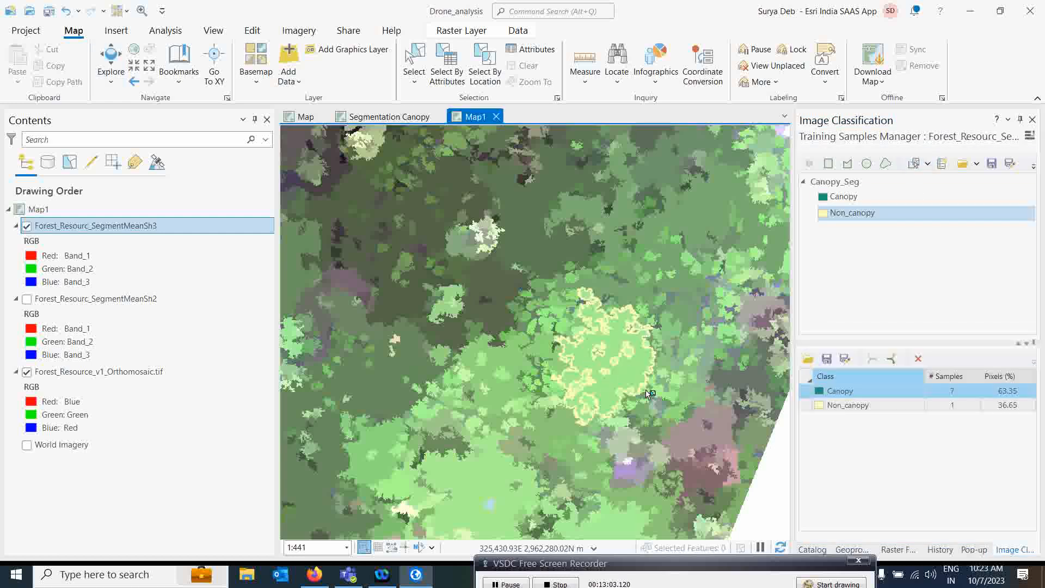
{"action": "left_click", "coordinate": [477, 482]}
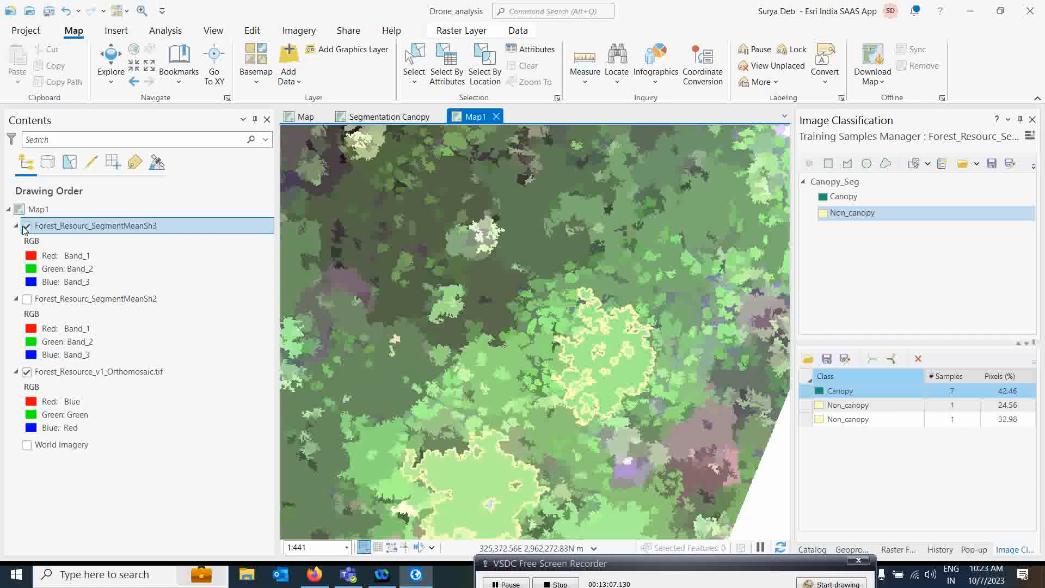
Toggle the Forest_Resourc_SegmentMeanSh3 layer repeatedly to compare its segments with the orthomosaic around the two Non_canopy samples
{"action": "left_click", "coordinate": [26, 229]}
{"action": "left_click", "coordinate": [28, 230]}
{"action": "left_click", "coordinate": [27, 227]}
{"action": "left_click", "coordinate": [27, 227]}
{"action": "left_click", "coordinate": [26, 227]}
{"action": "left_click", "coordinate": [26, 228]}
{"action": "left_click", "coordinate": [27, 227]}
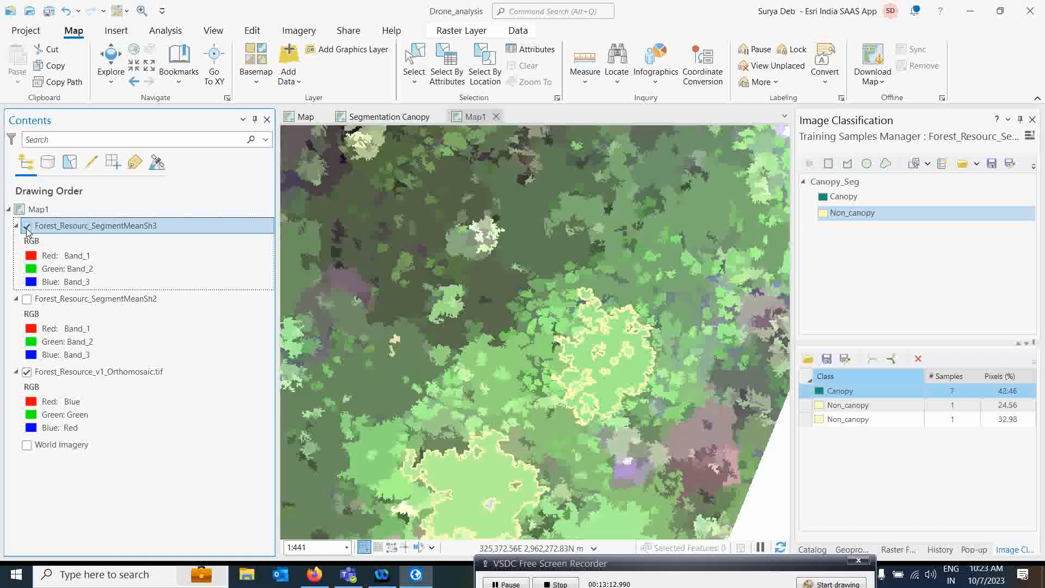
{"action": "left_click", "coordinate": [26, 228]}
{"action": "left_click", "coordinate": [26, 228]}
{"action": "left_click", "coordinate": [26, 227]}
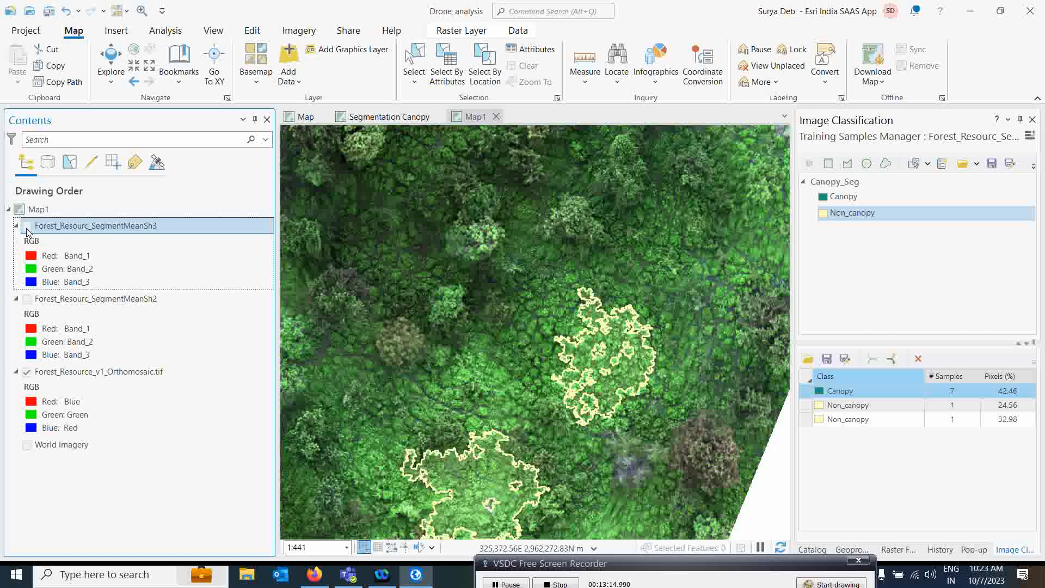
{"action": "left_click", "coordinate": [26, 227]}
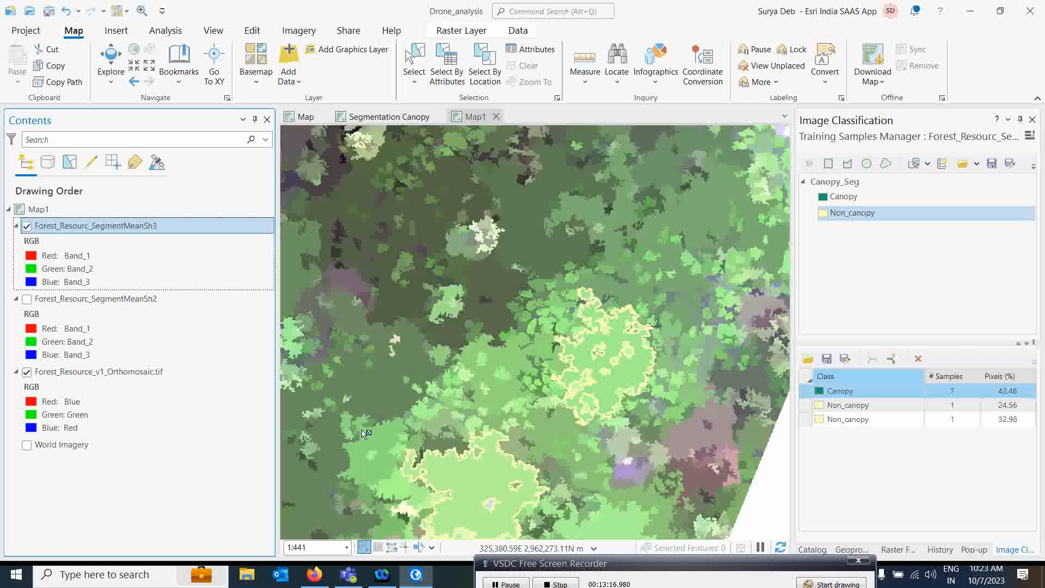
Add the dark olive segment to the west and the large olive-green segment to the northeast as Non_canopy samples with the Segment Picker
{"action": "left_click", "coordinate": [337, 453]}
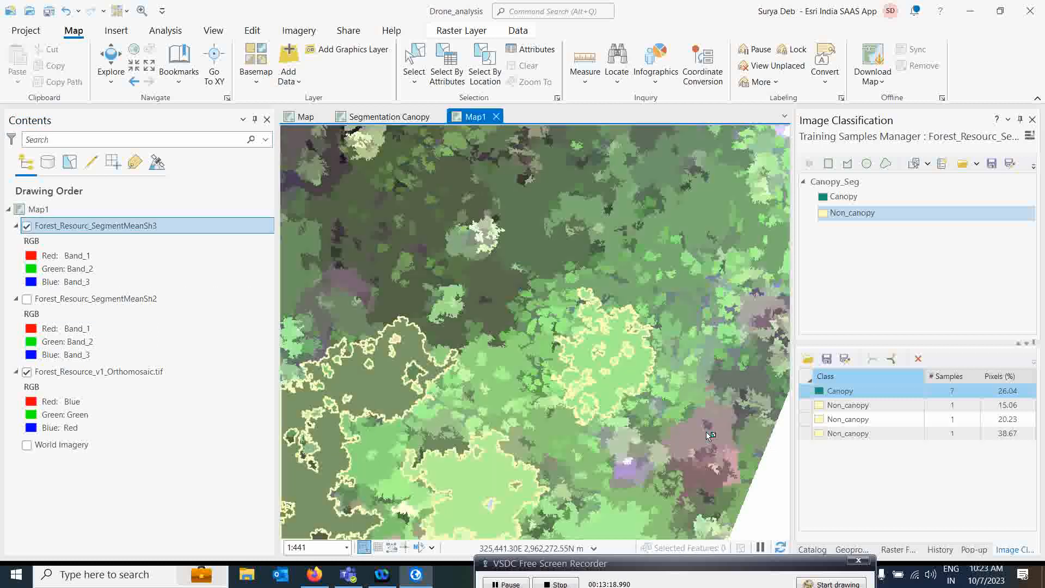
{"action": "left_click", "coordinate": [27, 227]}
{"action": "left_click", "coordinate": [26, 226]}
{"action": "left_click", "coordinate": [706, 221]}
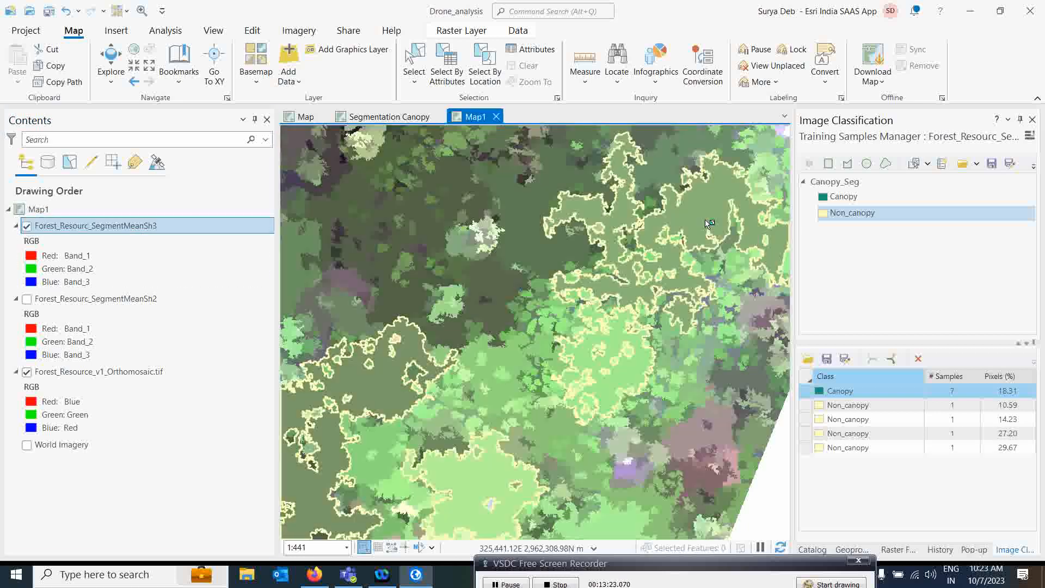
{"action": "left_click", "coordinate": [818, 449]}
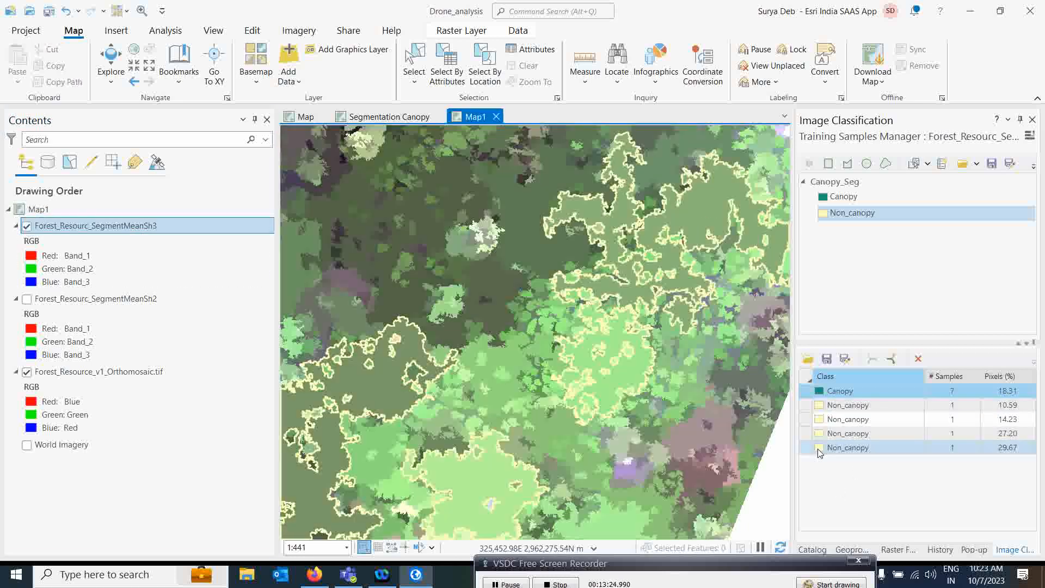
Try to add the large segment near the orthomosaic's southwest edge as a Non_canopy sample, checking the ground beneath the segmented layer
{"action": "scroll", "coordinate": [634, 325], "scroll_direction": "down", "scroll_amount": 5}
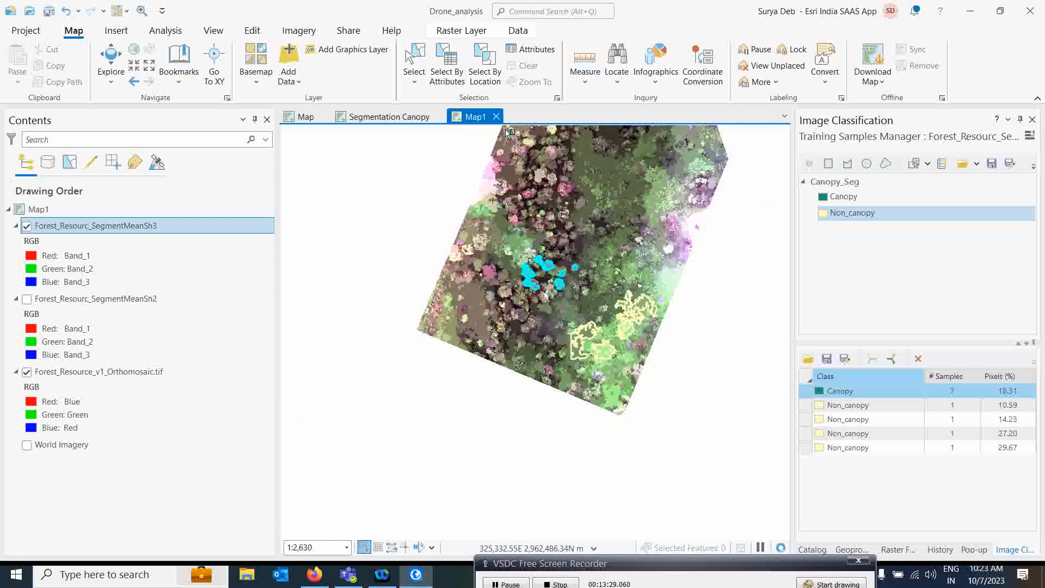
{"action": "scroll", "coordinate": [506, 130], "scroll_direction": "up", "scroll_amount": 3}
{"action": "scroll", "coordinate": [452, 374], "scroll_direction": "up", "scroll_amount": 2}
{"action": "left_click", "coordinate": [26, 227]}
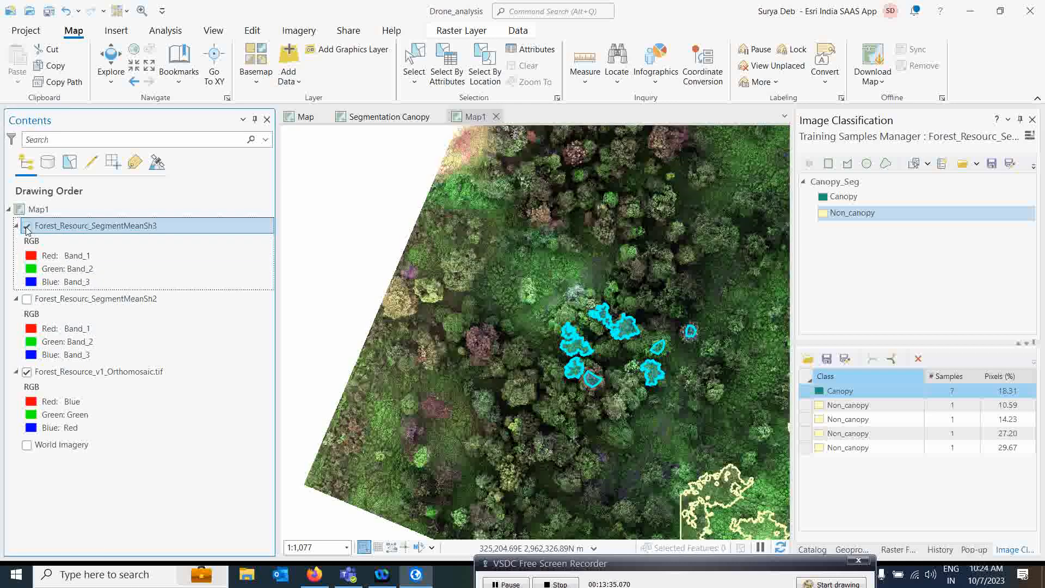
{"action": "left_click", "coordinate": [452, 445]}
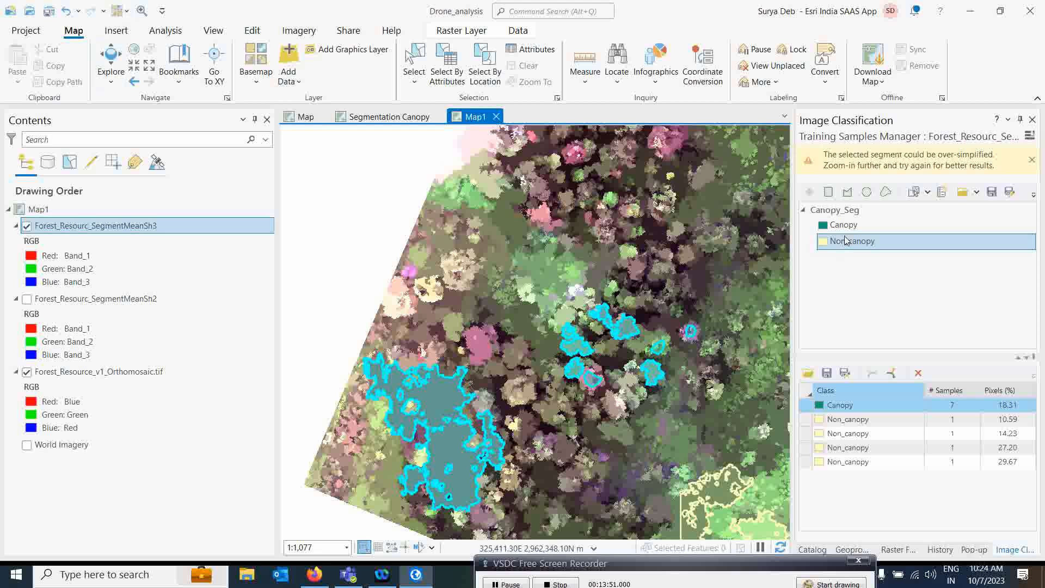
Select all four Non_canopy training samples and collapse them into a single Non_canopy entry
{"action": "left_click", "coordinate": [813, 419], "text": "ctrl"}
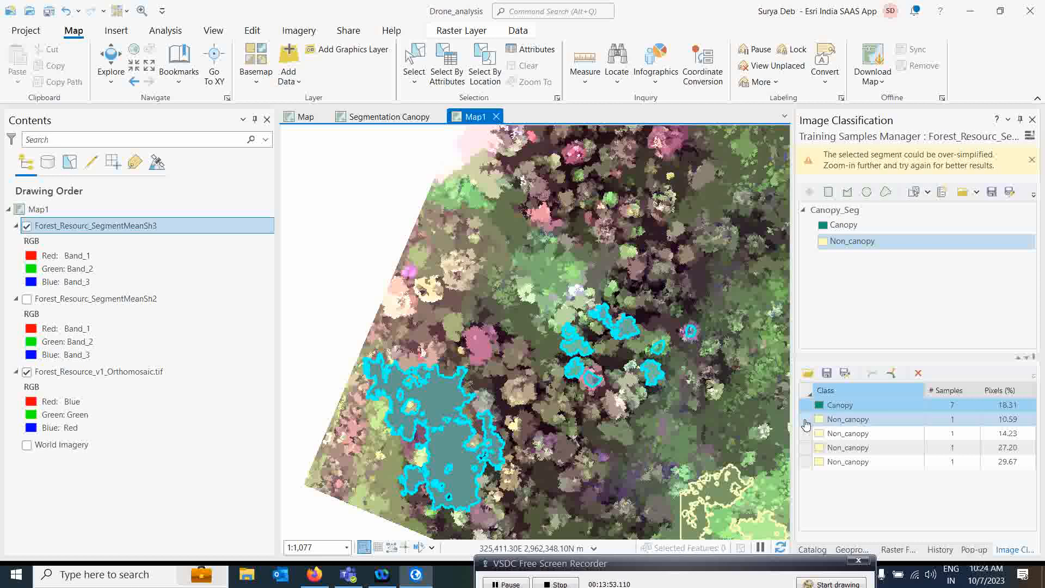
{"action": "left_click", "coordinate": [818, 411], "text": "ctrl"}
{"action": "left_click", "coordinate": [808, 462], "text": "ctrl"}
{"action": "left_click", "coordinate": [808, 462], "text": "shift"}
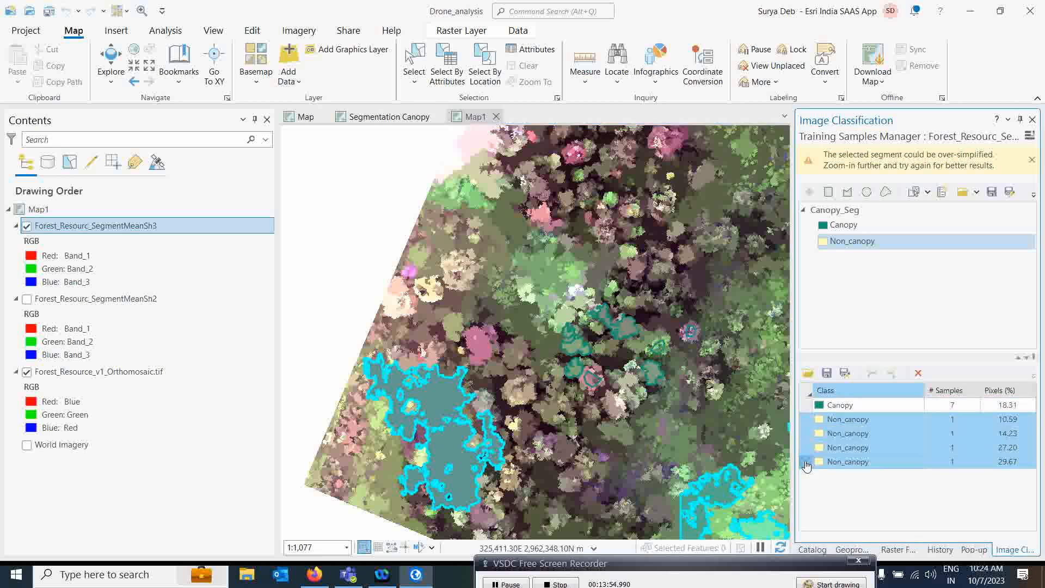
{"action": "left_click", "coordinate": [871, 373]}
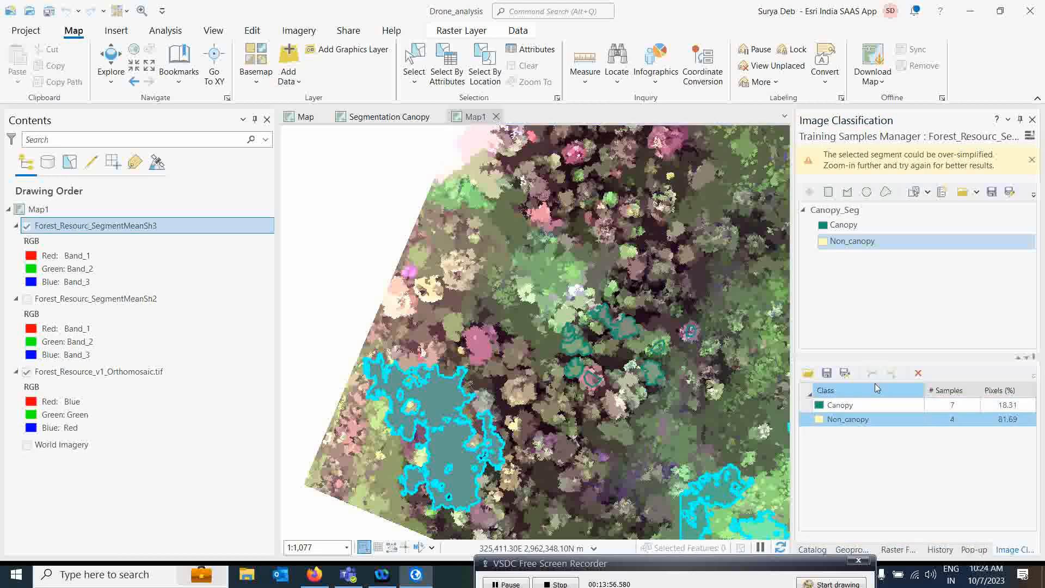
Draw a small Non_canopy polygon with the Polygon tool inside the pink tree crown north of the Canopy samples
{"action": "left_click", "coordinate": [817, 410]}
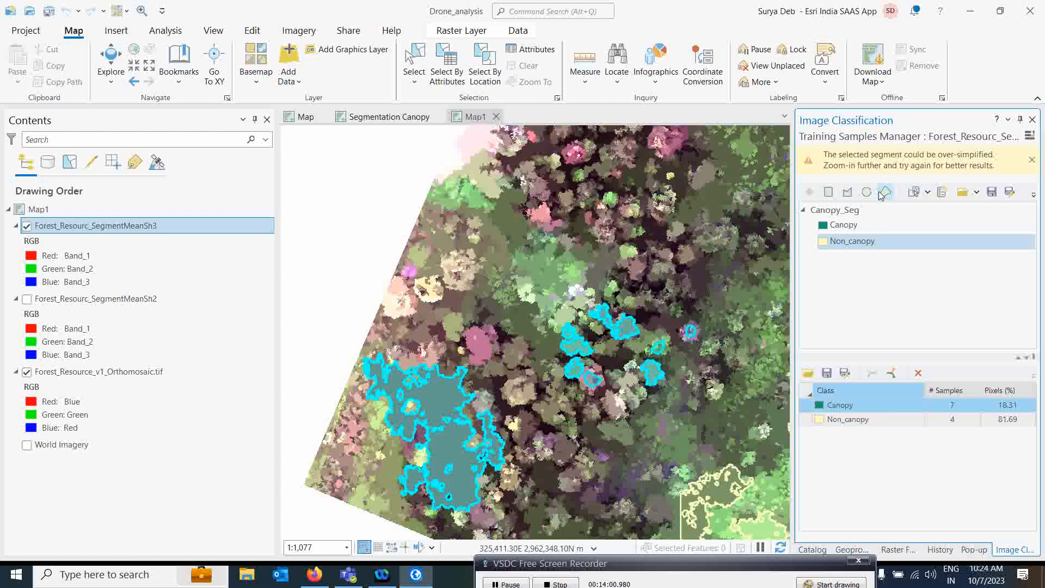
{"action": "left_click", "coordinate": [849, 193]}
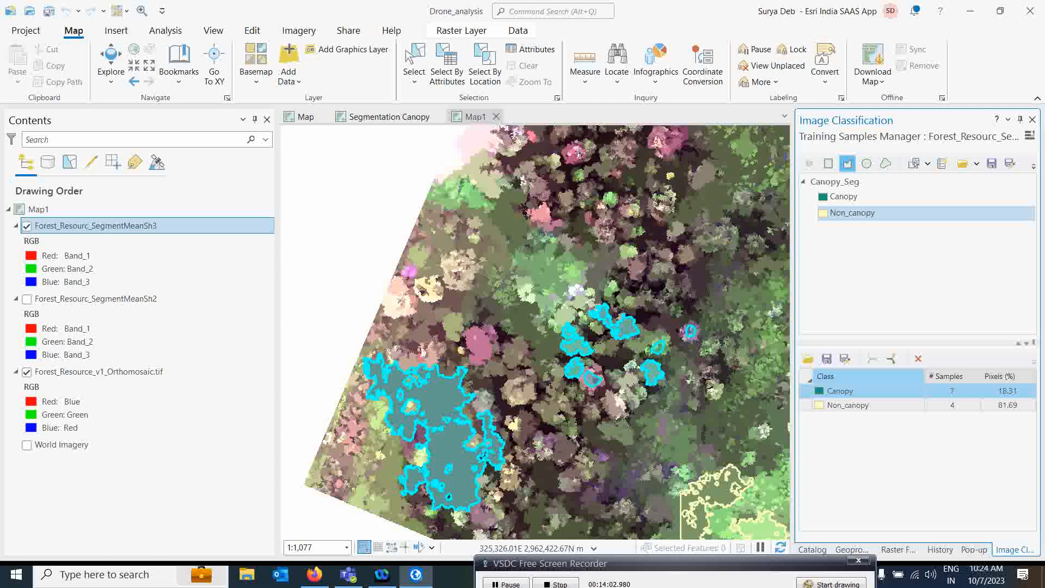
{"action": "scroll", "coordinate": [571, 156], "scroll_direction": "up", "scroll_amount": 2}
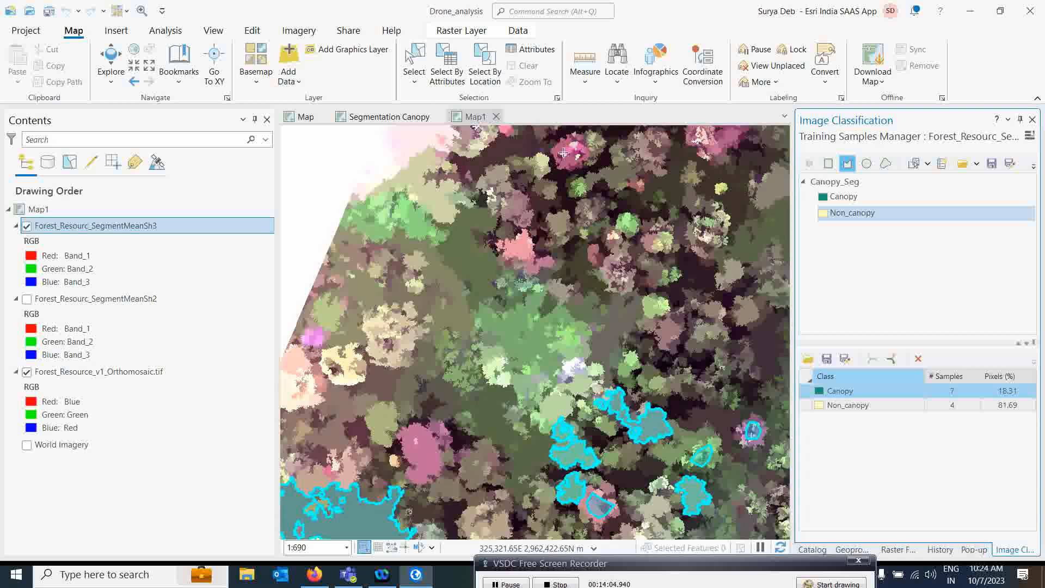
{"action": "left_click", "coordinate": [563, 153]}
{"action": "left_click", "coordinate": [583, 152]}
{"action": "double_click", "coordinate": [573, 161]}
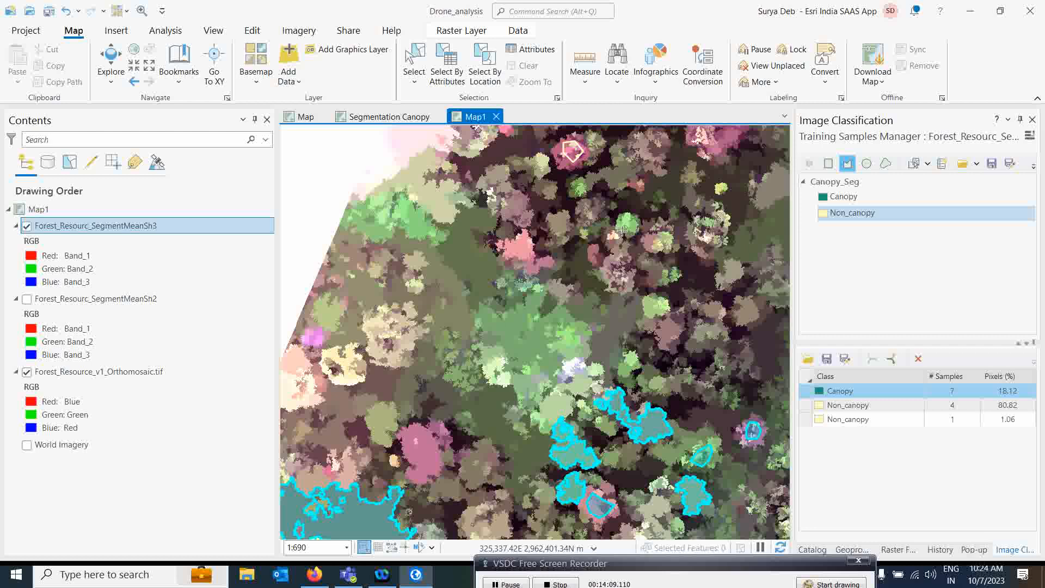
Draw Non_canopy polygons inside the bright green crown, the salmon-pink crown and the light green crown north of the Canopy samples
{"action": "left_click", "coordinate": [621, 225]}
{"action": "left_click", "coordinate": [620, 218]}
{"action": "double_click", "coordinate": [630, 231]}
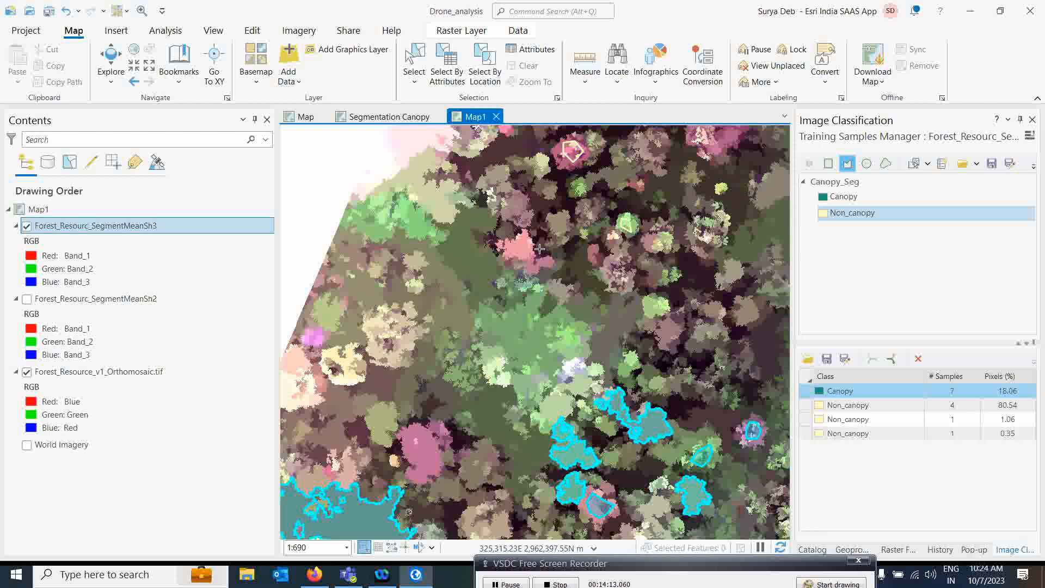
{"action": "left_click", "coordinate": [514, 244]}
{"action": "left_click", "coordinate": [525, 242]}
{"action": "double_click", "coordinate": [530, 252]}
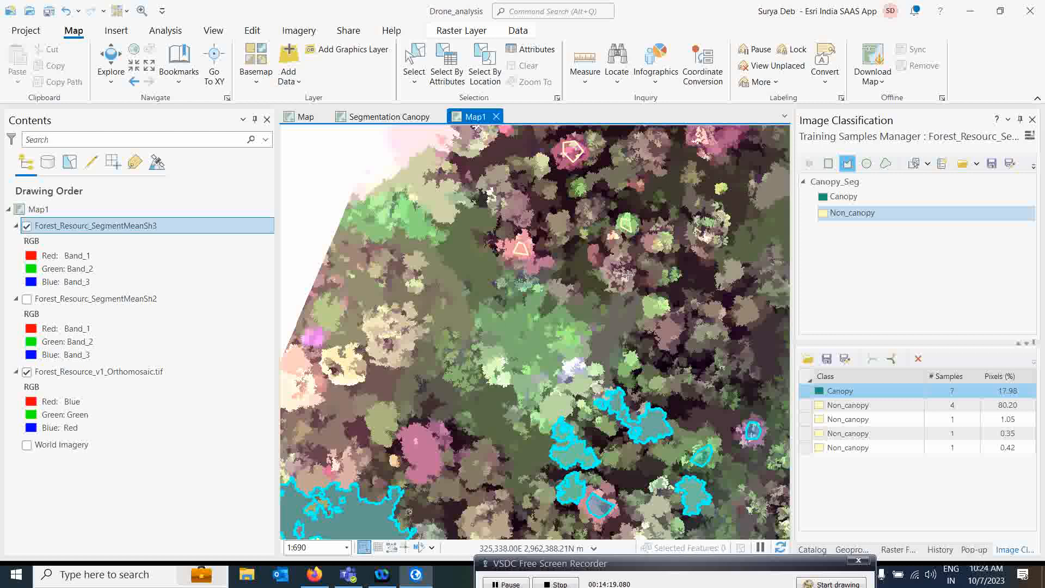
{"action": "left_click", "coordinate": [651, 300]}
{"action": "double_click", "coordinate": [659, 312]}
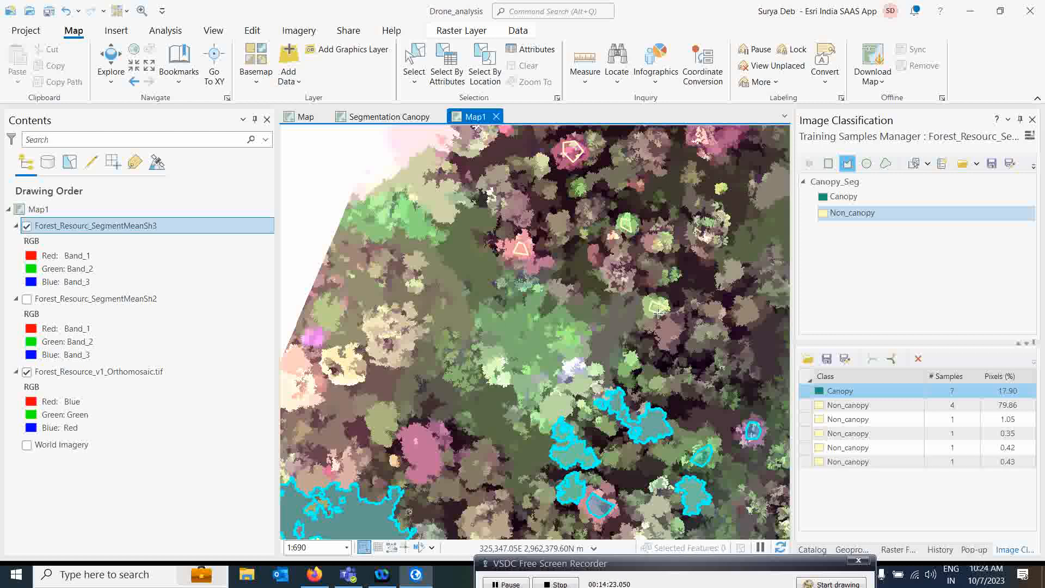
Compare the segmented layer with the orthomosaic and draw a Non_canopy polygon in the small green crown above the light green one
{"action": "left_click", "coordinate": [27, 226]}
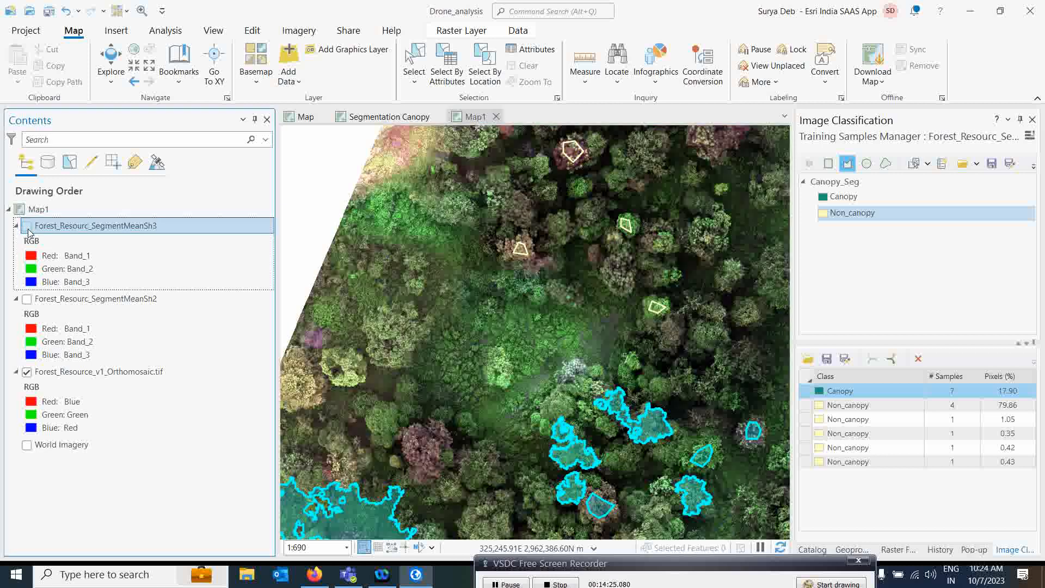
{"action": "left_click", "coordinate": [28, 228]}
{"action": "left_click", "coordinate": [28, 229]}
{"action": "left_click", "coordinate": [28, 229]}
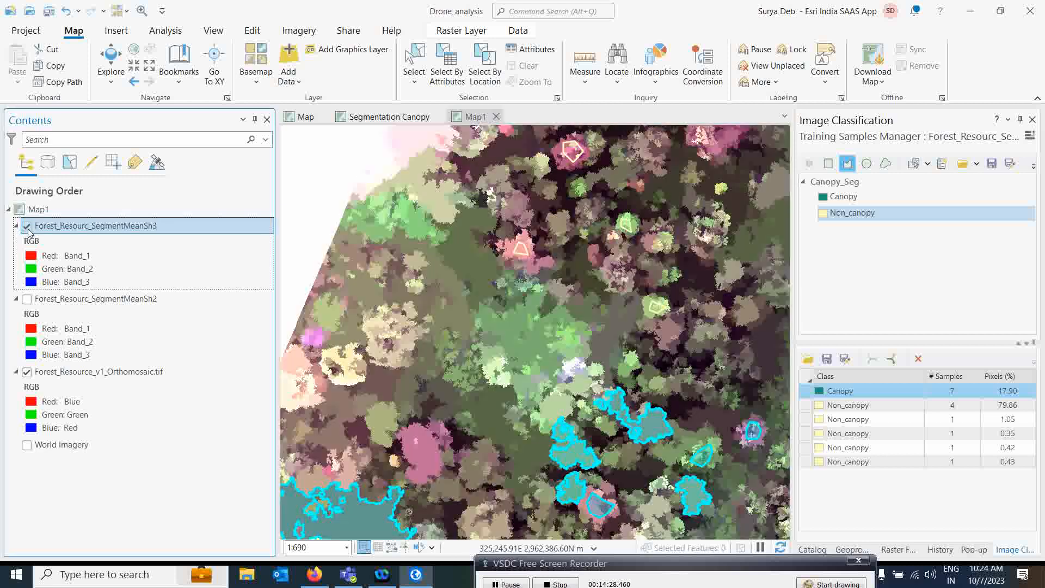
{"action": "left_click", "coordinate": [667, 274]}
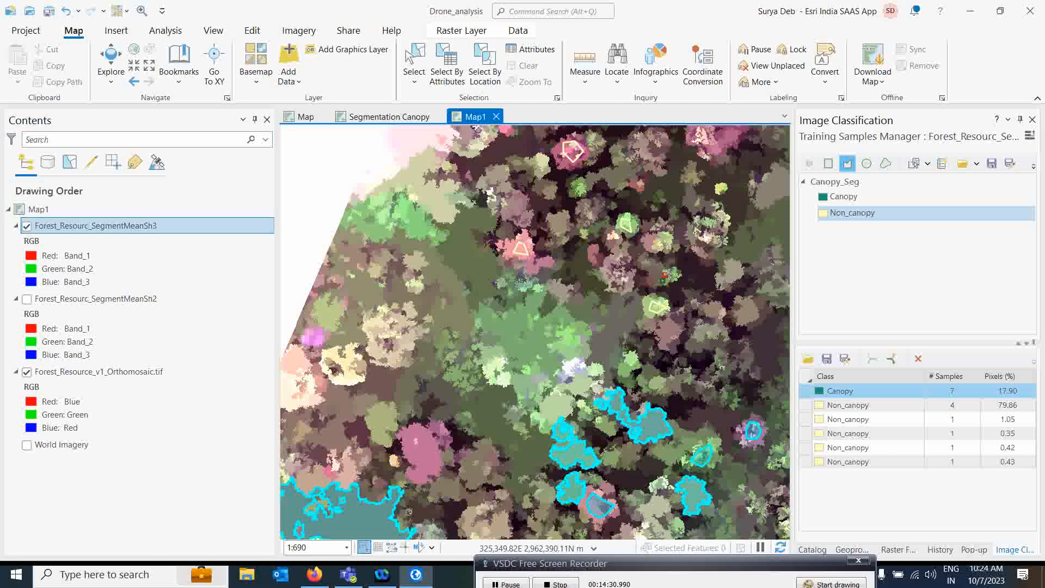
{"action": "left_click", "coordinate": [677, 275]}
{"action": "double_click", "coordinate": [671, 281]}
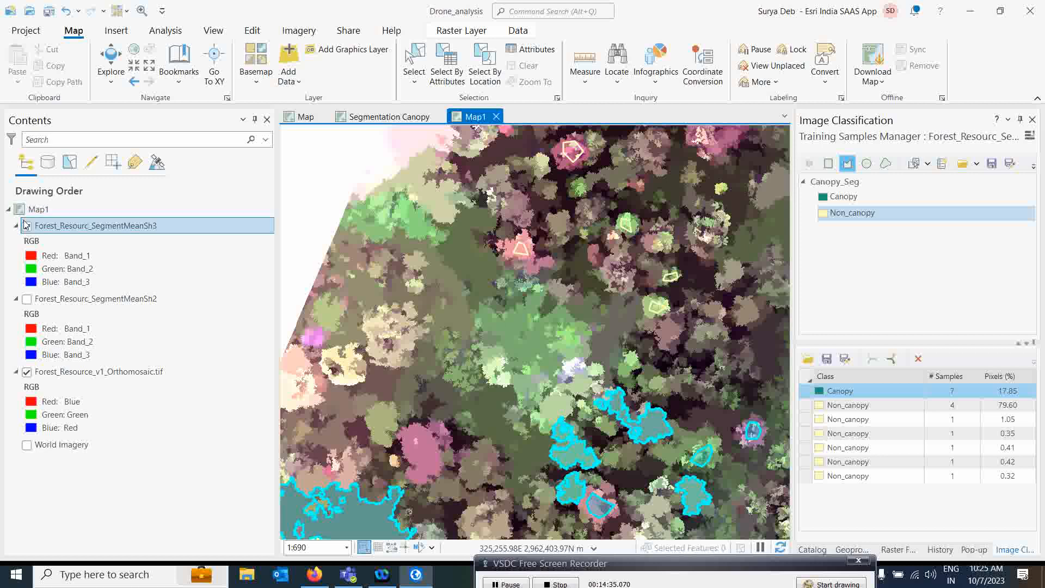
Check the orthomosaic beneath Forest_Resourc_SegmentMeanSh3 and draw a Non_canopy polygon in the brownish crown between the salmon-pink and bright green crowns
{"action": "left_click", "coordinate": [26, 225]}
{"action": "left_click", "coordinate": [26, 225]}
{"action": "left_click", "coordinate": [26, 225]}
{"action": "left_click", "coordinate": [26, 225]}
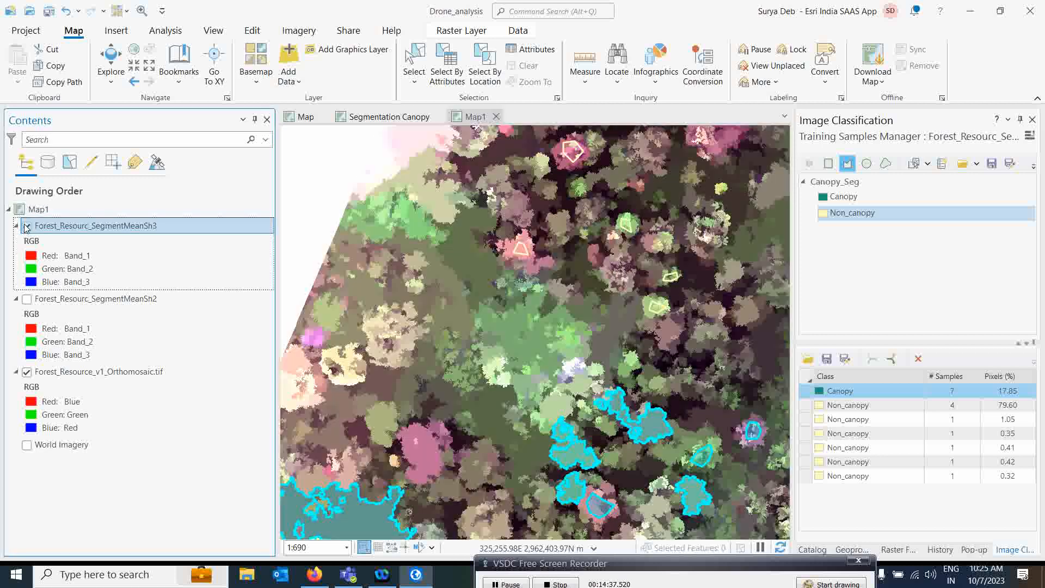
{"action": "left_click", "coordinate": [557, 227]}
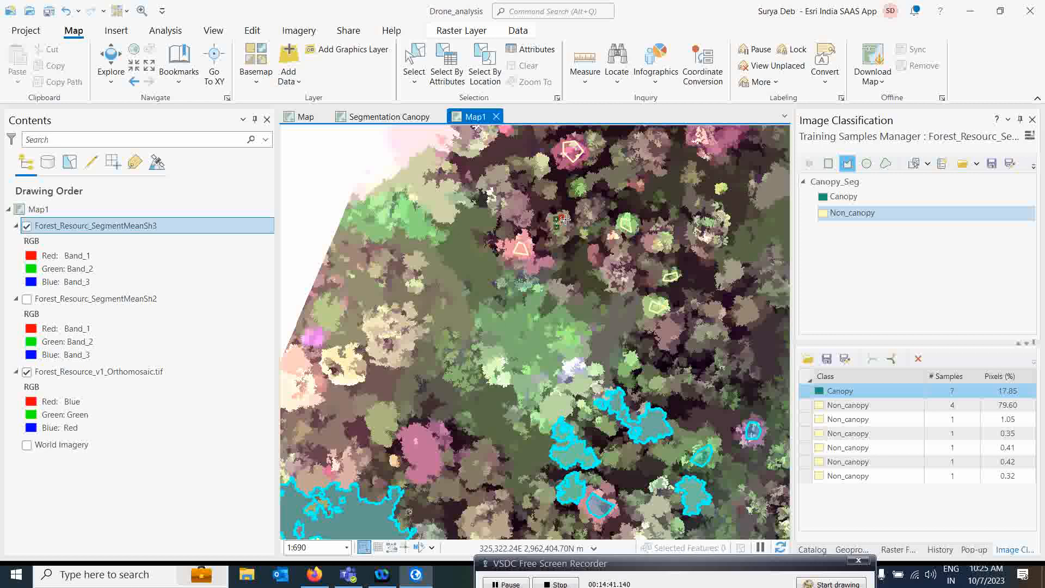
{"action": "double_click", "coordinate": [564, 227]}
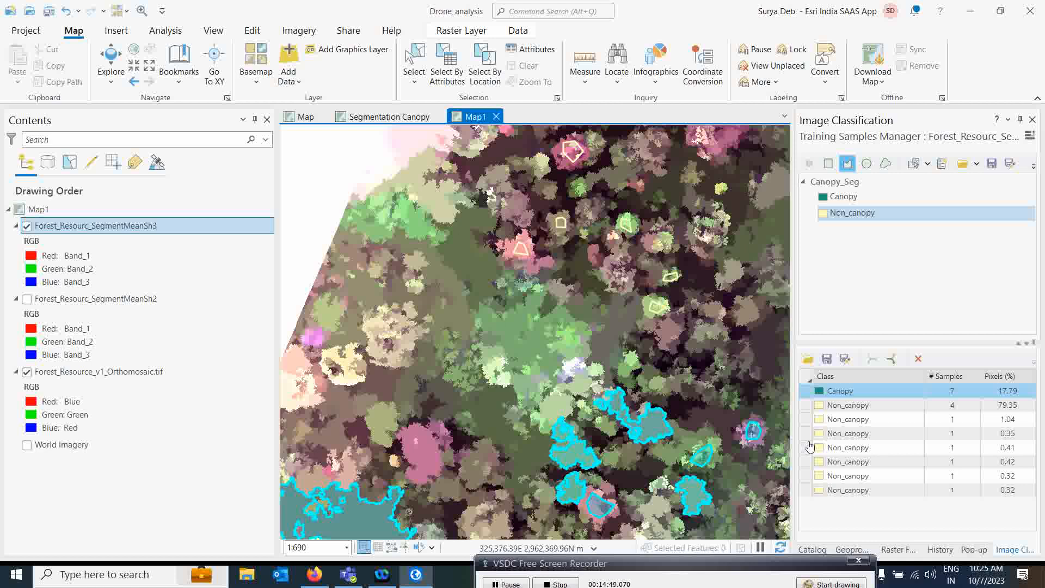
Delete the six single Non_canopy polygons drawn on the tree crowns, keeping the collapsed Non_canopy entry
{"action": "left_click", "coordinate": [808, 492]}
{"action": "key", "text": "Delete"}
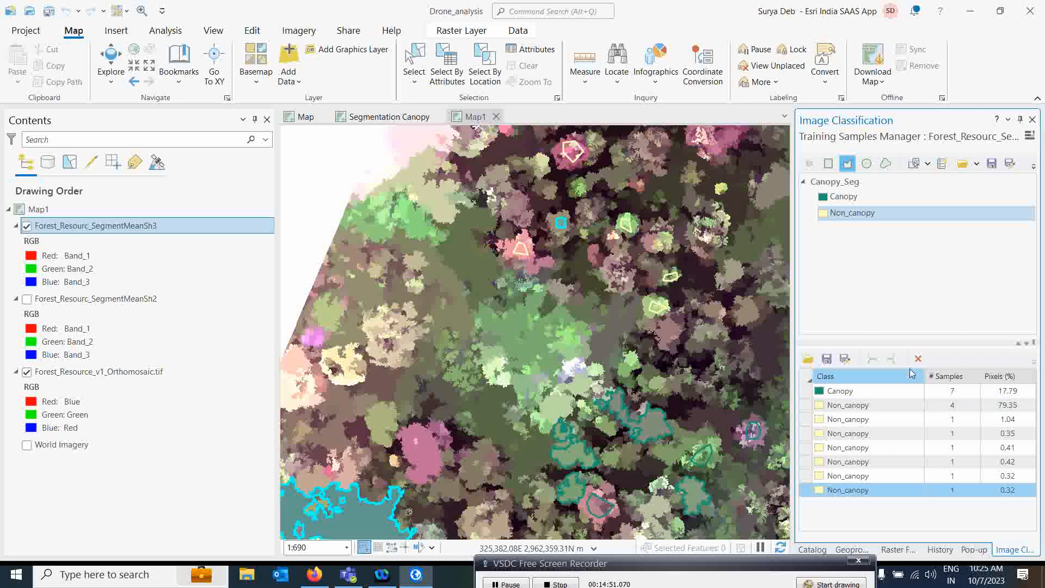
{"action": "left_click", "coordinate": [803, 480]}
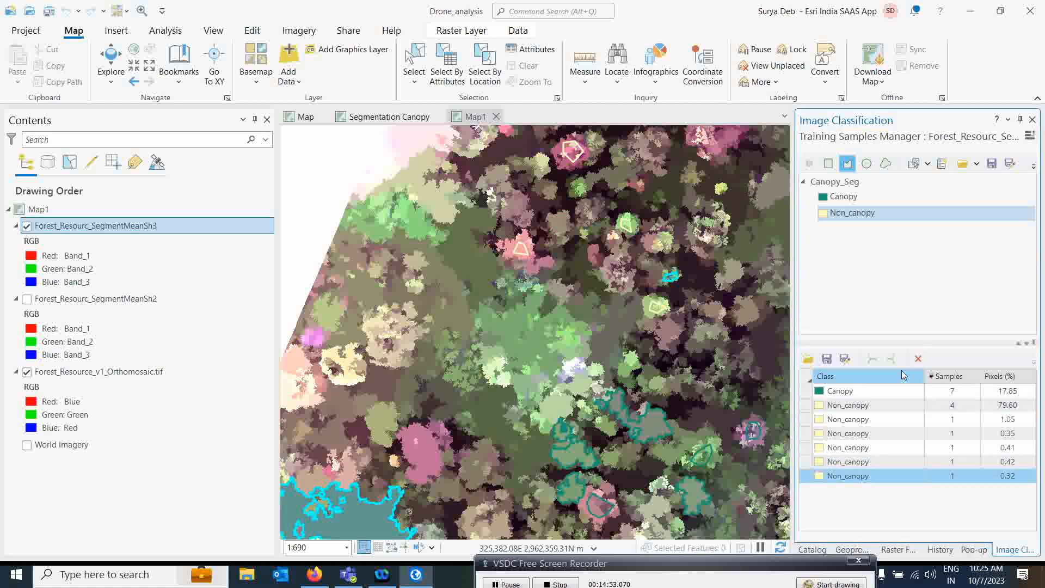
{"action": "key", "text": "Delete"}
{"action": "left_click", "coordinate": [805, 462]}
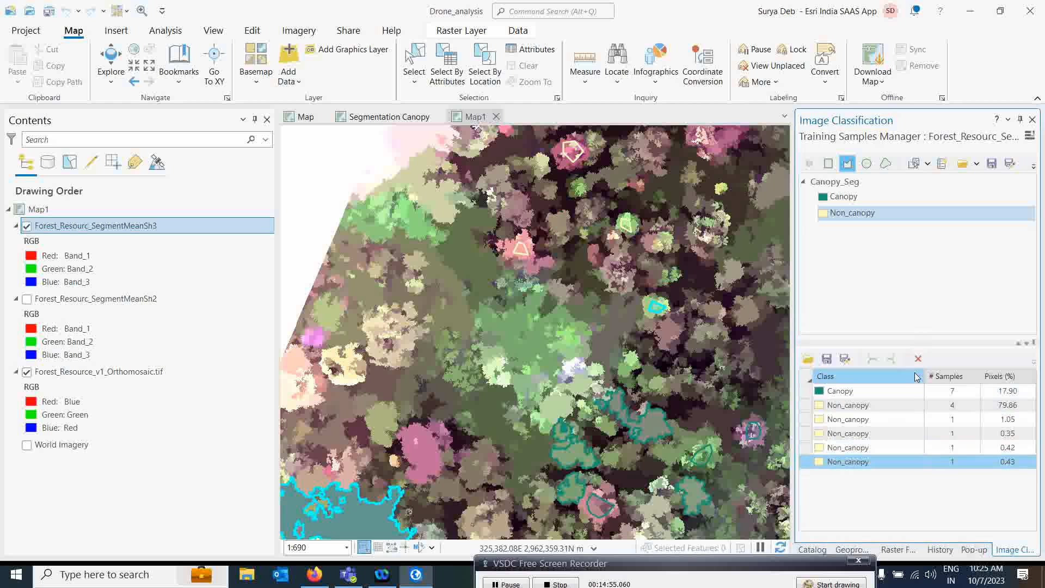
{"action": "key", "text": "Delete"}
{"action": "left_click", "coordinate": [803, 450]}
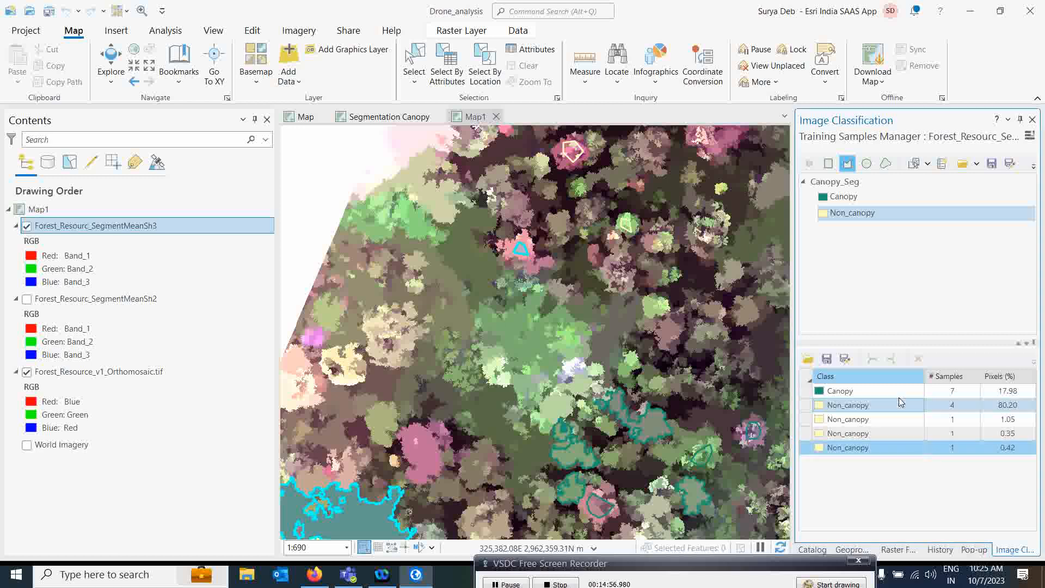
{"action": "key", "text": "Delete"}
{"action": "left_click", "coordinate": [804, 433]}
{"action": "key", "text": "Delete"}
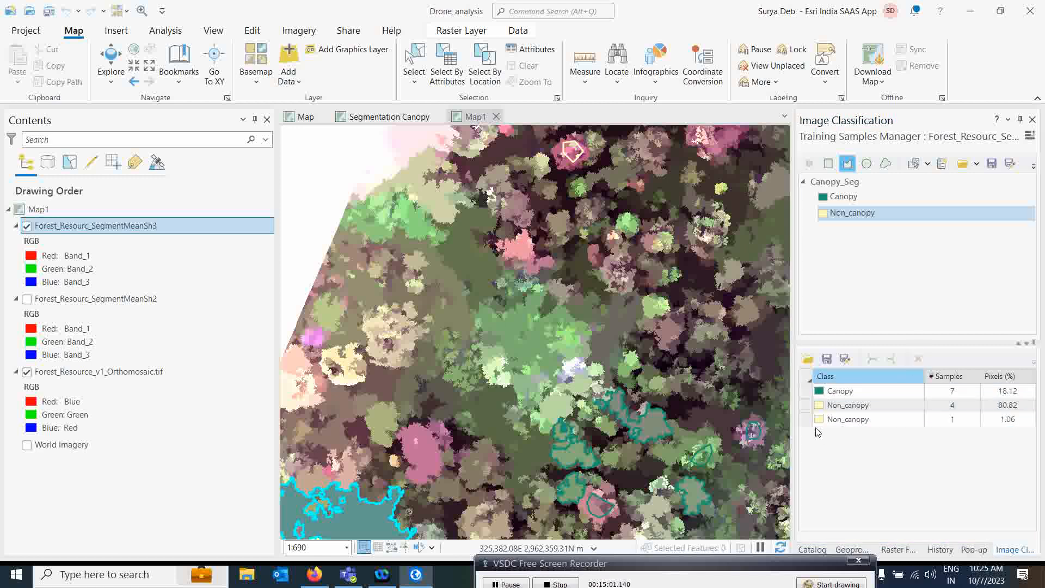
{"action": "left_click", "coordinate": [804, 419]}
{"action": "key", "text": "Delete"}
Review the collapsed Non_canopy and Canopy training sample entries by highlighting their samples on the map
{"action": "left_click", "coordinate": [864, 406]}
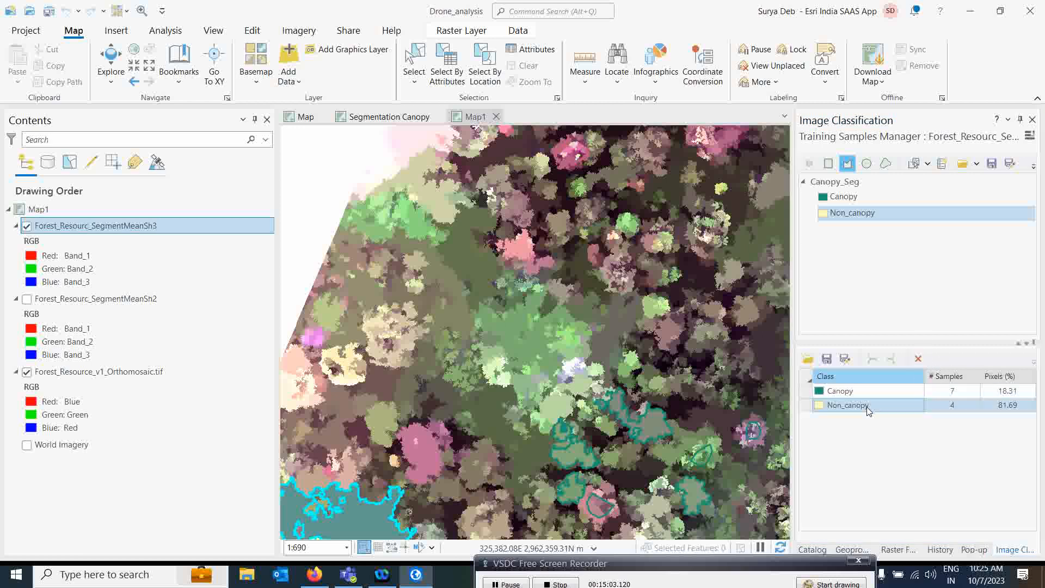
{"action": "left_click", "coordinate": [805, 405]}
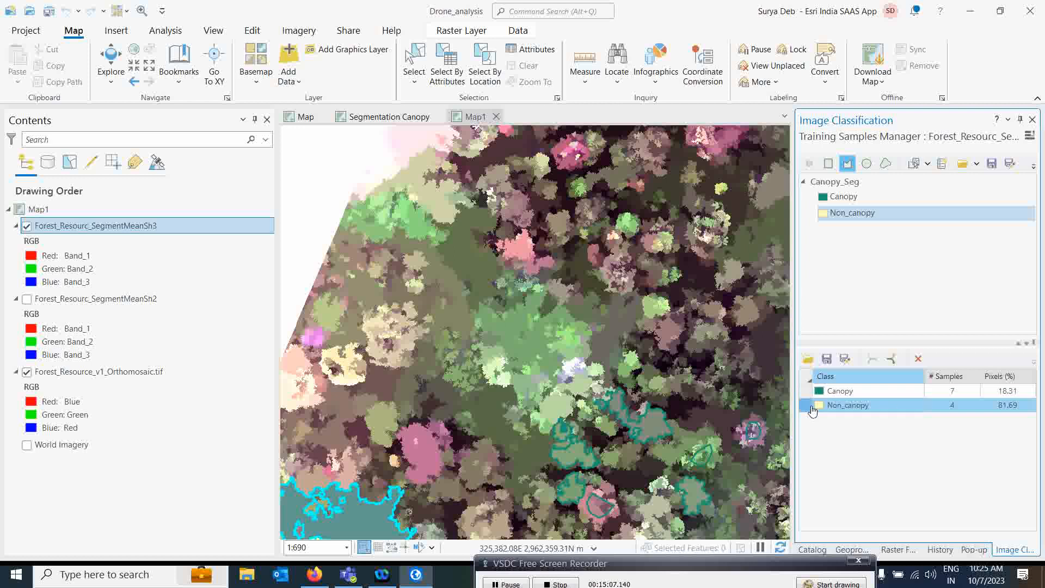
{"action": "left_click", "coordinate": [811, 393]}
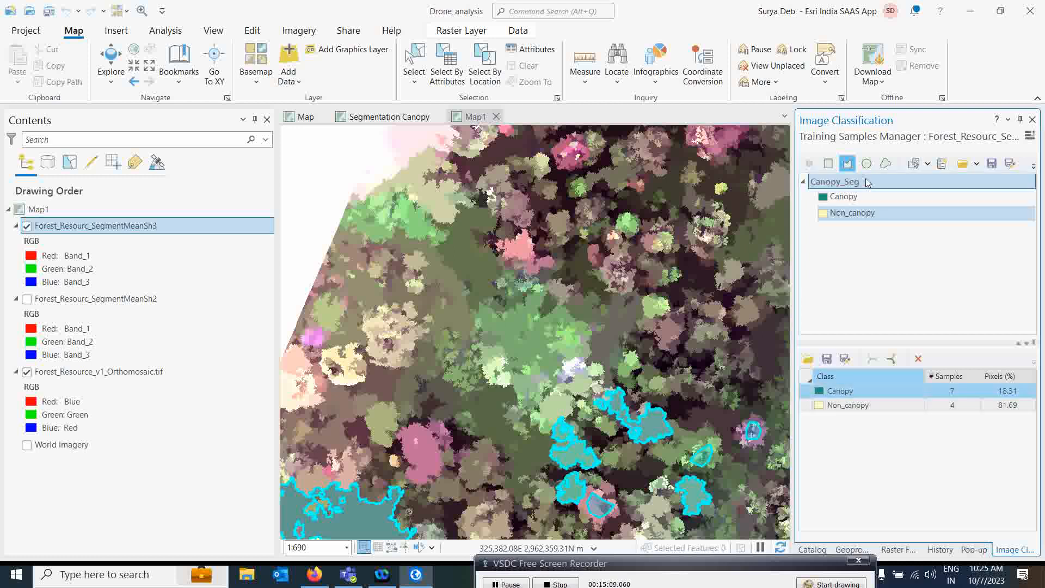
Pick six tree-crown segments as Canopy samples with the Segment Picker, three around the salmon-pink crown and three among the crowns farther southeast
{"action": "left_click", "coordinate": [822, 197]}
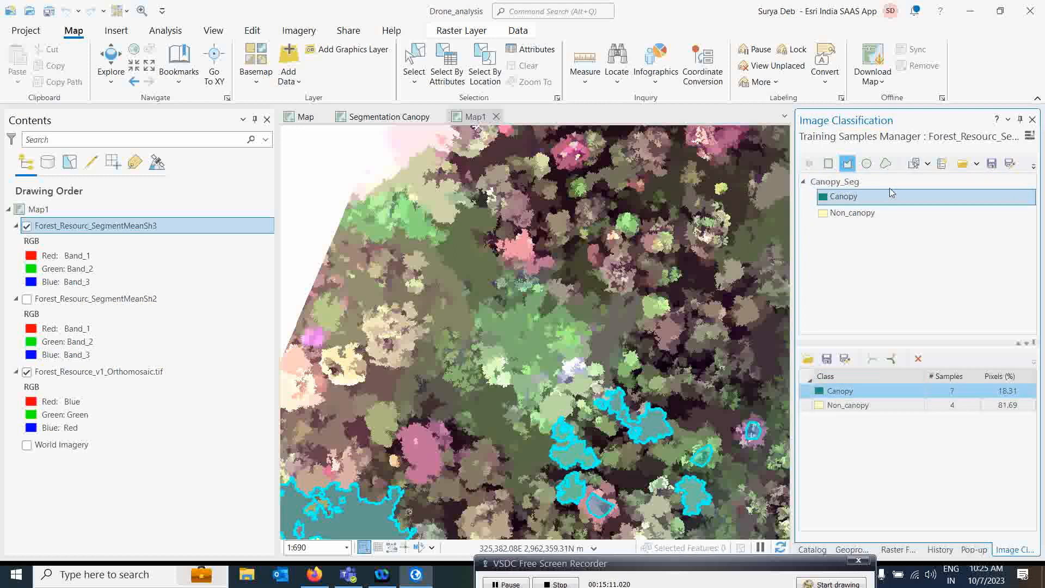
{"action": "left_click", "coordinate": [913, 164]}
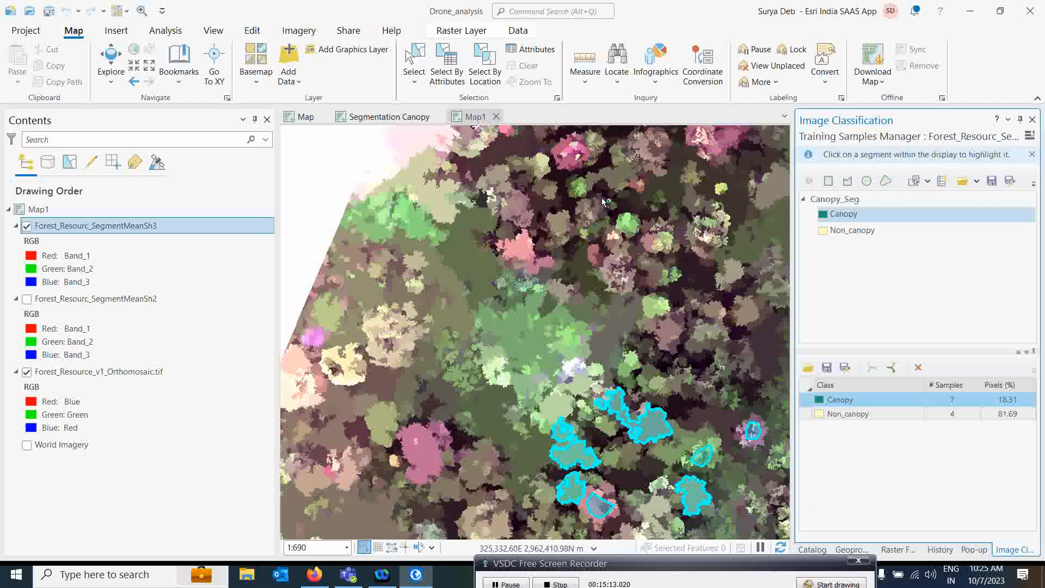
{"action": "left_click", "coordinate": [563, 224]}
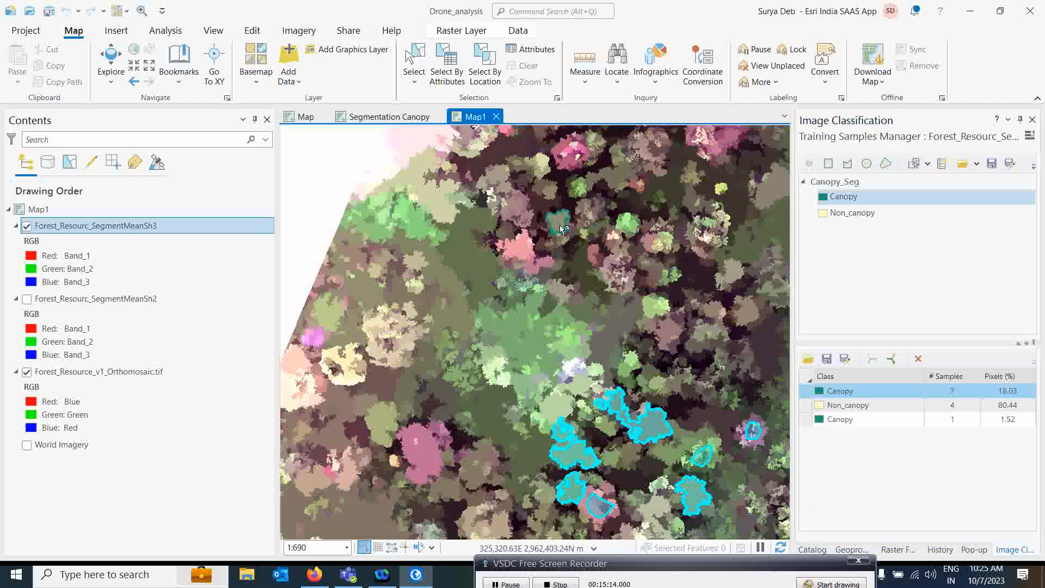
{"action": "left_click", "coordinate": [530, 252]}
{"action": "left_click", "coordinate": [517, 209]}
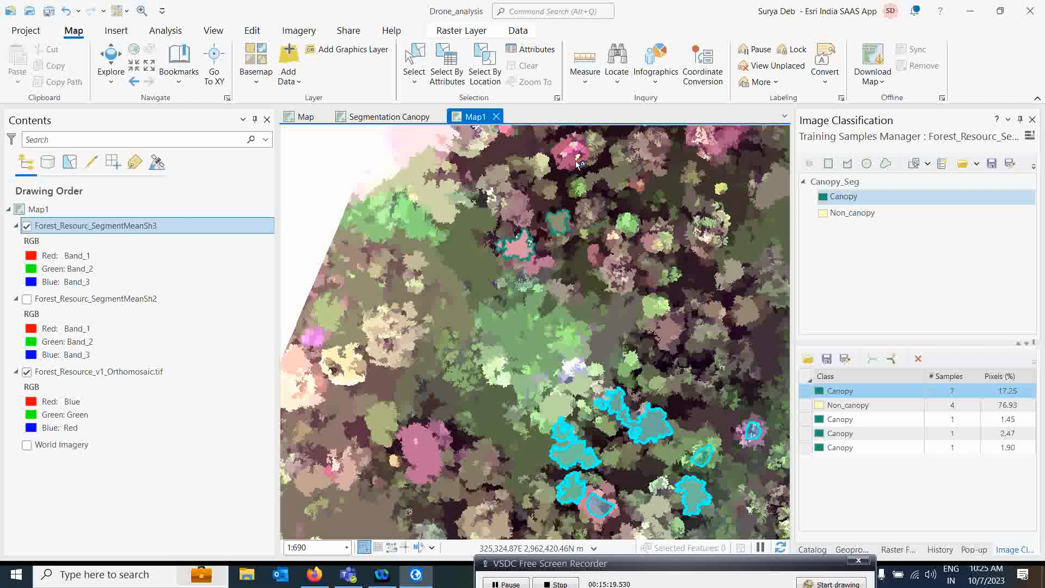
{"action": "left_click", "coordinate": [735, 275]}
{"action": "left_click", "coordinate": [655, 308]}
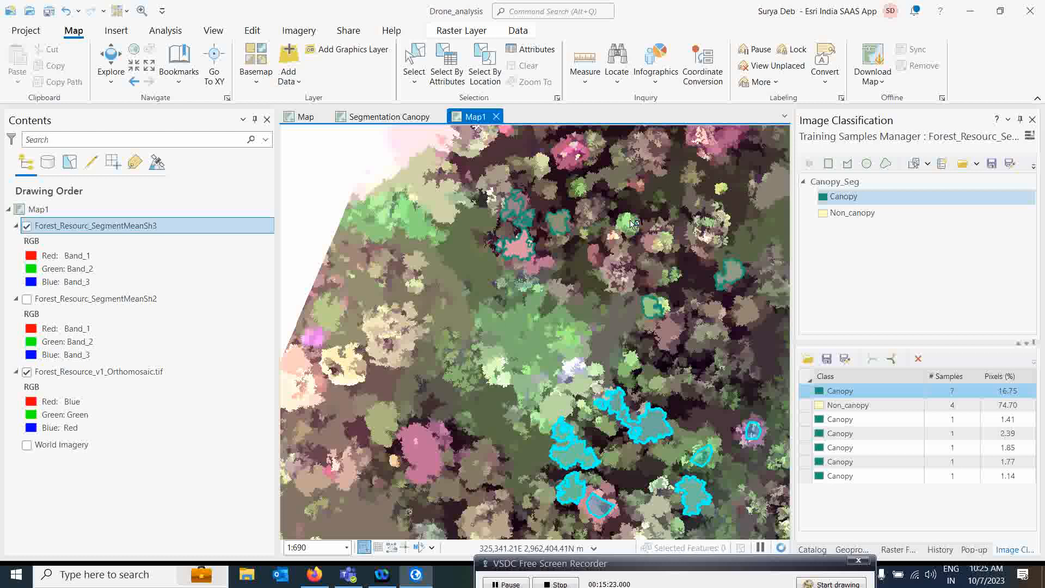
{"action": "left_click", "coordinate": [665, 328]}
Draw Canopy polygons in the bright green crown and the small crown north of the salmon-pink one, and check the orthomosaic beneath Forest_Resourc_SegmentMeanSh3
{"action": "left_click", "coordinate": [848, 164]}
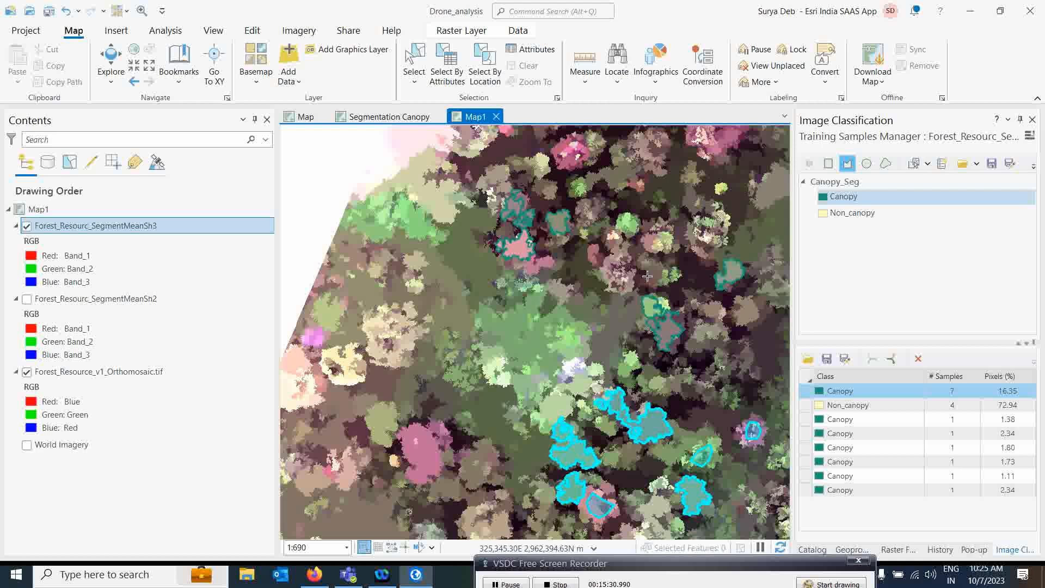
{"action": "left_click", "coordinate": [625, 218]}
{"action": "left_click", "coordinate": [631, 220]}
{"action": "double_click", "coordinate": [633, 230]}
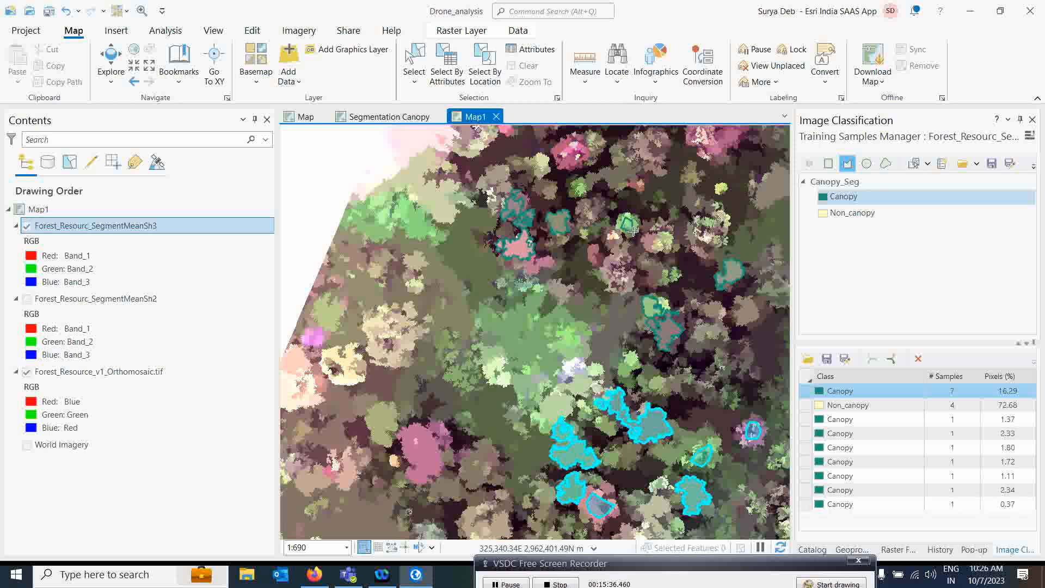
{"action": "left_click", "coordinate": [501, 190]}
{"action": "double_click", "coordinate": [496, 194]}
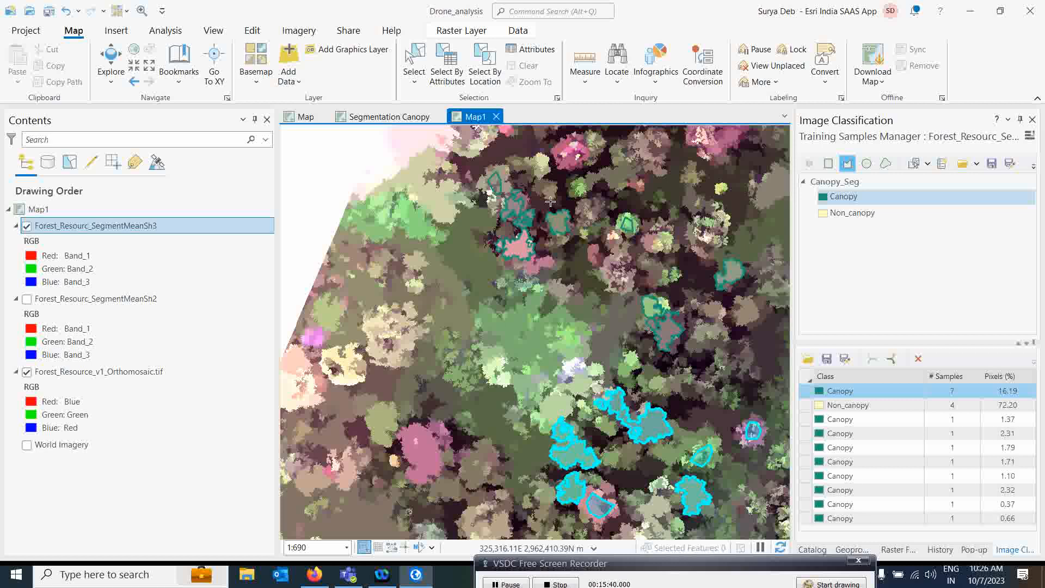
{"action": "left_click", "coordinate": [25, 226]}
{"action": "left_click", "coordinate": [26, 226]}
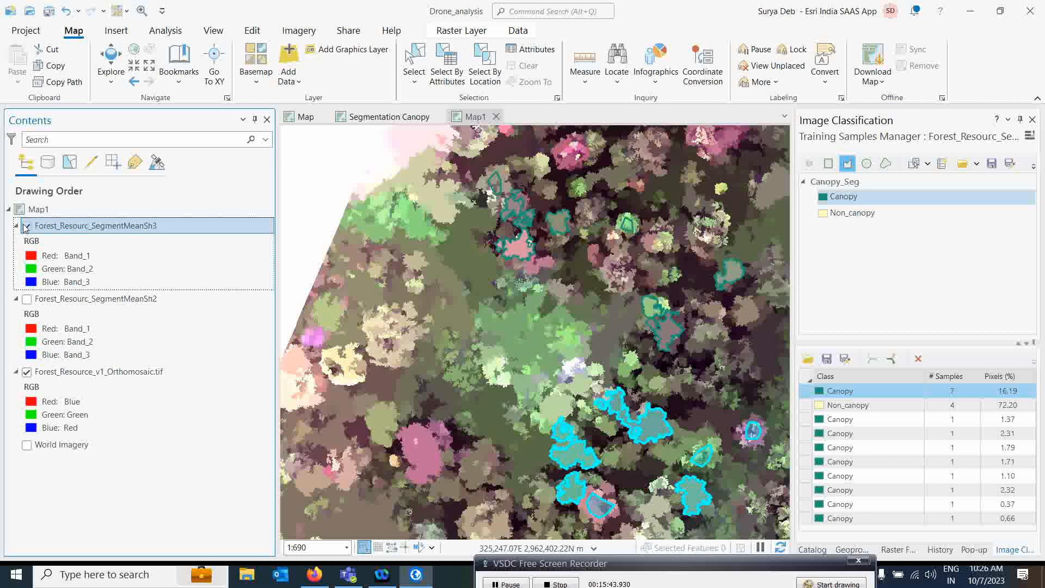
Collapse the eight single Canopy samples together with the existing Canopy entry into one training class
{"action": "left_click", "coordinate": [804, 423], "text": "ctrl"}
{"action": "left_click", "coordinate": [803, 436], "text": "ctrl"}
{"action": "left_click", "coordinate": [804, 448], "text": "ctrl"}
{"action": "left_click", "coordinate": [804, 463], "text": "ctrl"}
{"action": "left_click", "coordinate": [804, 477], "text": "ctrl"}
{"action": "left_click", "coordinate": [804, 491], "text": "ctrl"}
{"action": "left_click", "coordinate": [804, 505], "text": "ctrl"}
{"action": "left_click", "coordinate": [804, 519], "text": "ctrl"}
{"action": "left_click", "coordinate": [873, 362]}
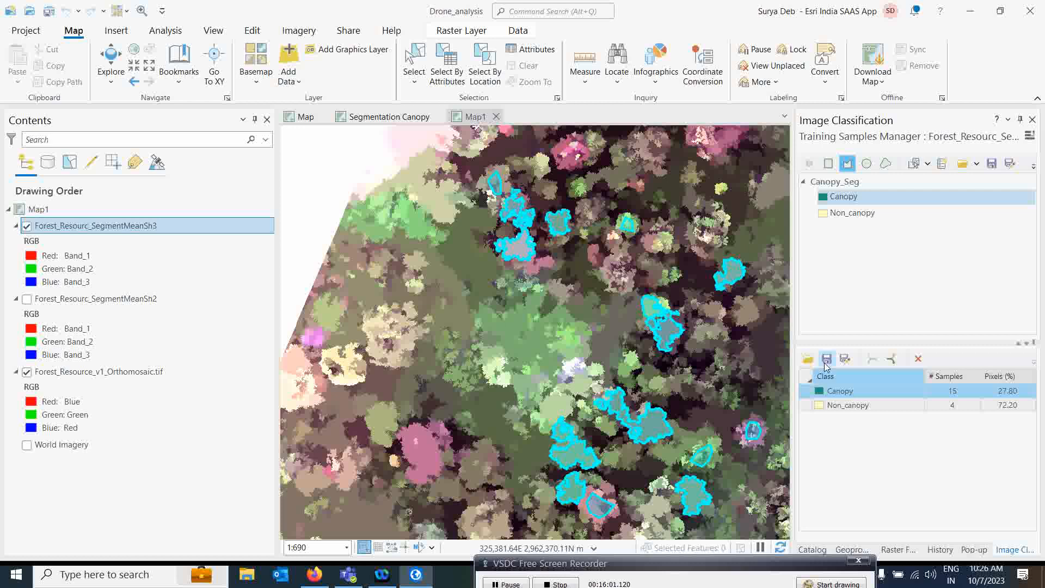
Save the current training samples as 2FinaltreeCanapySample.shp in the image analyst test folder
{"action": "left_click", "coordinate": [827, 360]}
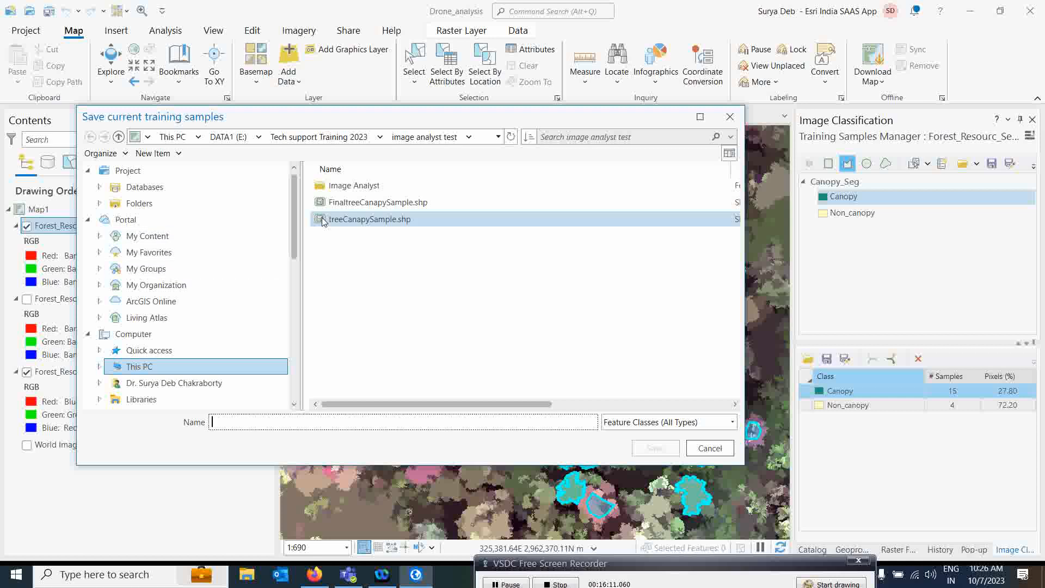
{"action": "left_click", "coordinate": [330, 206]}
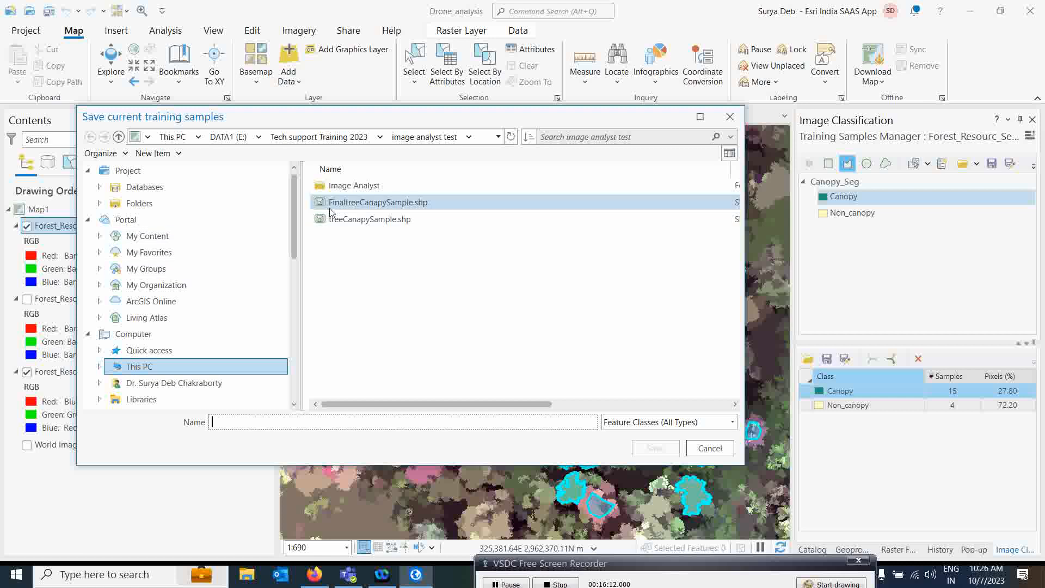
{"action": "left_click", "coordinate": [213, 422]}
{"action": "type", "text": "2"}
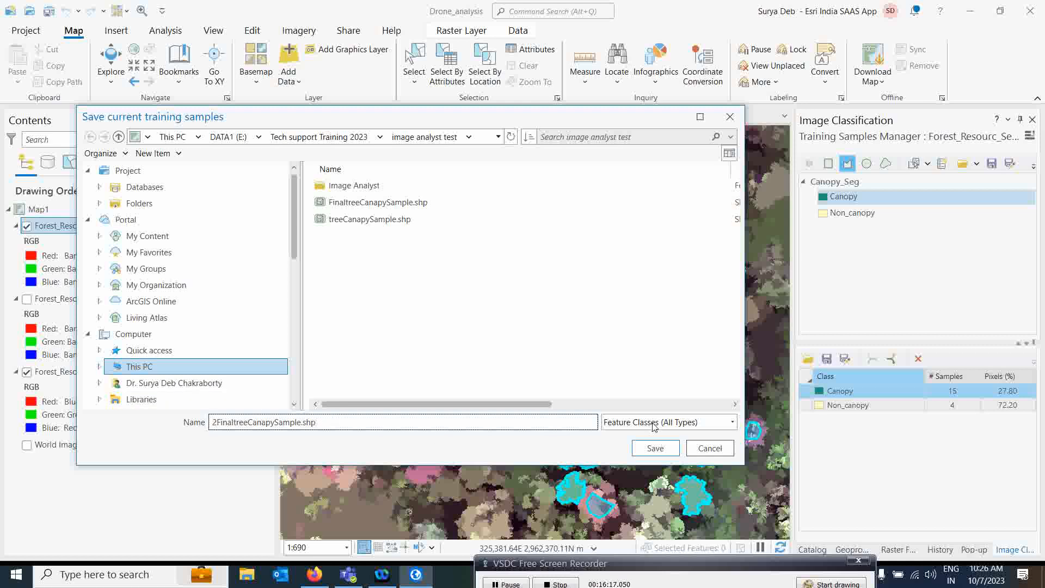
{"action": "left_click", "coordinate": [655, 448]}
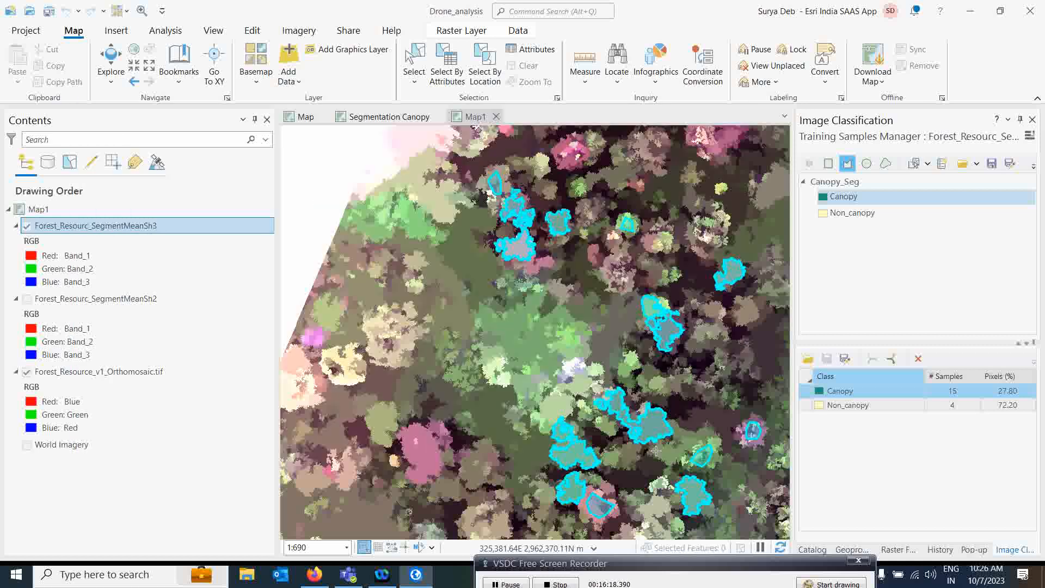
{"action": "left_click", "coordinate": [845, 361]}
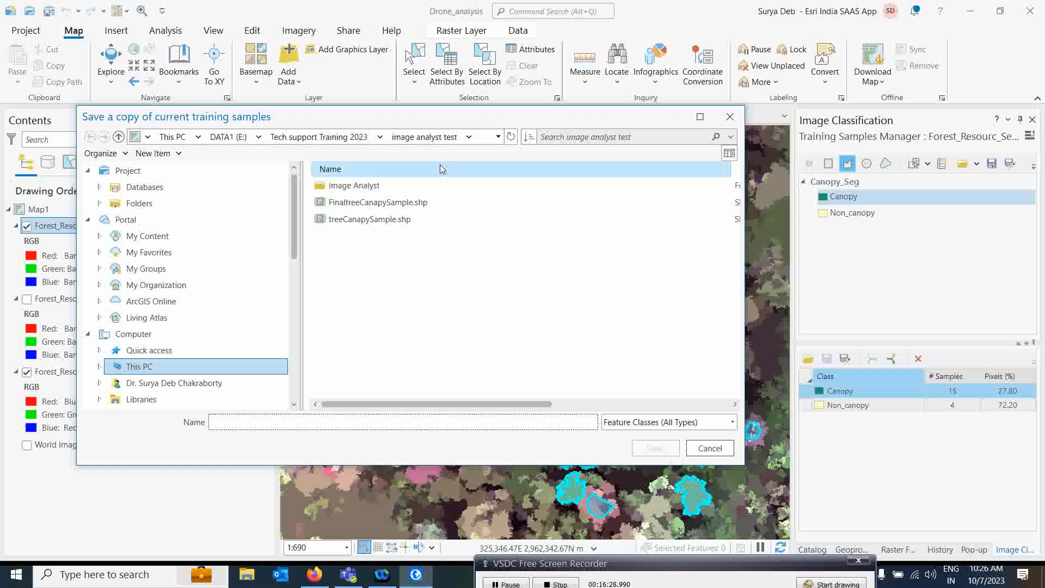
{"action": "left_click", "coordinate": [730, 118]}
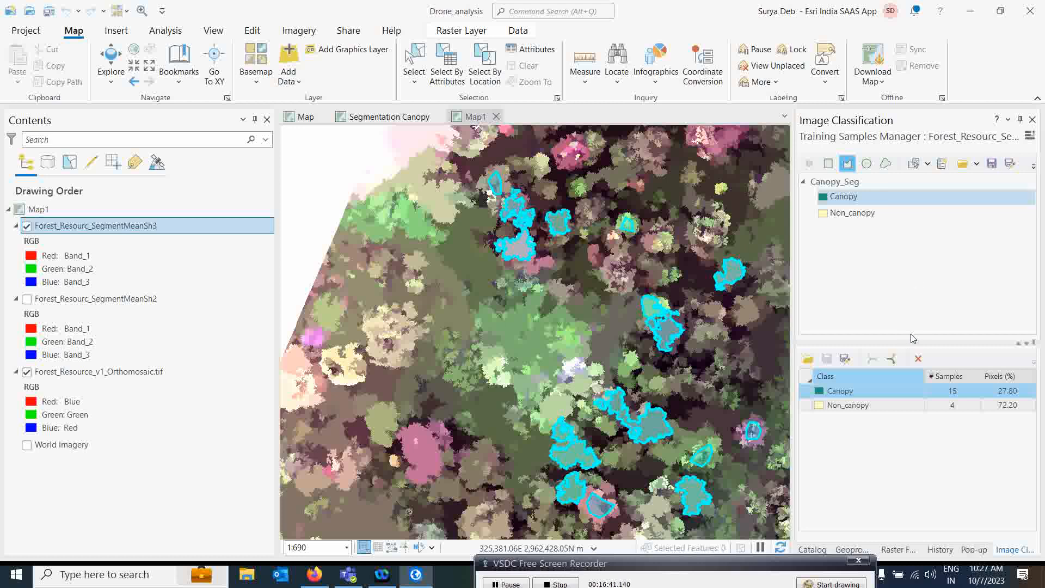
Save the Canopy_Seg classification schema to E:\Tech support Training 2023\image analyst test
{"action": "left_click", "coordinate": [992, 164]}
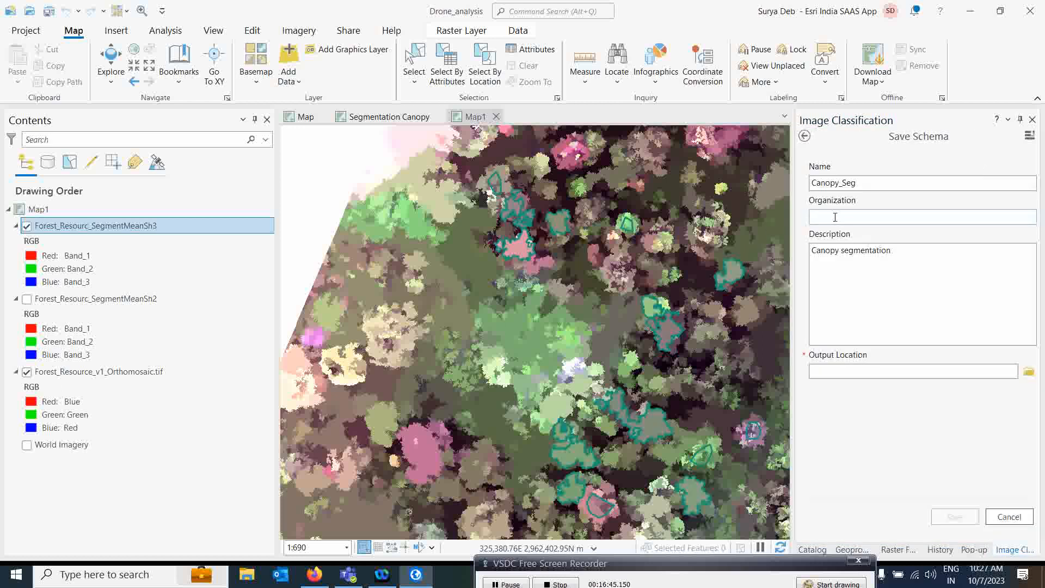
{"action": "left_click", "coordinate": [1029, 373]}
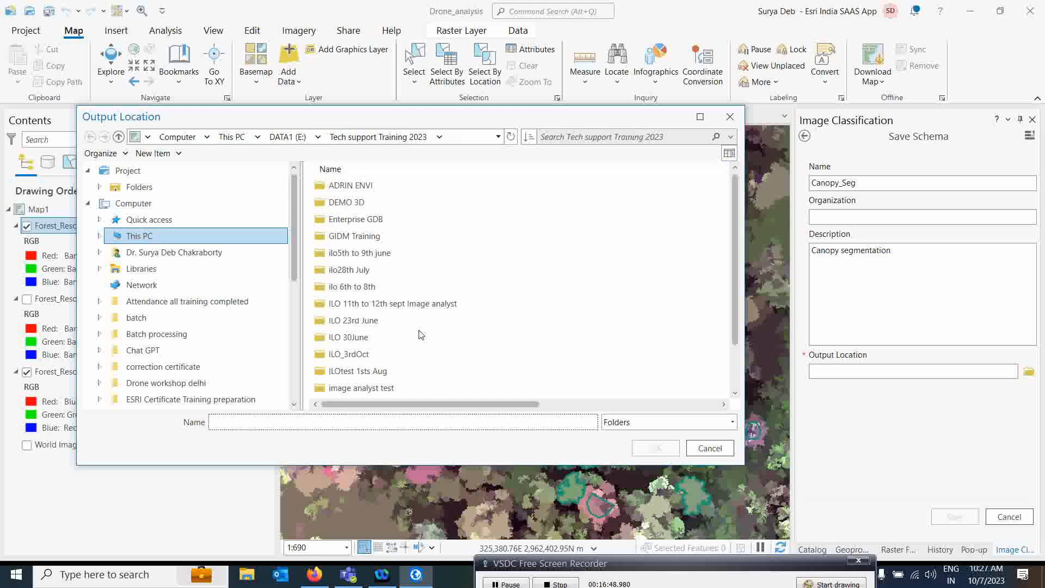
{"action": "scroll", "coordinate": [417, 354], "scroll_direction": "down", "scroll_amount": 1}
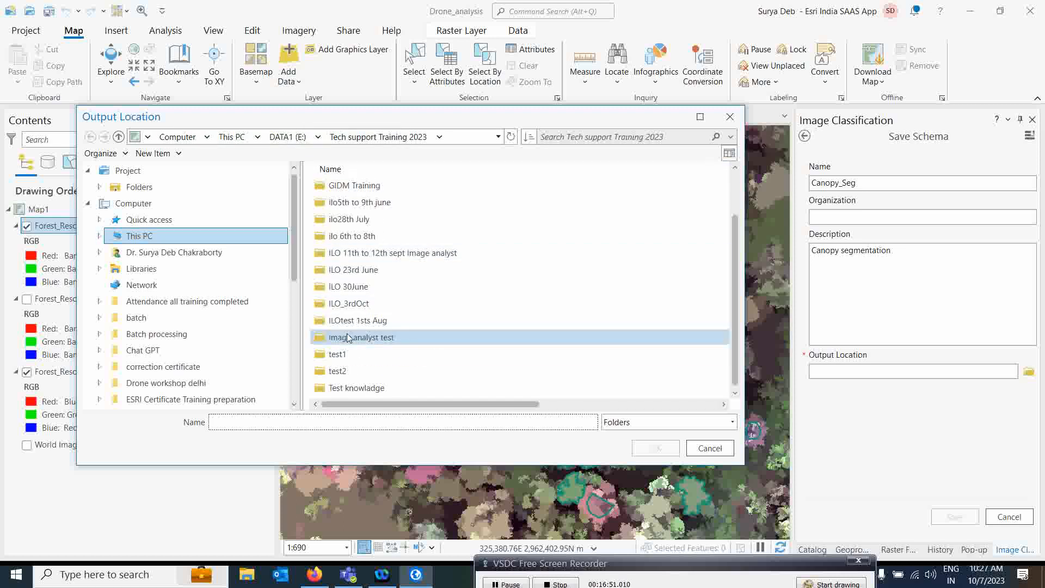
{"action": "left_click", "coordinate": [401, 338]}
{"action": "left_click", "coordinate": [655, 448]}
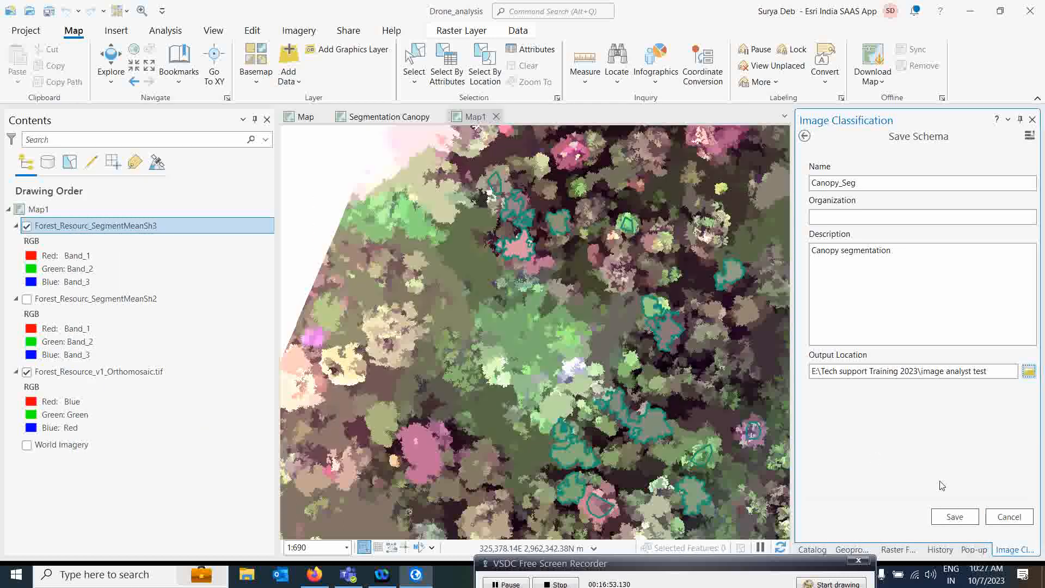
{"action": "left_click", "coordinate": [954, 516]}
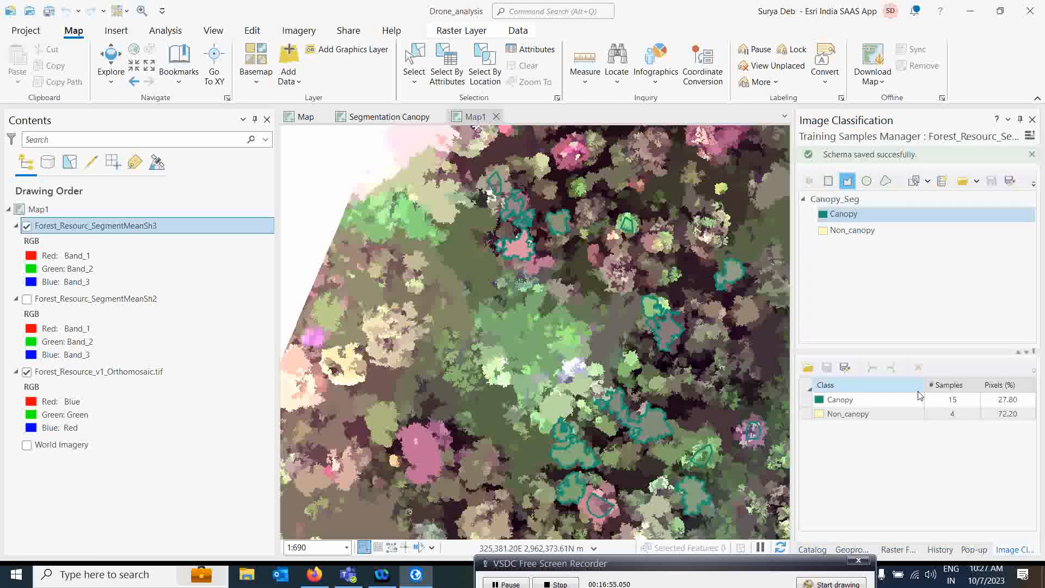
Refresh the image analyst test folder listing to check for the saved training sample shapefile, without saving a copy
{"action": "left_click", "coordinate": [851, 402]}
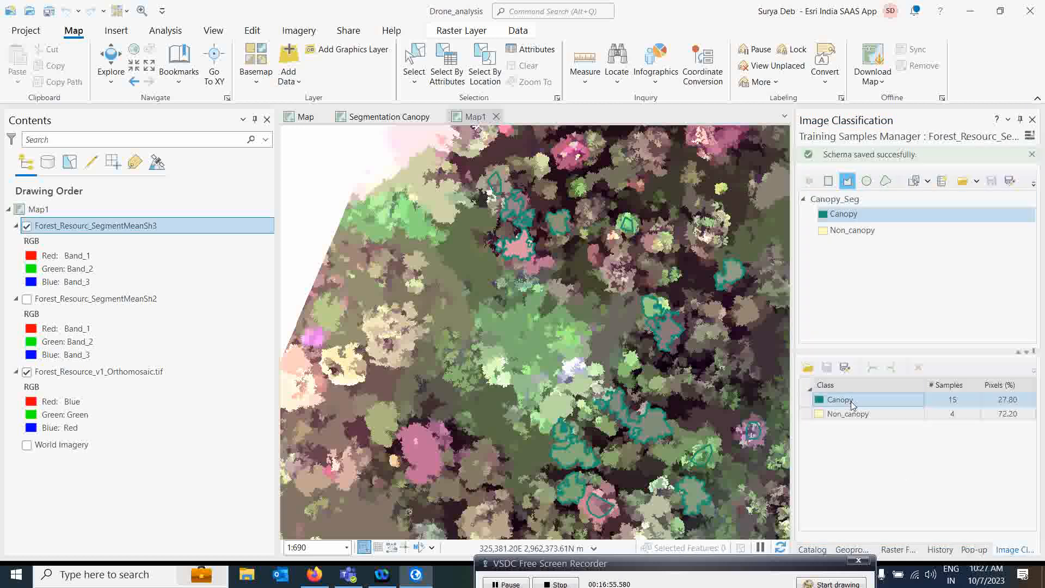
{"action": "left_click", "coordinate": [844, 368]}
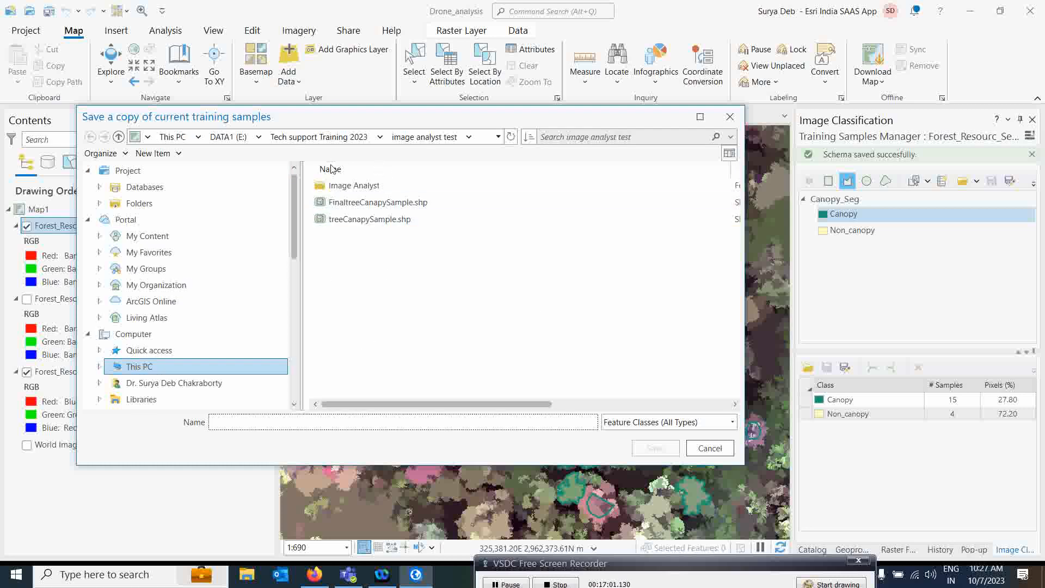
{"action": "left_click", "coordinate": [511, 138]}
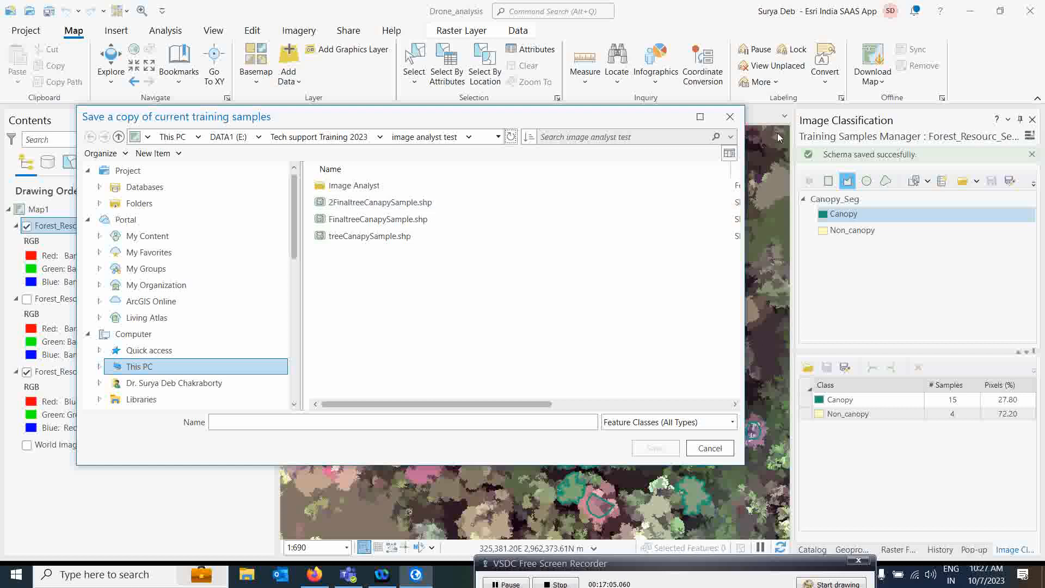
{"action": "left_click", "coordinate": [731, 117]}
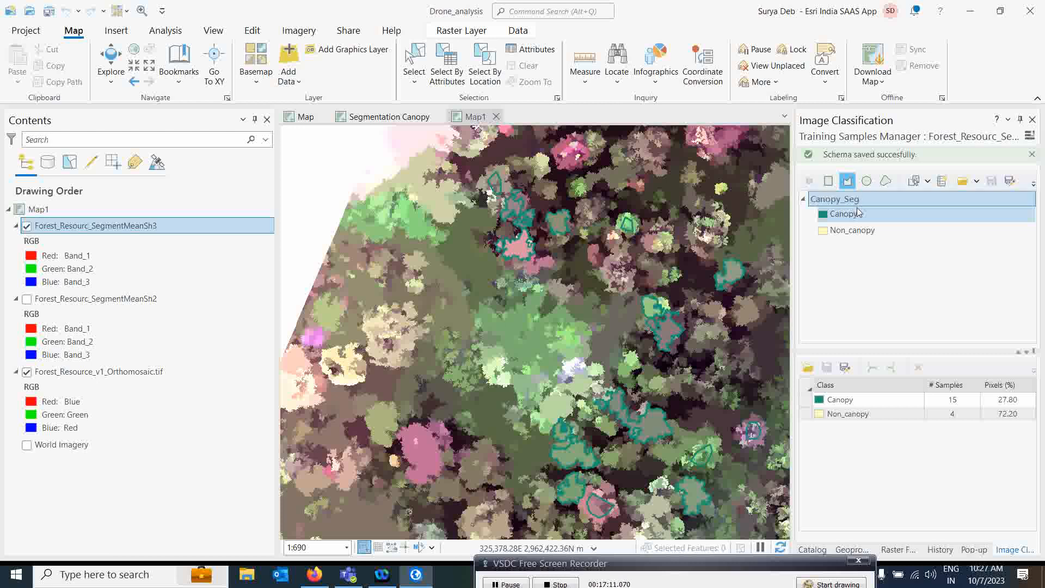
Open the Spatial Analyst Train Support Vector Machine Classifier tool and set its input raster to Forest_Resourc_SegmentMeanSh3
{"action": "left_click", "coordinate": [851, 549]}
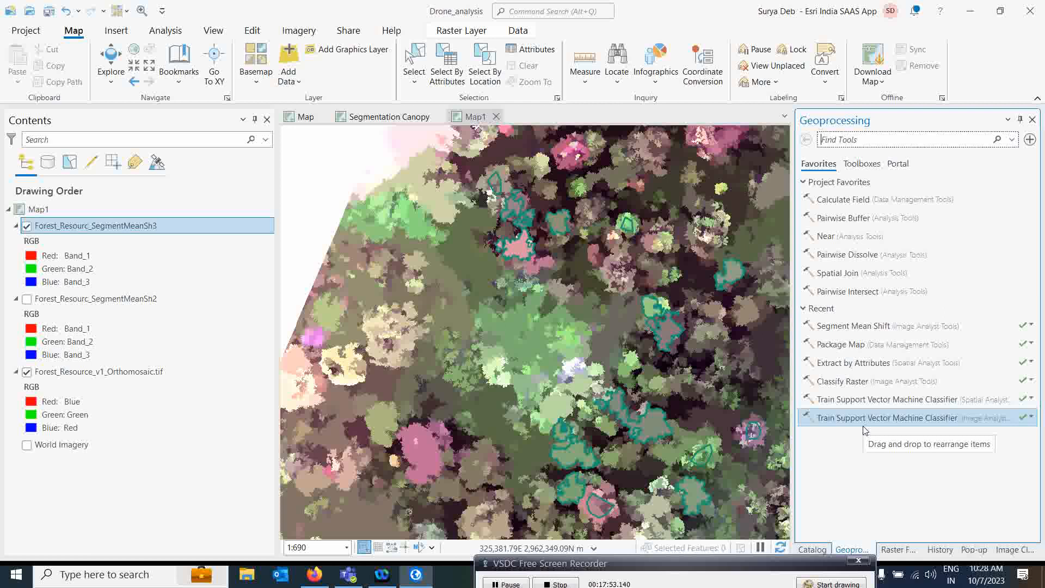
{"action": "left_click", "coordinate": [887, 401]}
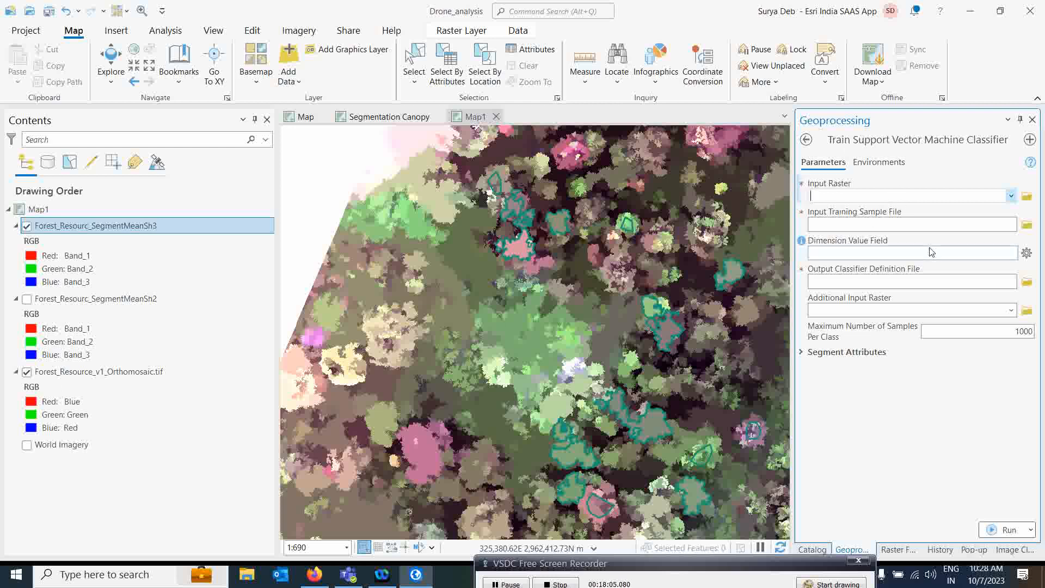
{"action": "left_click", "coordinate": [825, 194]}
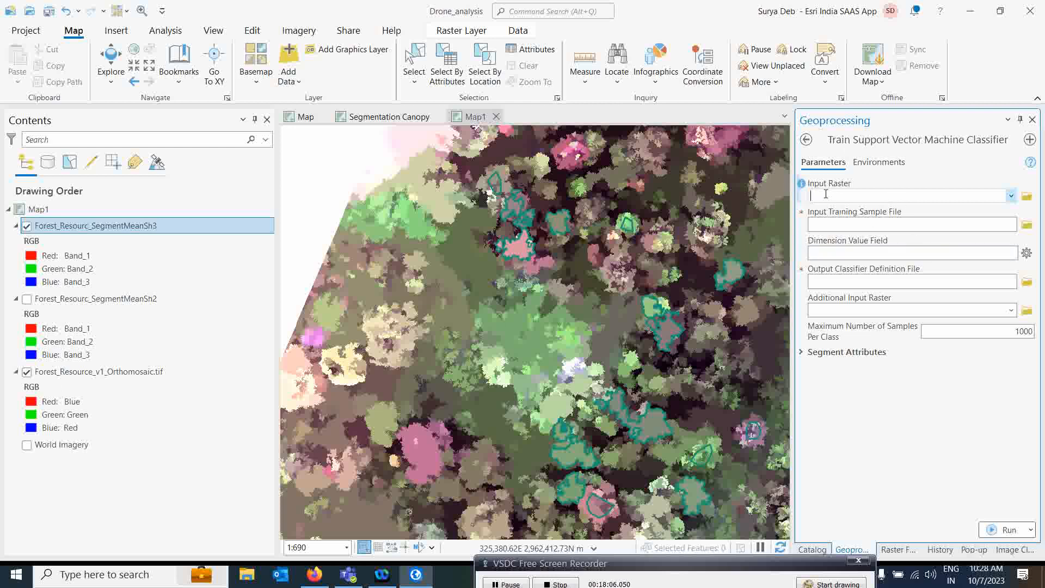
{"action": "left_click", "coordinate": [1010, 198]}
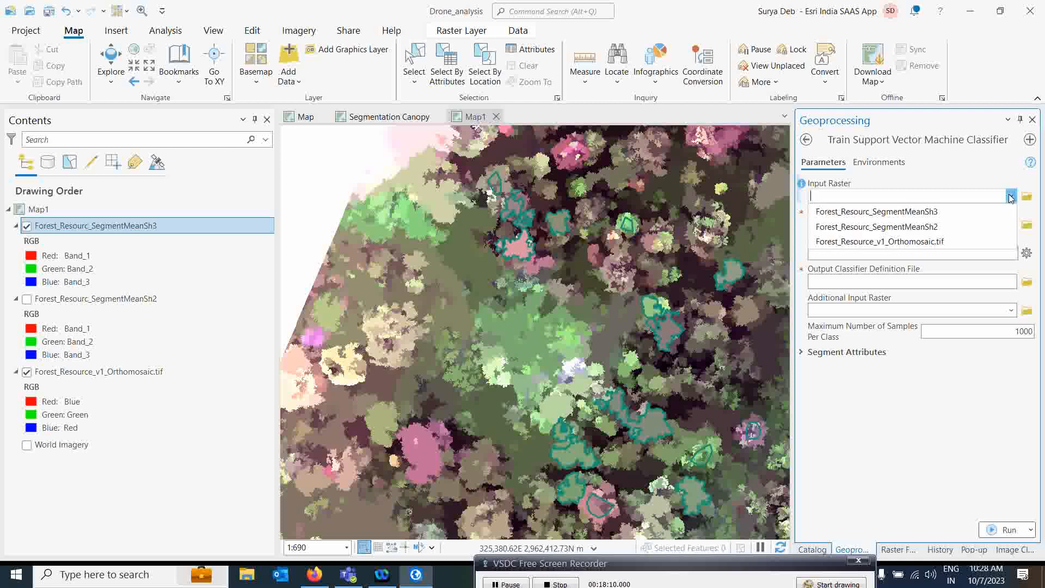
{"action": "left_click", "coordinate": [893, 213]}
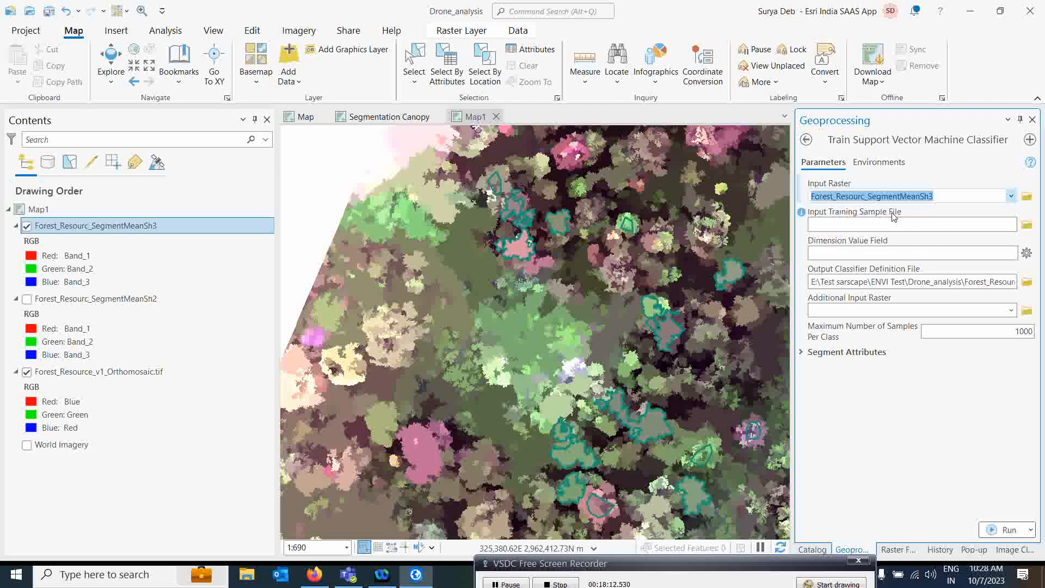
Set the input training sample file to 2FinaltreeCanapySample.shp from the Tech support Training 2023\image analyst test folder on drive E
{"action": "left_click", "coordinate": [1025, 225]}
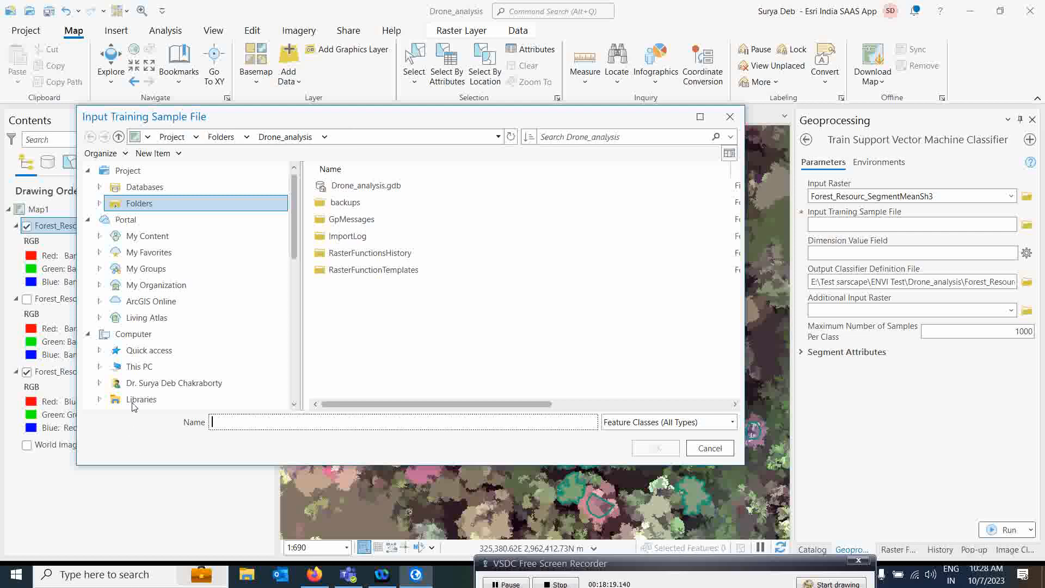
{"action": "left_click", "coordinate": [137, 366]}
{"action": "double_click", "coordinate": [343, 337]}
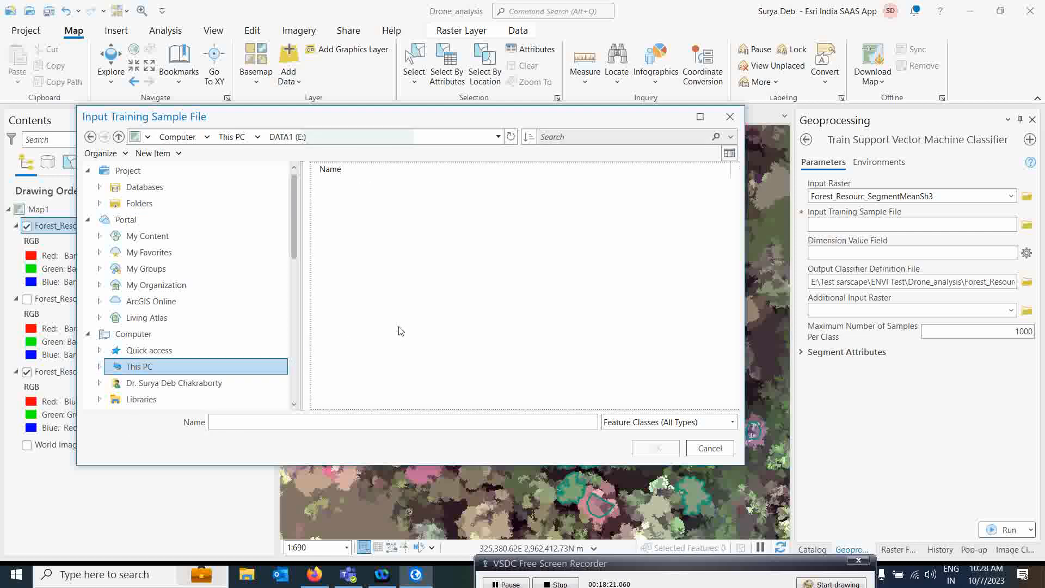
{"action": "scroll", "coordinate": [401, 361], "scroll_direction": "down", "scroll_amount": 3}
{"action": "double_click", "coordinate": [392, 372]}
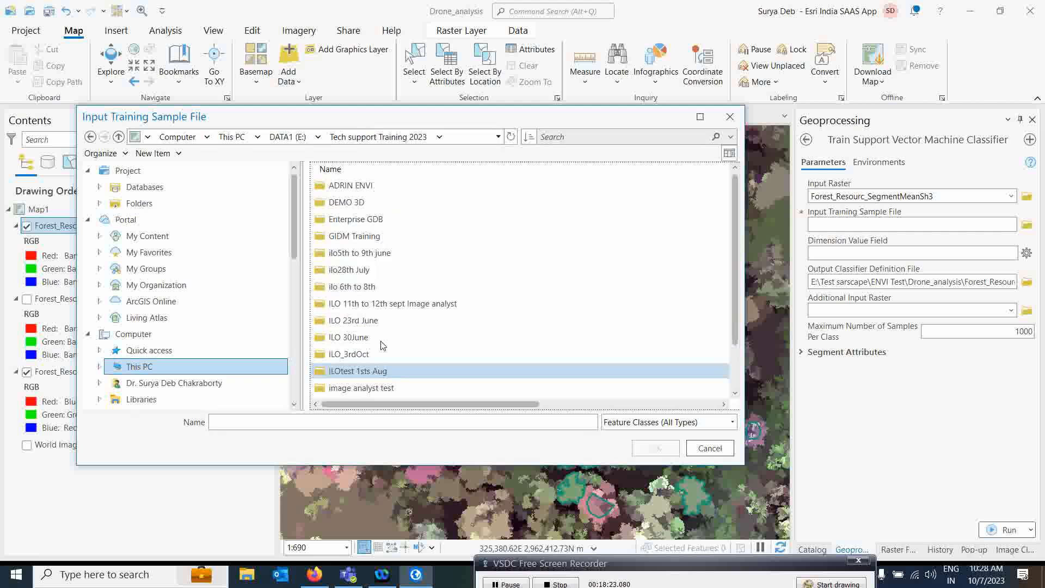
{"action": "scroll", "coordinate": [384, 330], "scroll_direction": "down", "scroll_amount": 1}
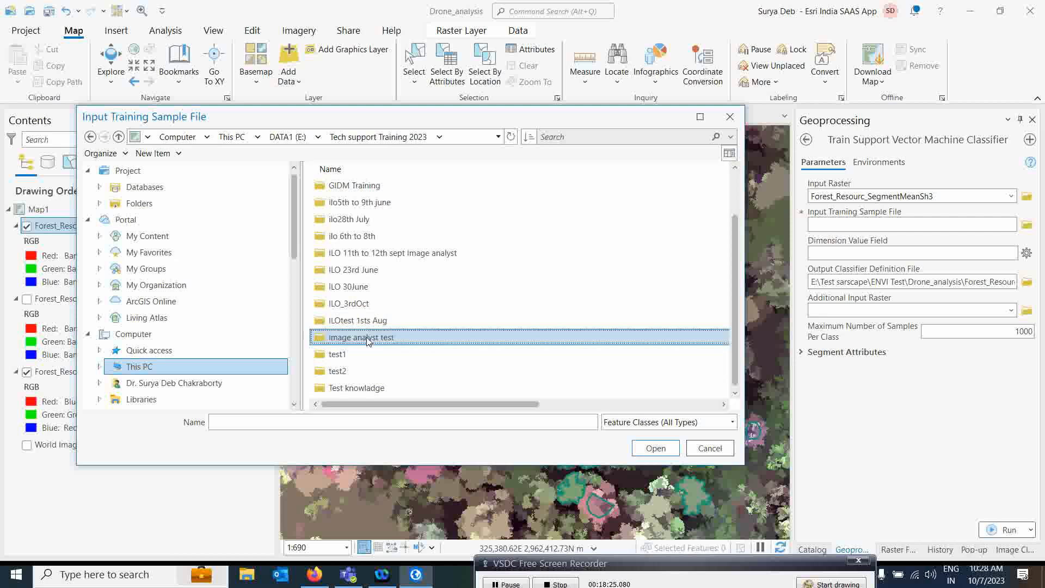
{"action": "double_click", "coordinate": [356, 337]}
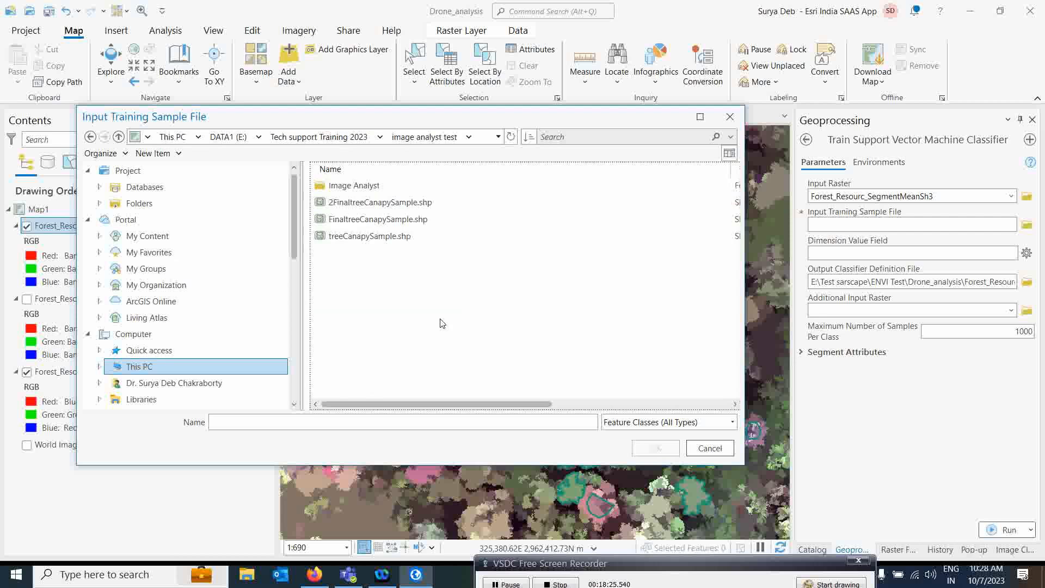
{"action": "left_click", "coordinate": [368, 205]}
{"action": "left_click", "coordinate": [658, 448]}
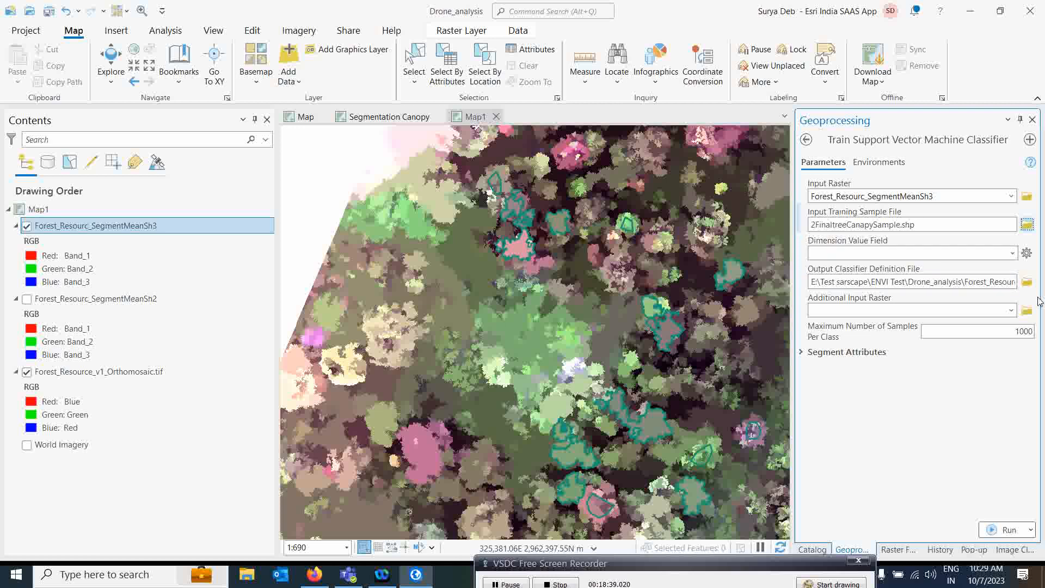
Check the full path and file name of the output classifier definition file
{"action": "left_click", "coordinate": [981, 283]}
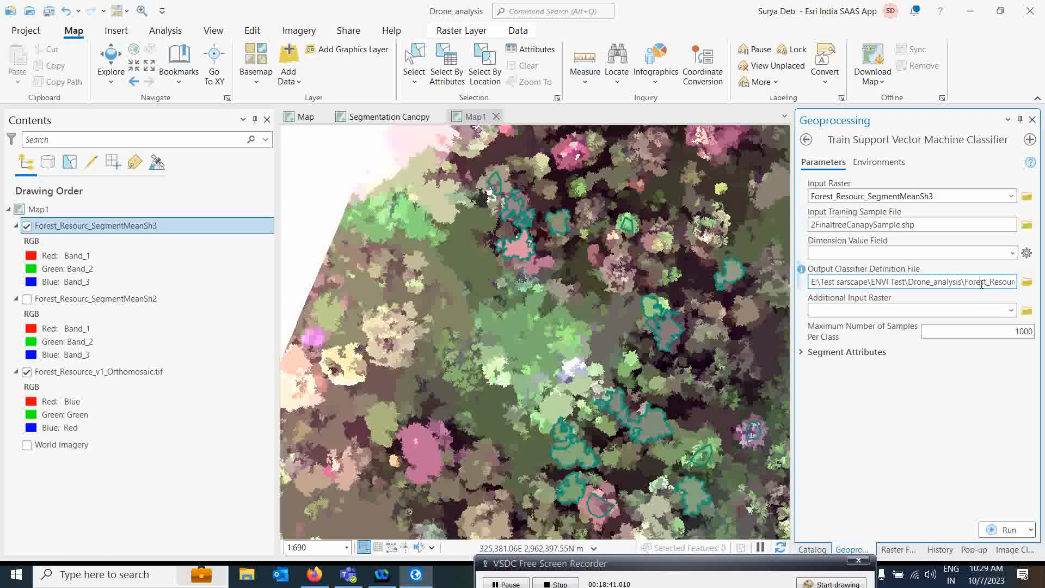
{"action": "left_click_drag", "start_coordinate": [967, 282], "coordinate": [1000, 292]}
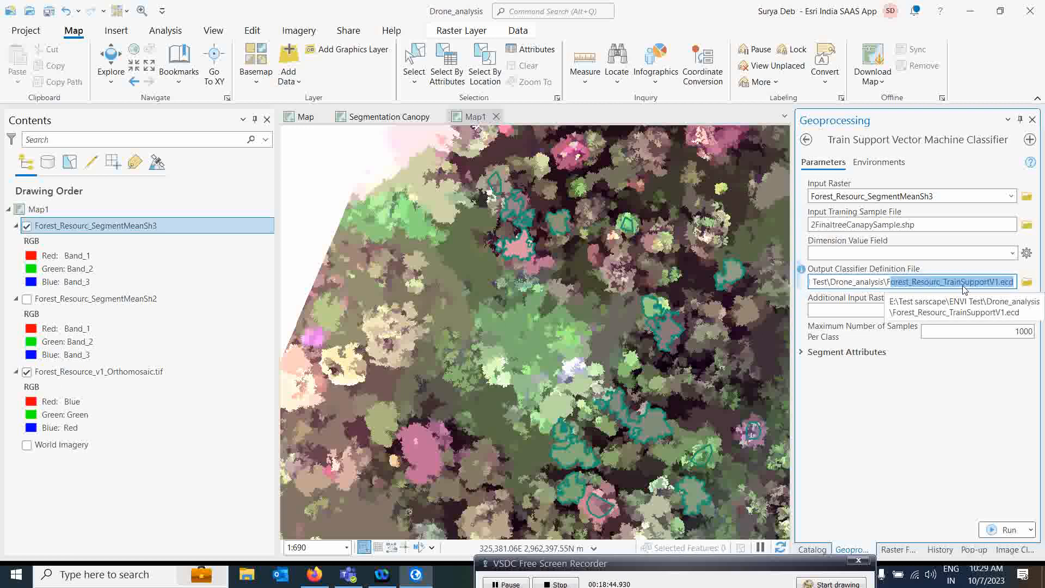
{"action": "left_click", "coordinate": [953, 286]}
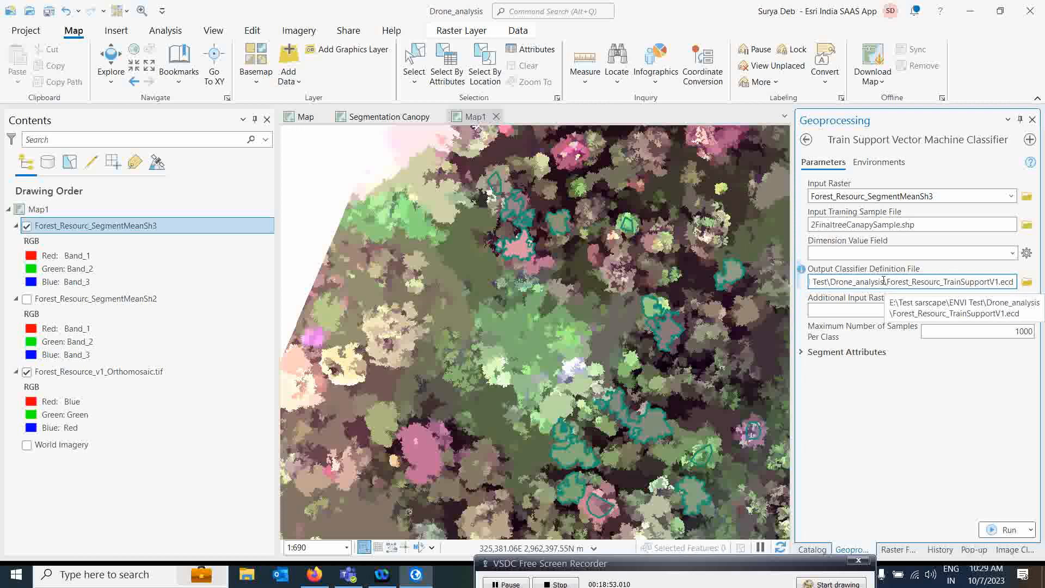
{"action": "left_click_drag", "start_coordinate": [814, 281], "coordinate": [1030, 290]}
{"action": "left_click", "coordinate": [931, 282]}
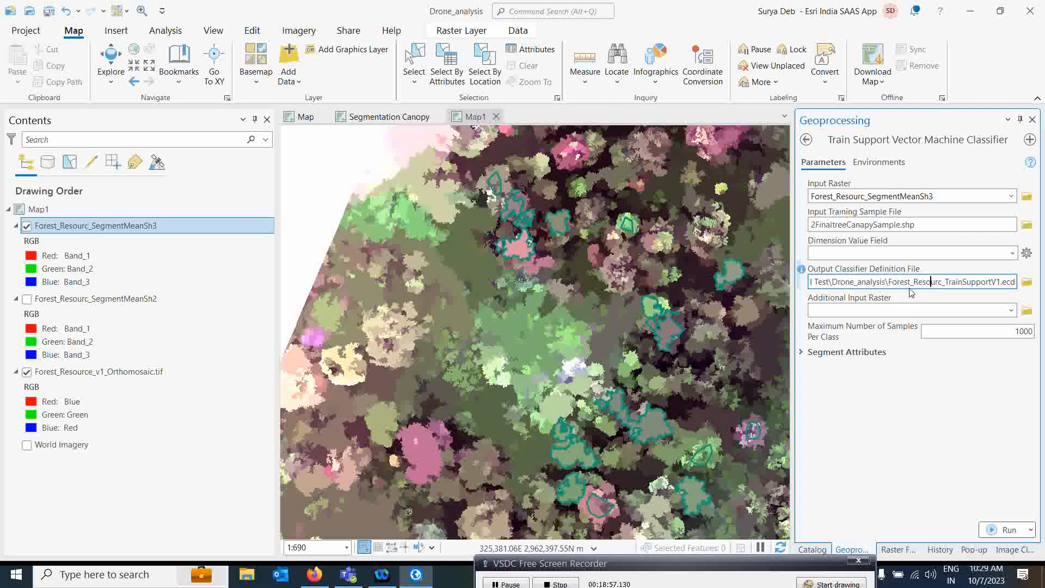
{"action": "left_click_drag", "start_coordinate": [889, 282], "coordinate": [1016, 283]}
{"action": "right_click", "coordinate": [858, 283]}
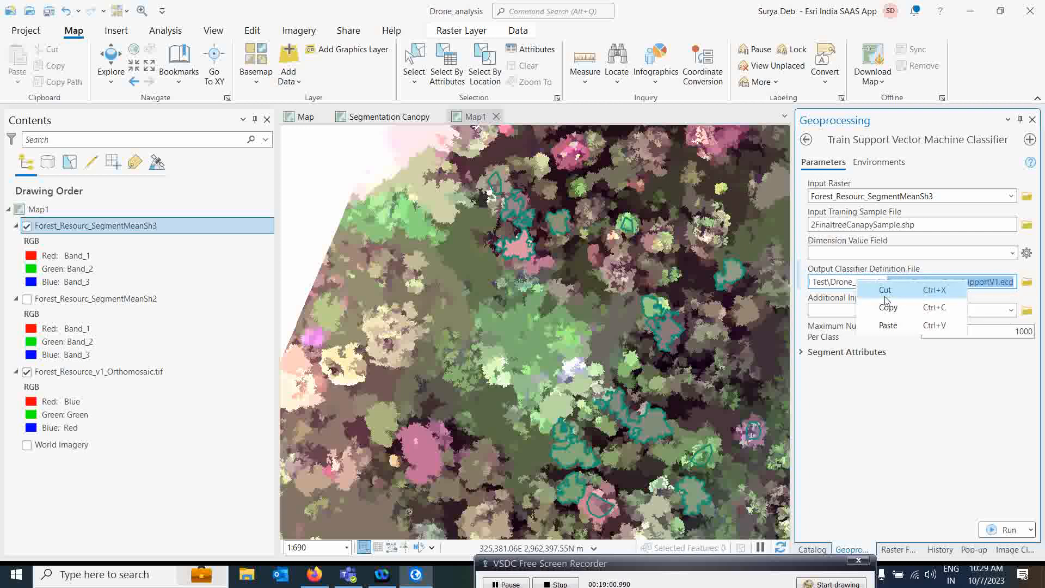
{"action": "left_click", "coordinate": [888, 307]}
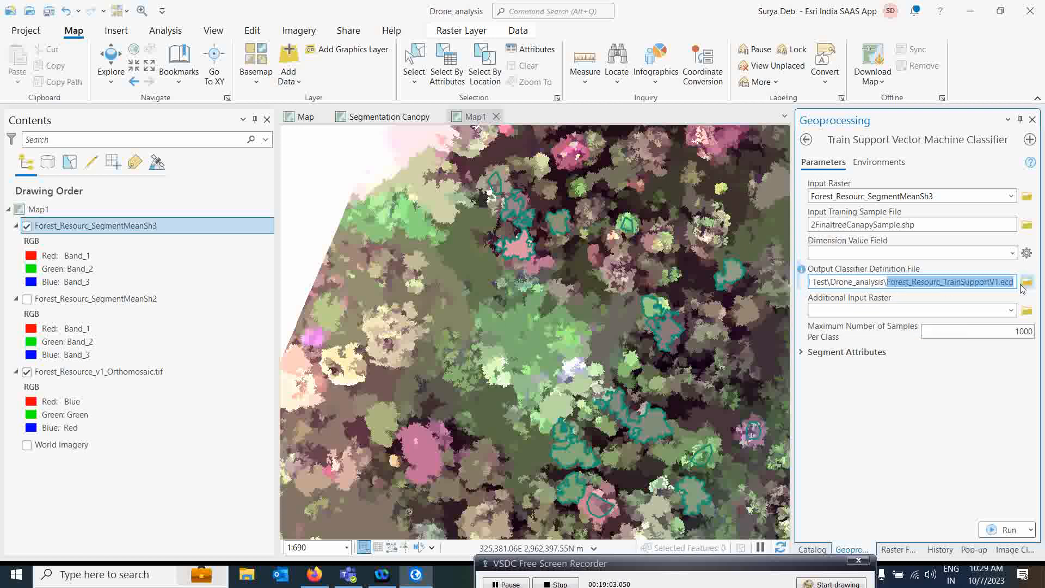
{"action": "left_click", "coordinate": [958, 281]}
{"action": "left_click_drag", "start_coordinate": [922, 282], "coordinate": [803, 282]}
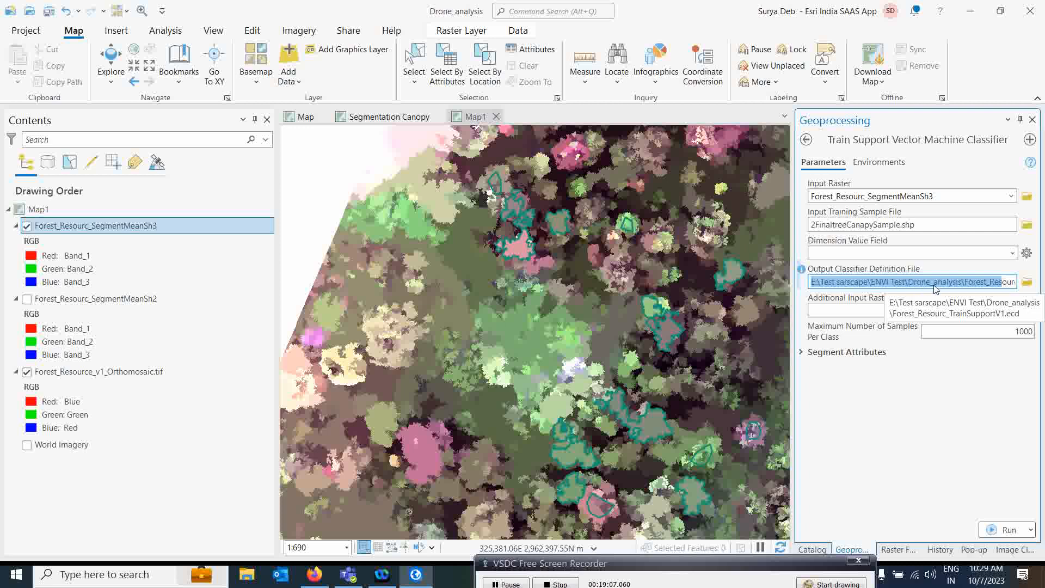
{"action": "left_click", "coordinate": [1026, 284]}
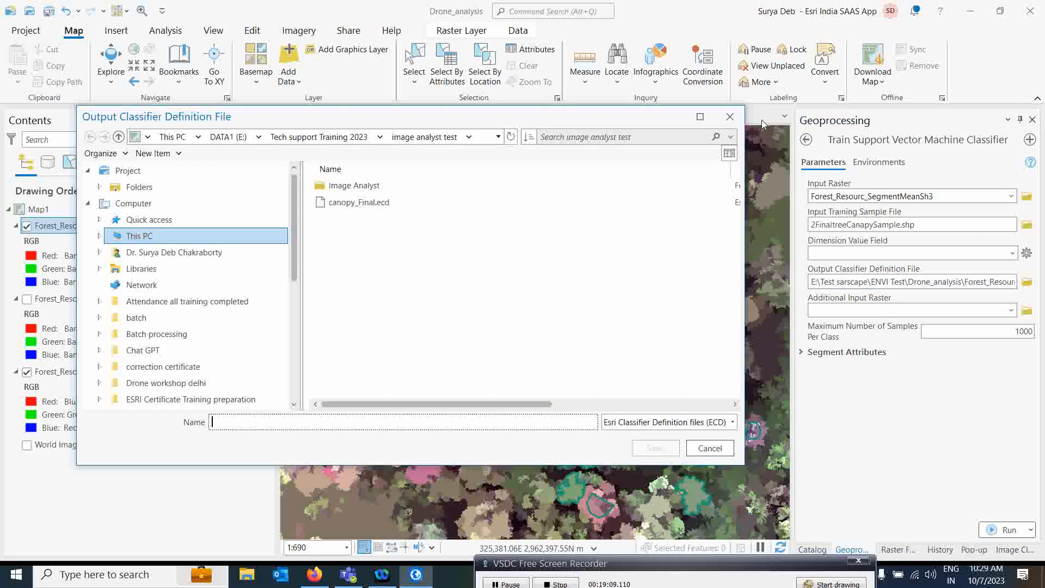
{"action": "left_click", "coordinate": [729, 116]}
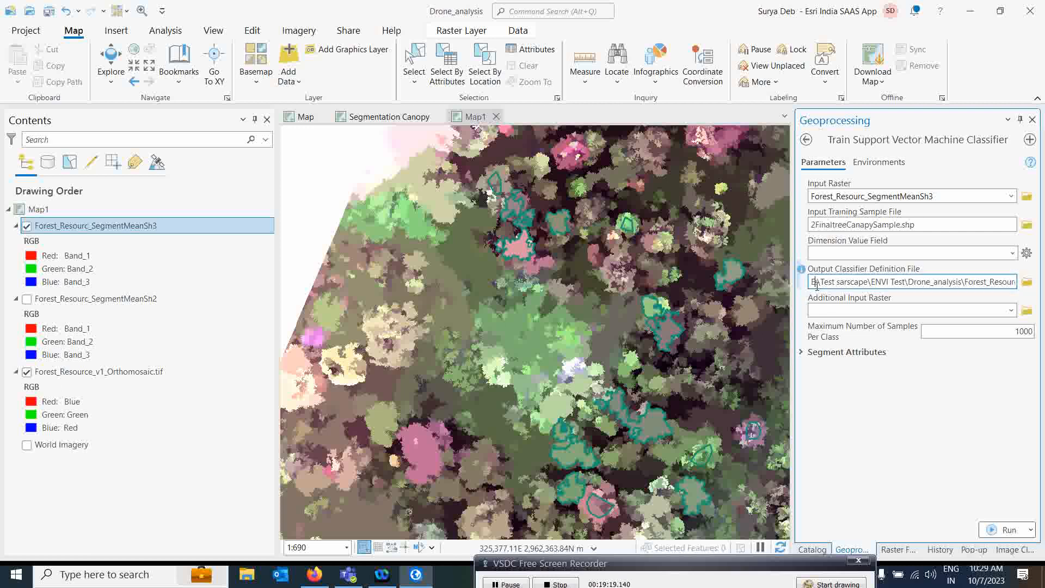
Switch to Notepad and paste in the output classifier definition path E:\Test sarscape\ENVI Test\Drone_analysis\Forest_Resourc_TrainSupportV1.ecd, copied from the tool
{"action": "left_click", "coordinate": [50, 582]}
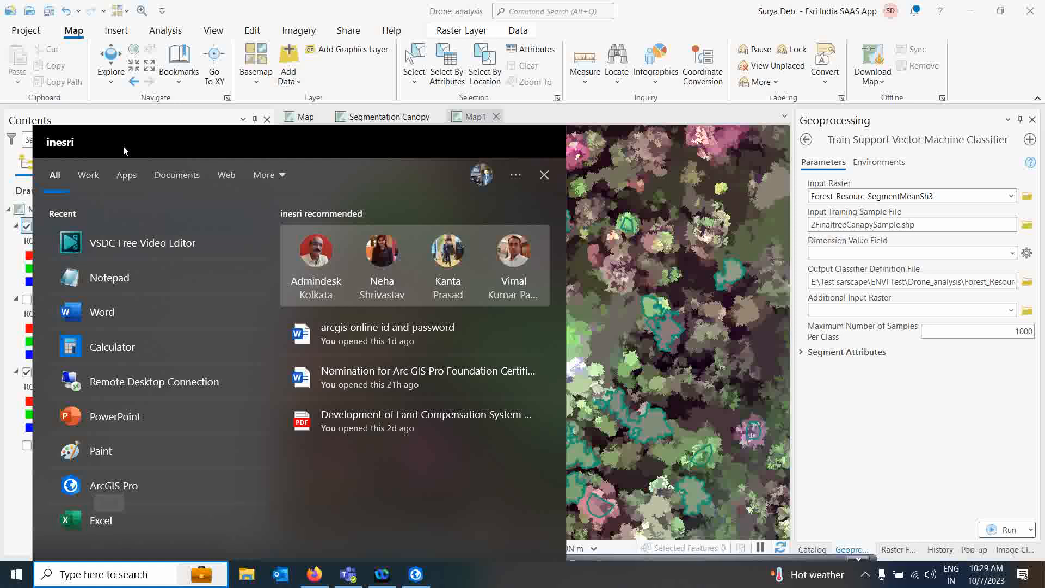
{"action": "left_click", "coordinate": [98, 288]}
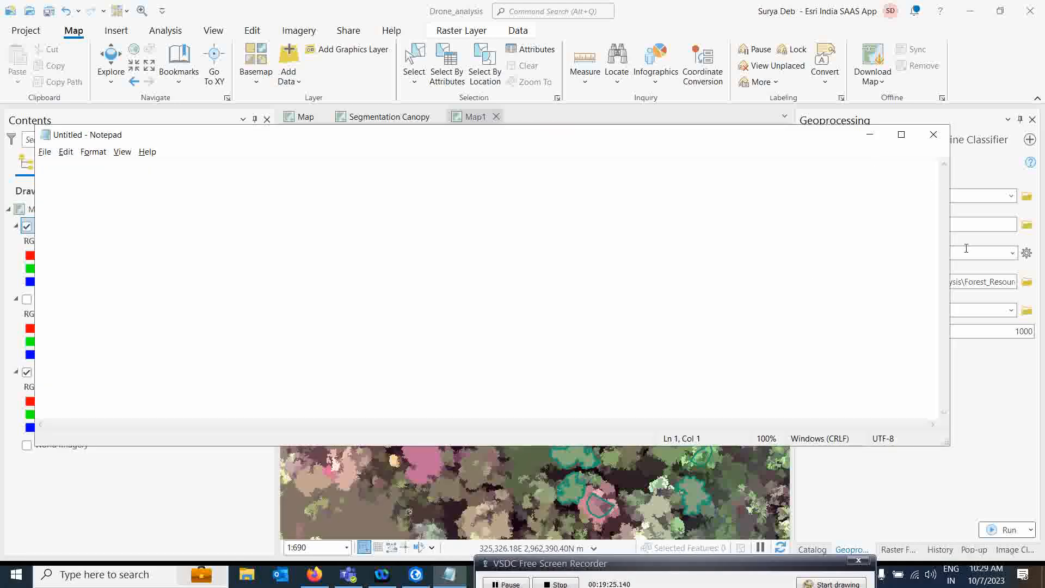
{"action": "left_click_drag", "start_coordinate": [952, 247], "coordinate": [538, 247]}
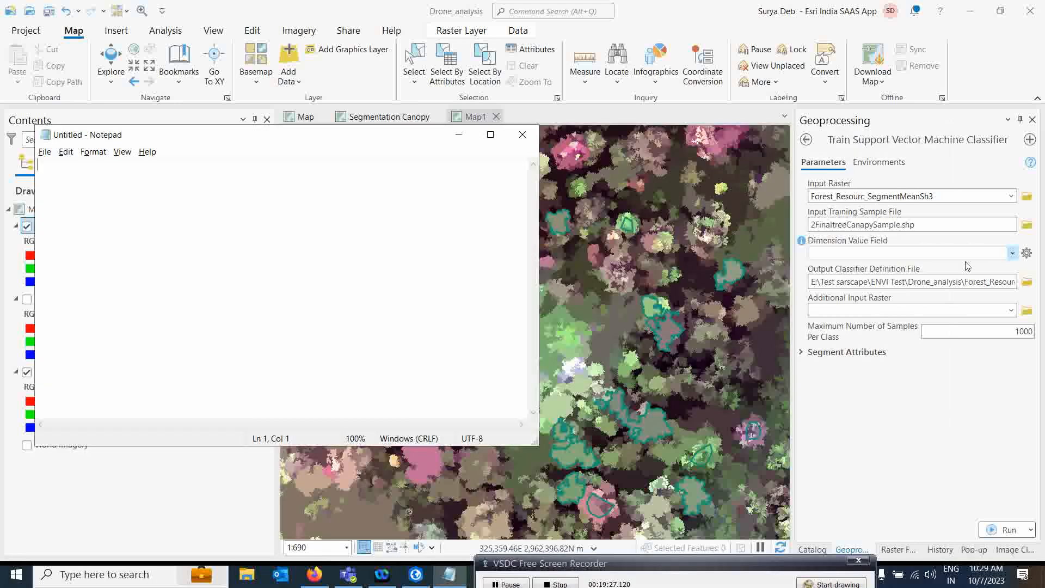
{"action": "left_click", "coordinate": [813, 282]}
{"action": "left_click_drag", "start_coordinate": [812, 281], "coordinate": [1033, 287]}
{"action": "right_click", "coordinate": [952, 289]}
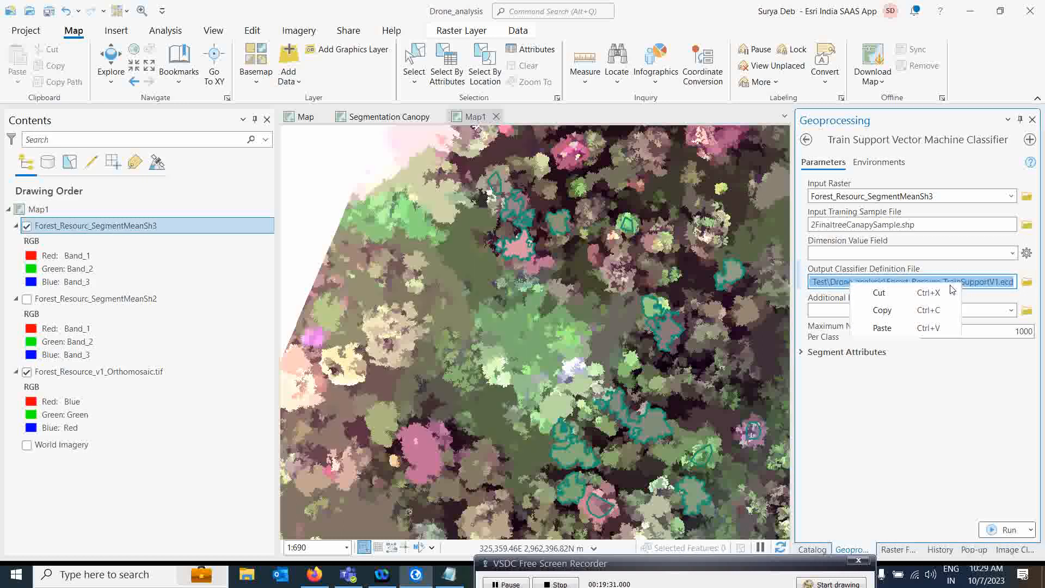
{"action": "left_click", "coordinate": [882, 309]}
{"action": "left_click", "coordinate": [448, 574]}
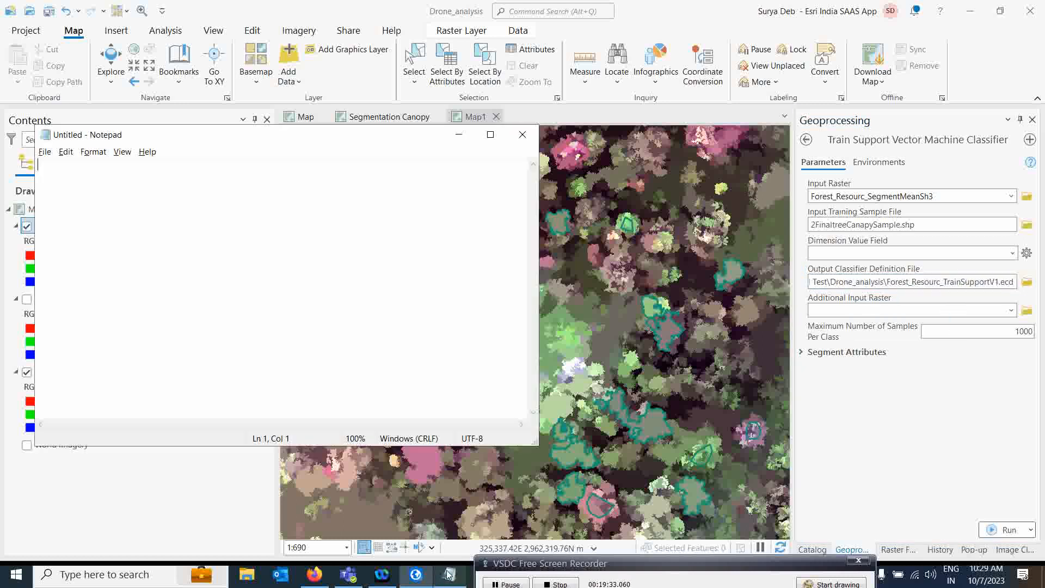
{"action": "right_click", "coordinate": [91, 187]}
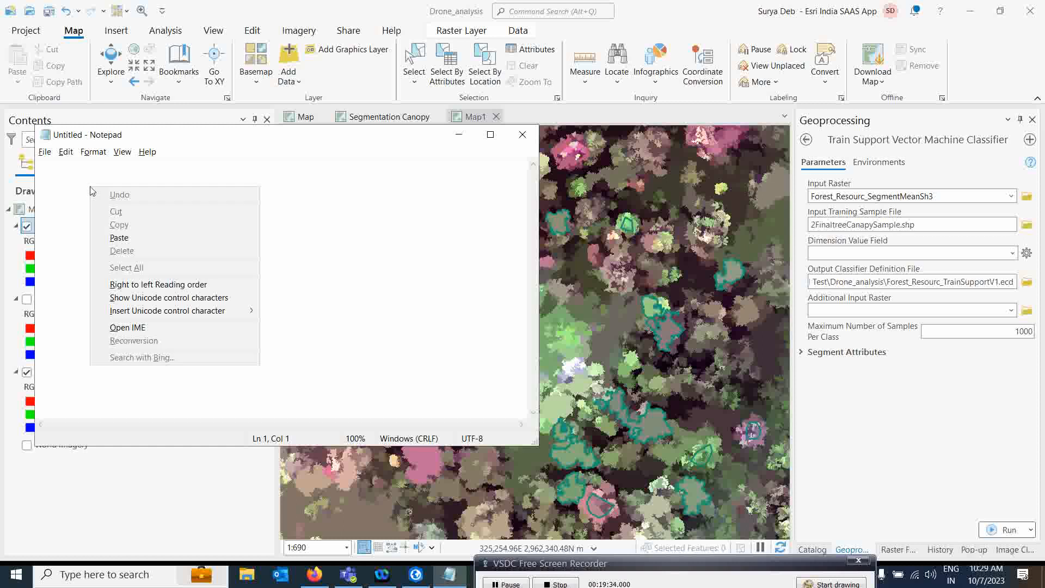
{"action": "left_click", "coordinate": [119, 238]}
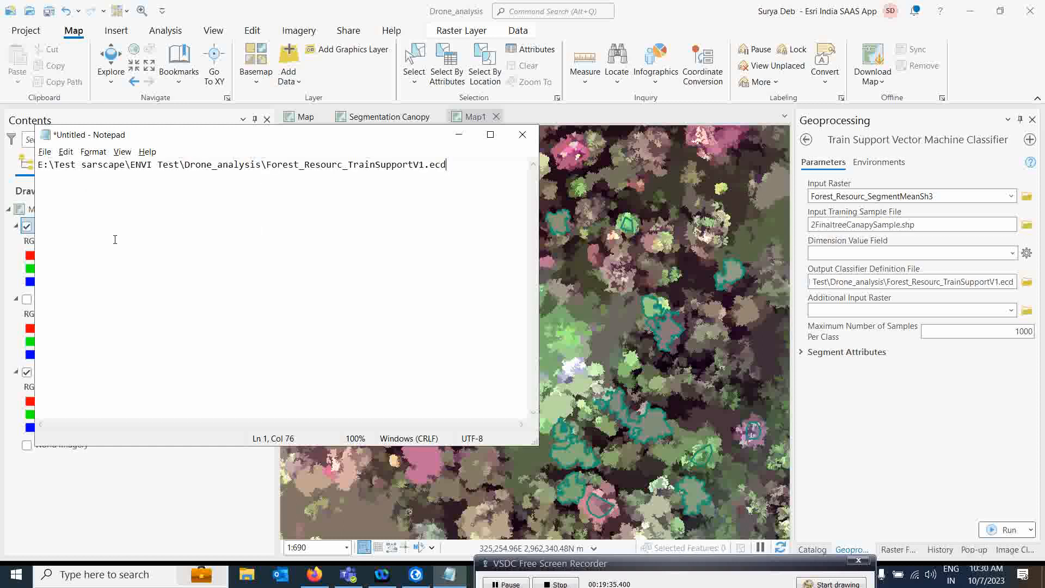
{"action": "left_click", "coordinate": [461, 138]}
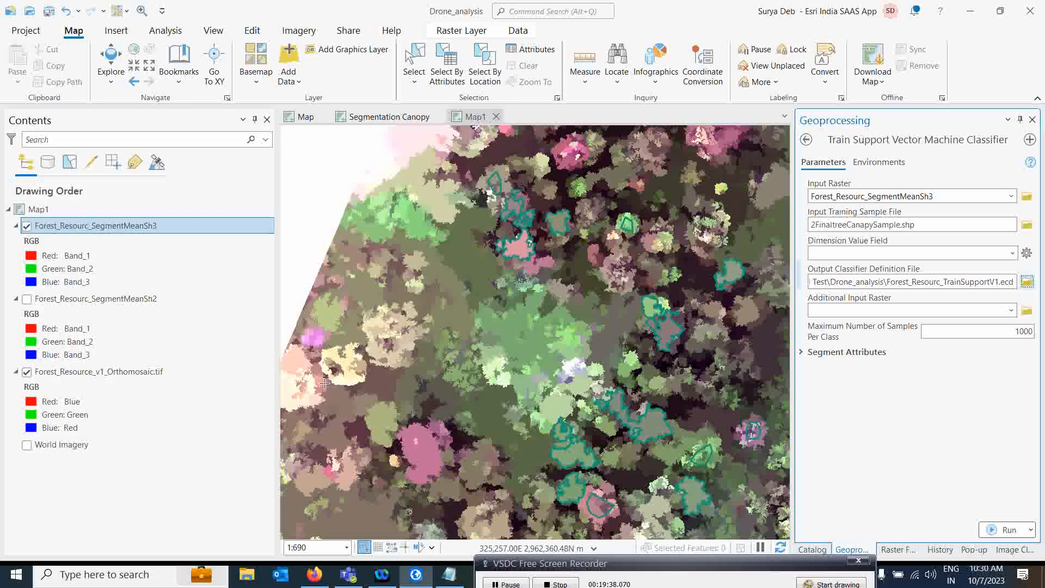
Set the maximum number of samples per class to 0 and select all segment attributes
{"action": "double_click", "coordinate": [1013, 333]}
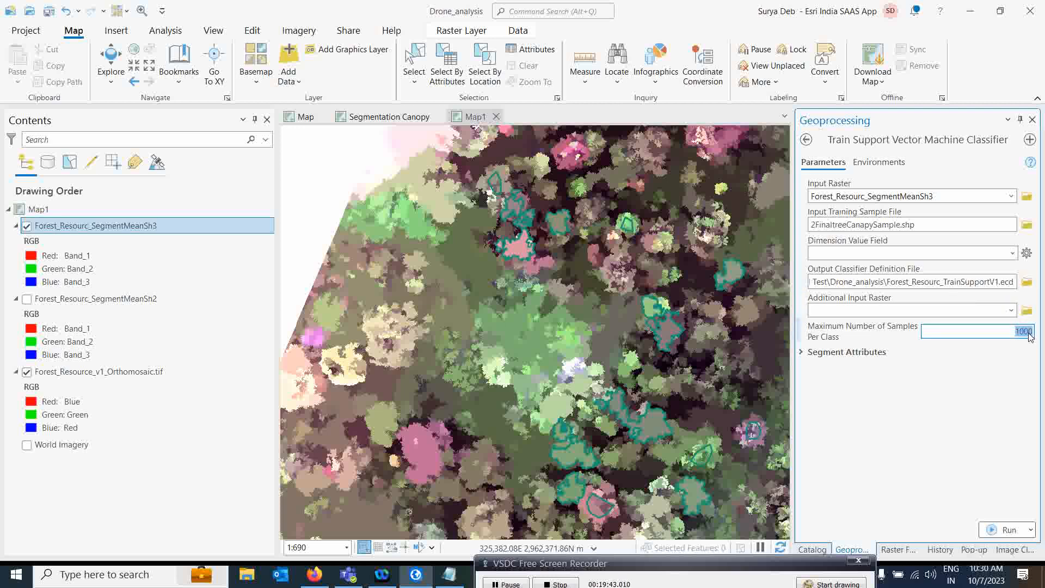
{"action": "type", "text": "0"}
{"action": "left_click", "coordinate": [810, 353]}
{"action": "left_click", "coordinate": [999, 367]}
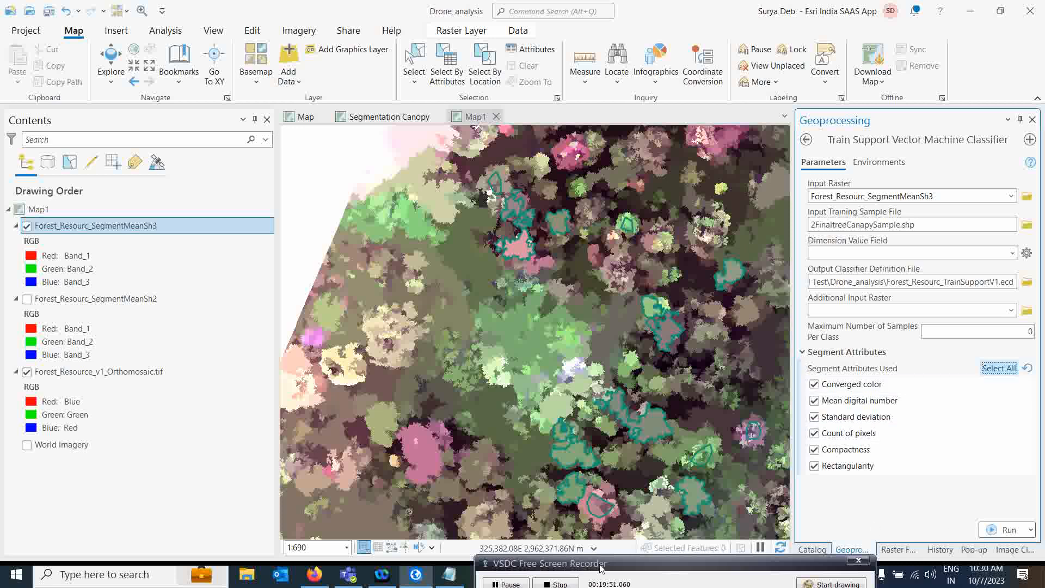
Run the Train Support Vector Machine Classifier tool and wait for it to finish
{"action": "left_click", "coordinate": [653, 566]}
{"action": "left_click_drag", "start_coordinate": [653, 566], "coordinate": [594, 566]}
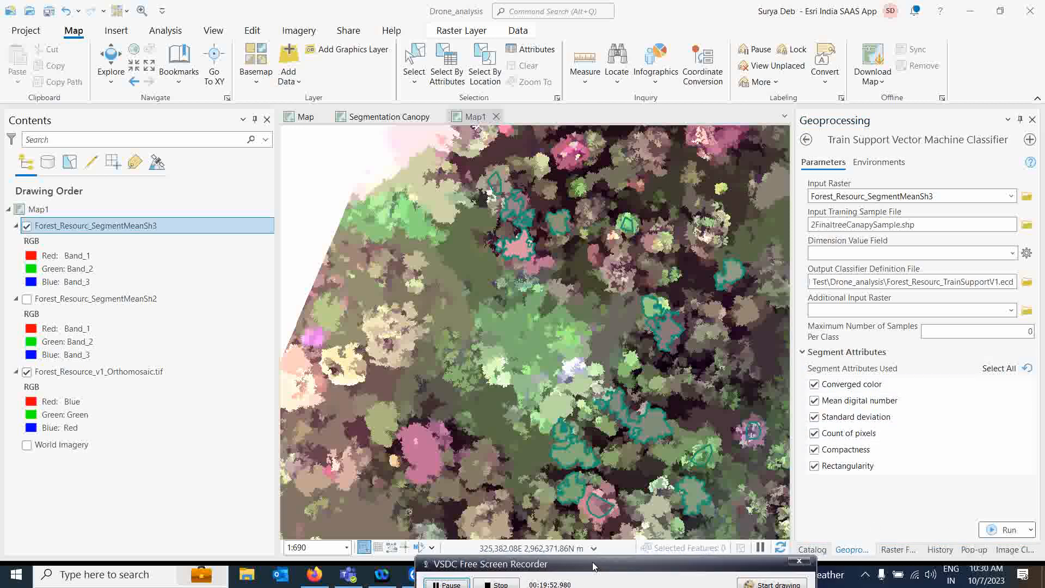
{"action": "left_click", "coordinate": [1004, 531]}
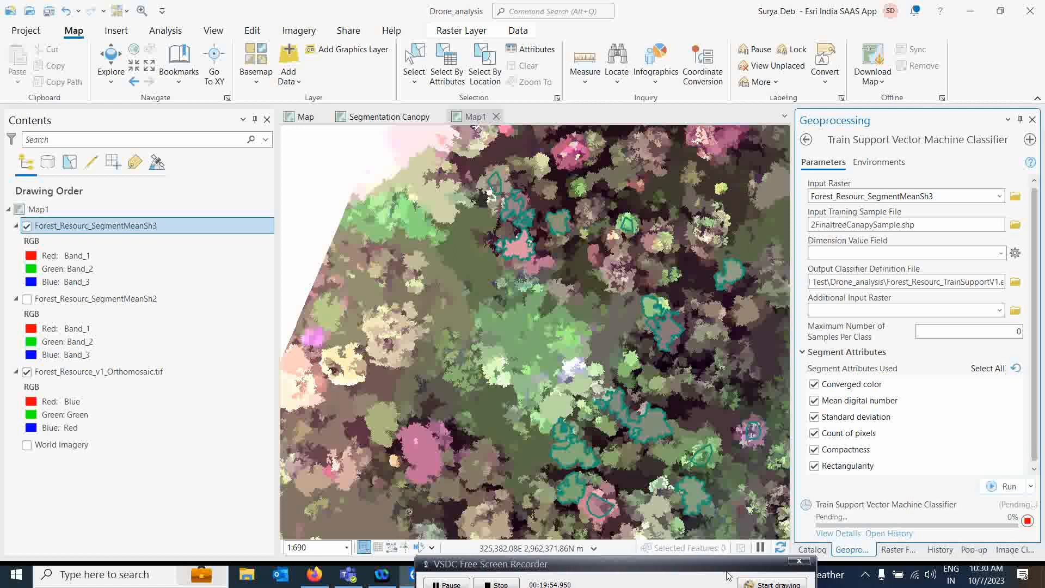
{"action": "left_click", "coordinate": [452, 585]}
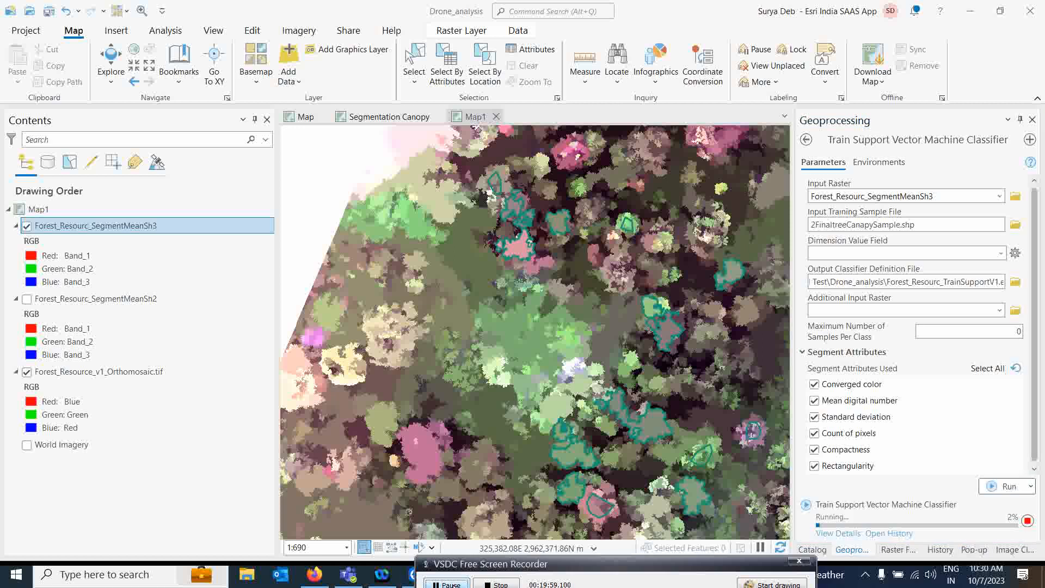
{"action": "mouse_move", "coordinate": [833, 518]}
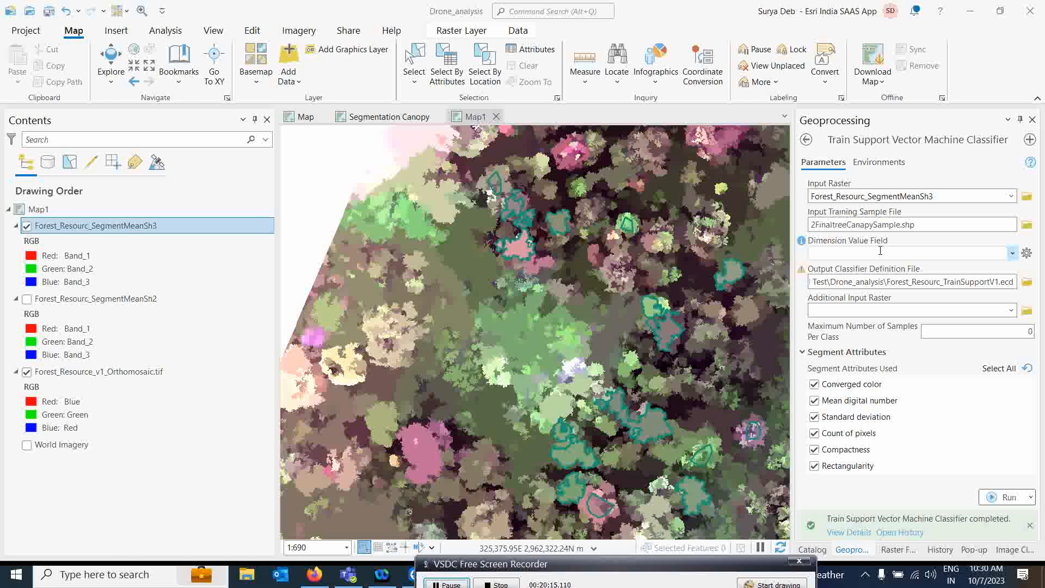
Open the Image Analyst Classify Raster tool and set its input raster to Forest_Resourc_SegmentMeanSh3
{"action": "left_click", "coordinate": [807, 141]}
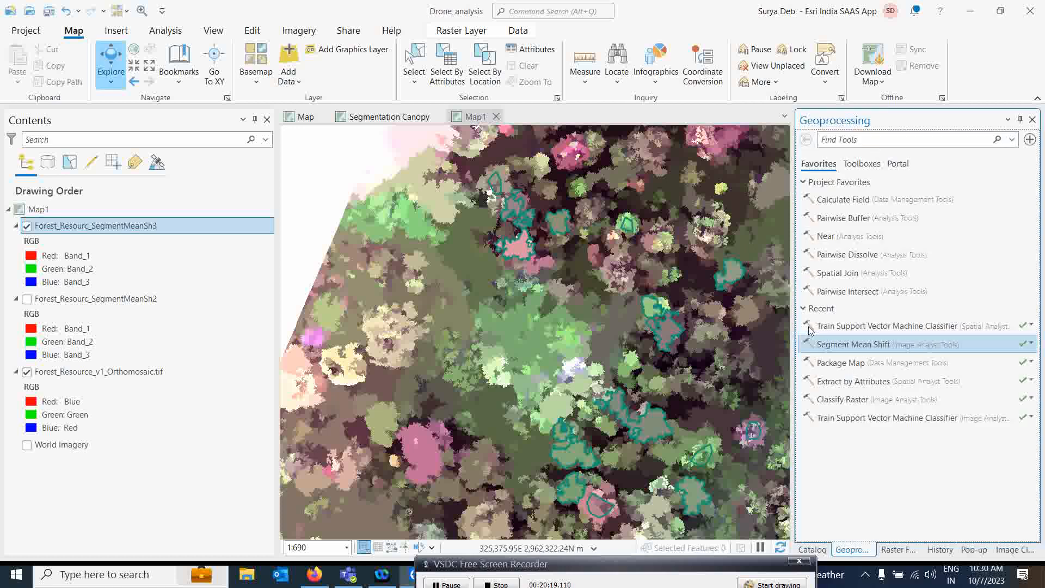
{"action": "left_click", "coordinate": [851, 139]}
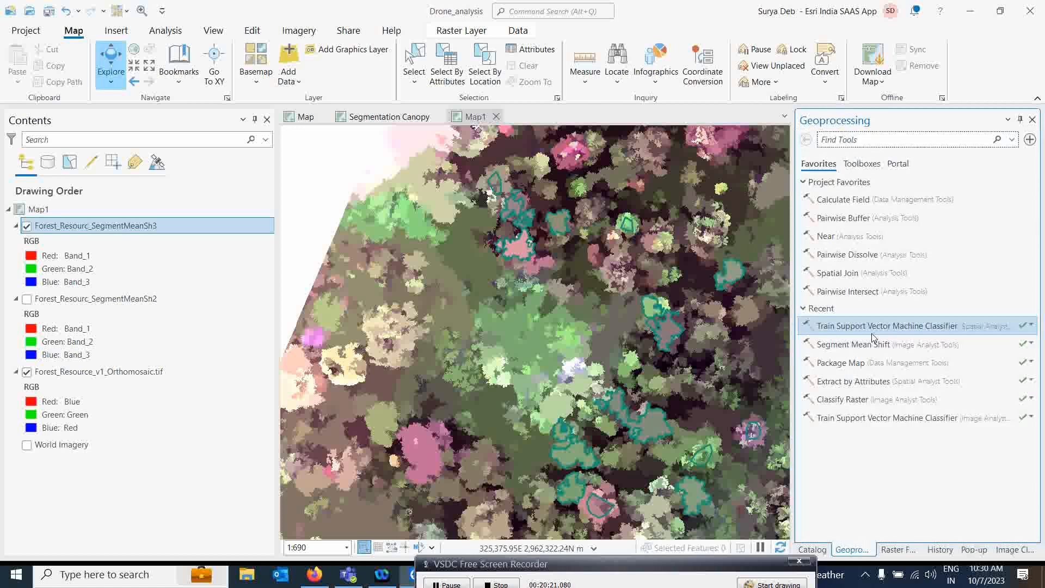
{"action": "left_click", "coordinate": [837, 403]}
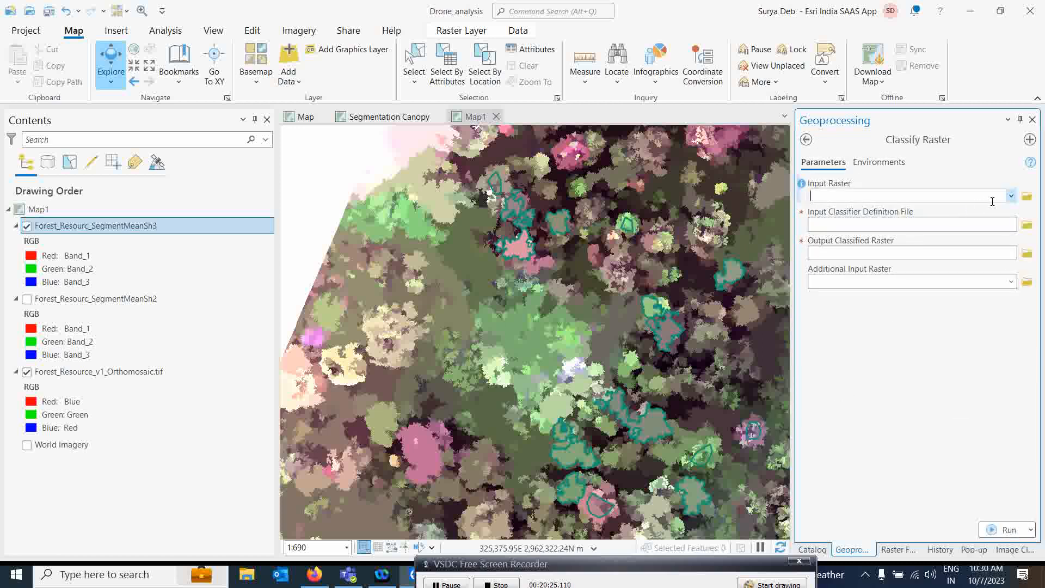
{"action": "left_click", "coordinate": [806, 140]}
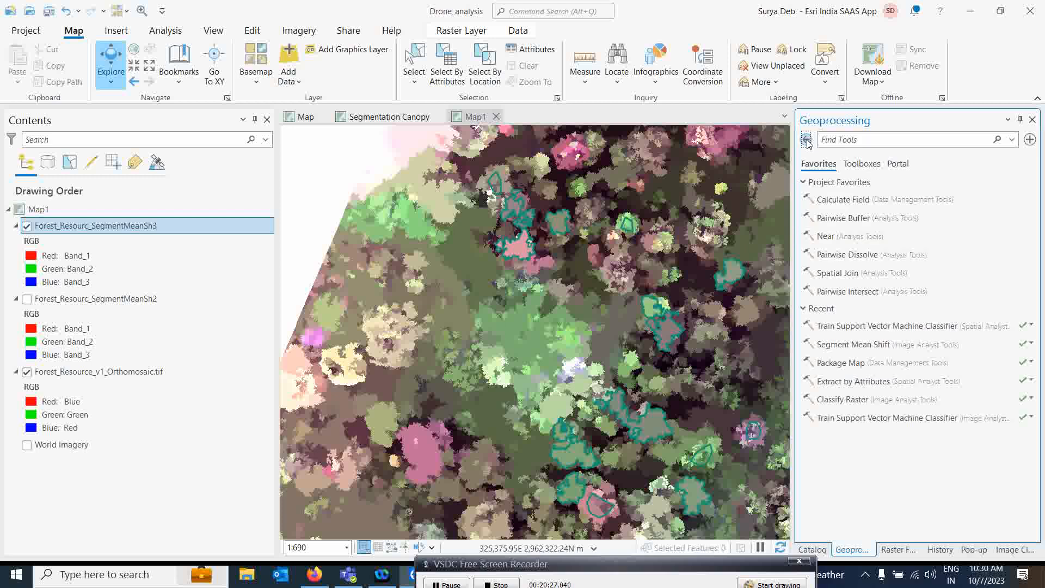
{"action": "left_click", "coordinate": [825, 400]}
{"action": "left_click", "coordinate": [1011, 196]}
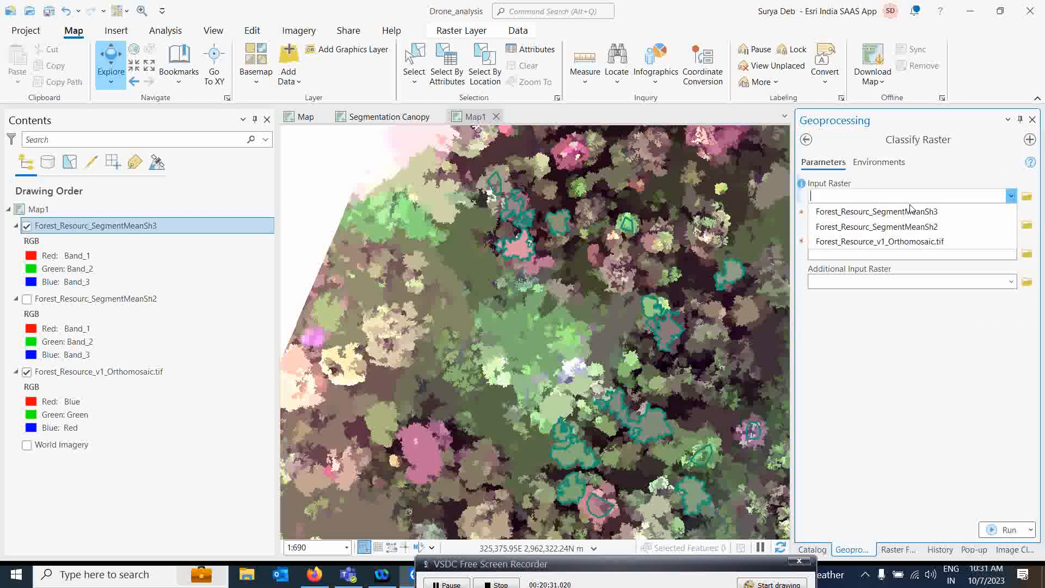
{"action": "left_click", "coordinate": [910, 211]}
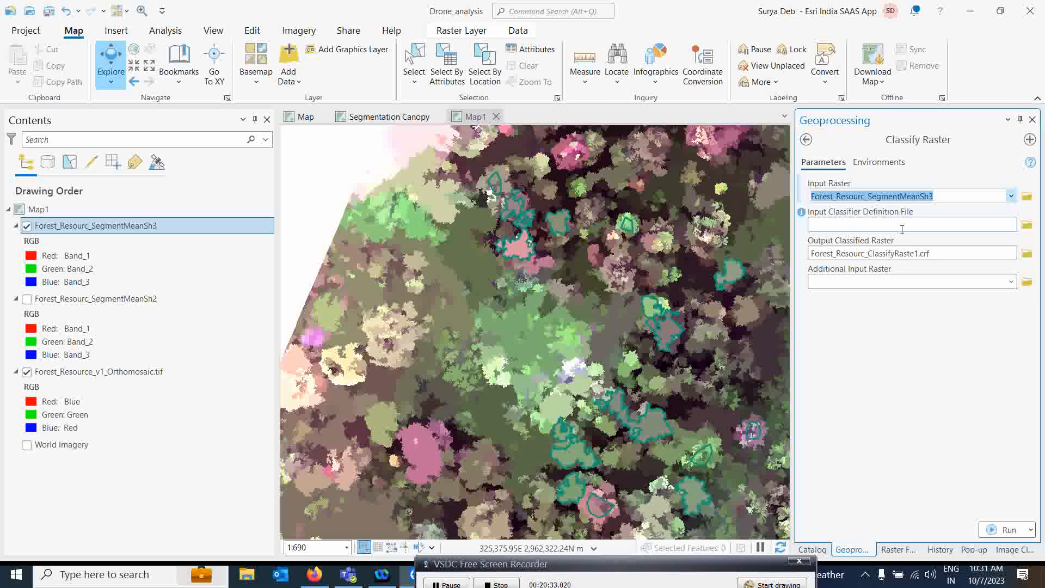
Browse for the input classifier definition file, looking through the Tech support Training 2023 folder
{"action": "left_click", "coordinate": [1027, 224]}
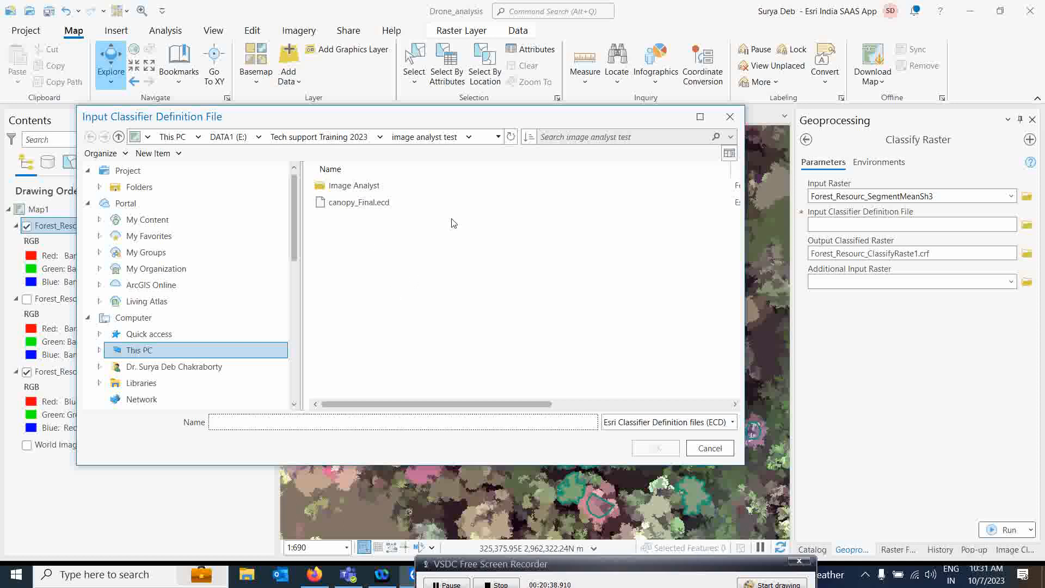
{"action": "left_click", "coordinate": [511, 138]}
{"action": "left_click", "coordinate": [325, 143]}
{"action": "scroll", "coordinate": [362, 359], "scroll_direction": "down", "scroll_amount": 1}
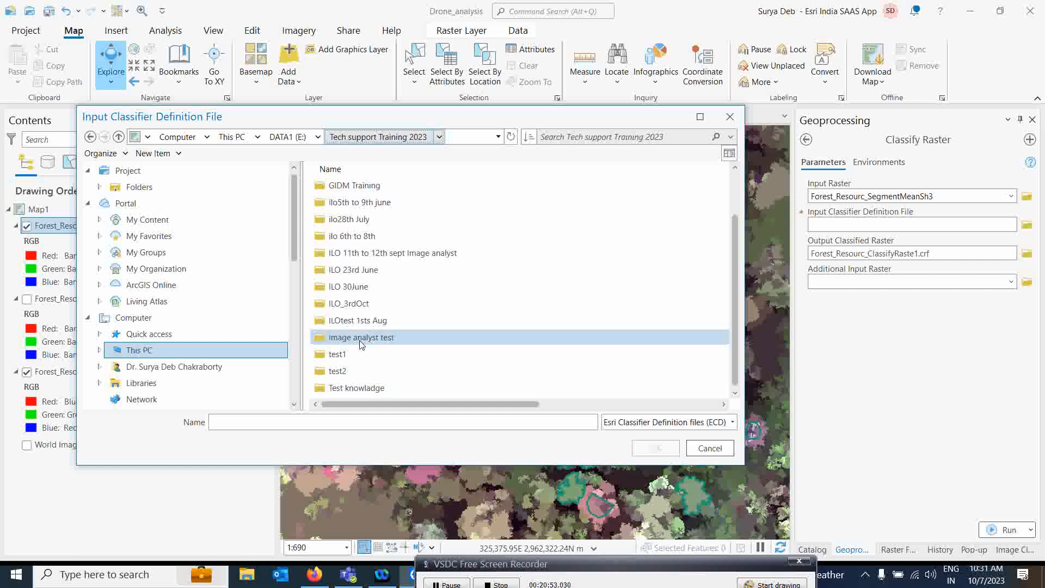
{"action": "scroll", "coordinate": [365, 327], "scroll_direction": "up", "scroll_amount": 1}
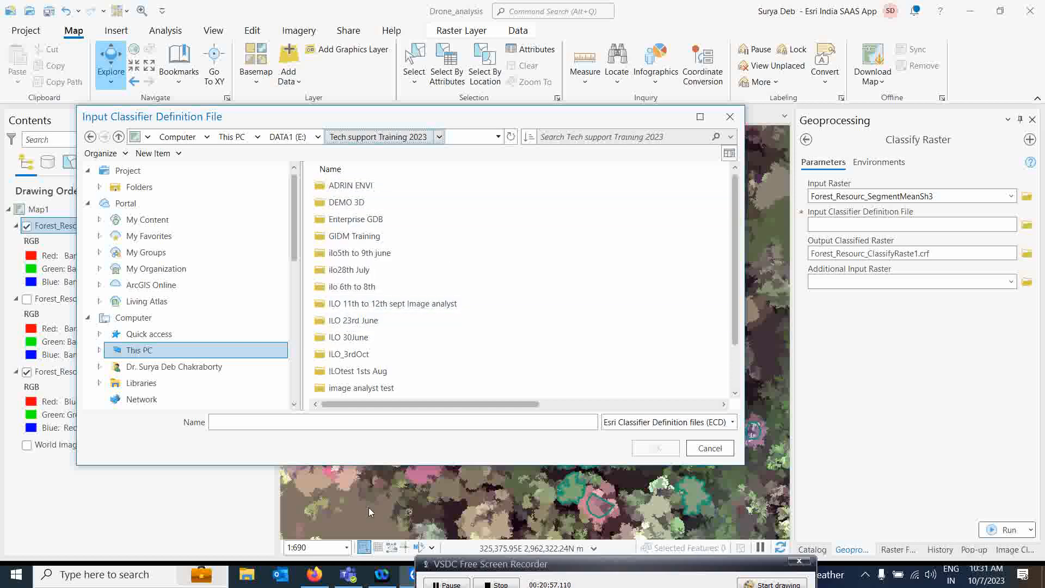
Check the saved classifier definition path in Notepad and return to the ArcGIS Pro file browser
{"action": "left_click_drag", "start_coordinate": [501, 564], "coordinate": [617, 567]}
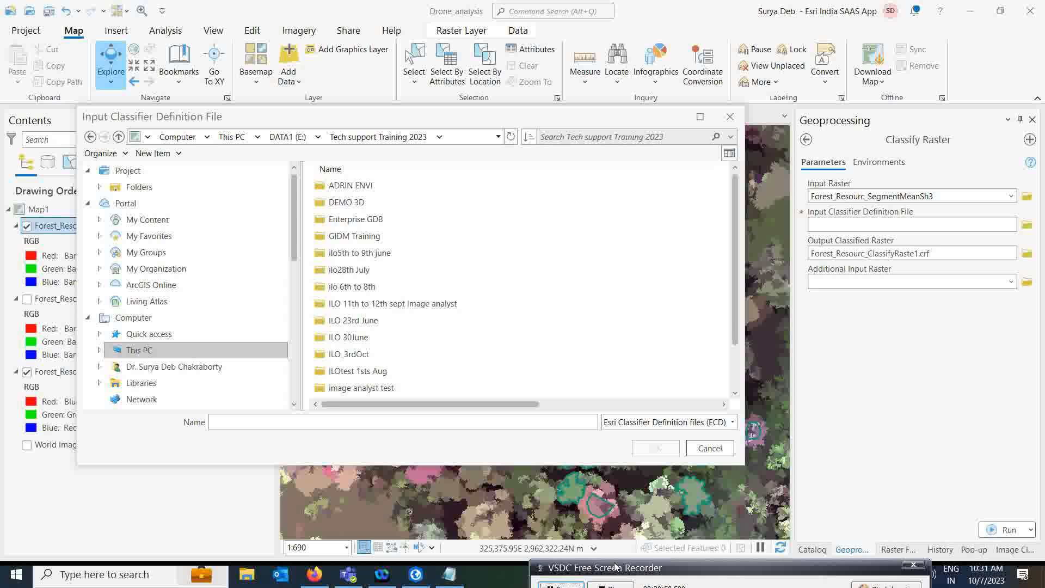
{"action": "left_click", "coordinate": [451, 575]}
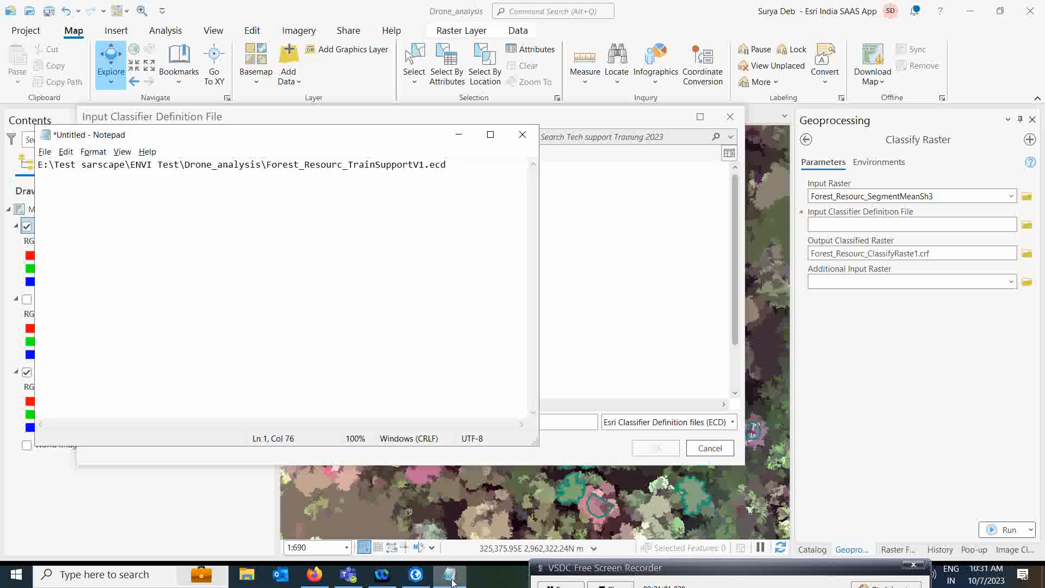
{"action": "left_click", "coordinate": [451, 580]}
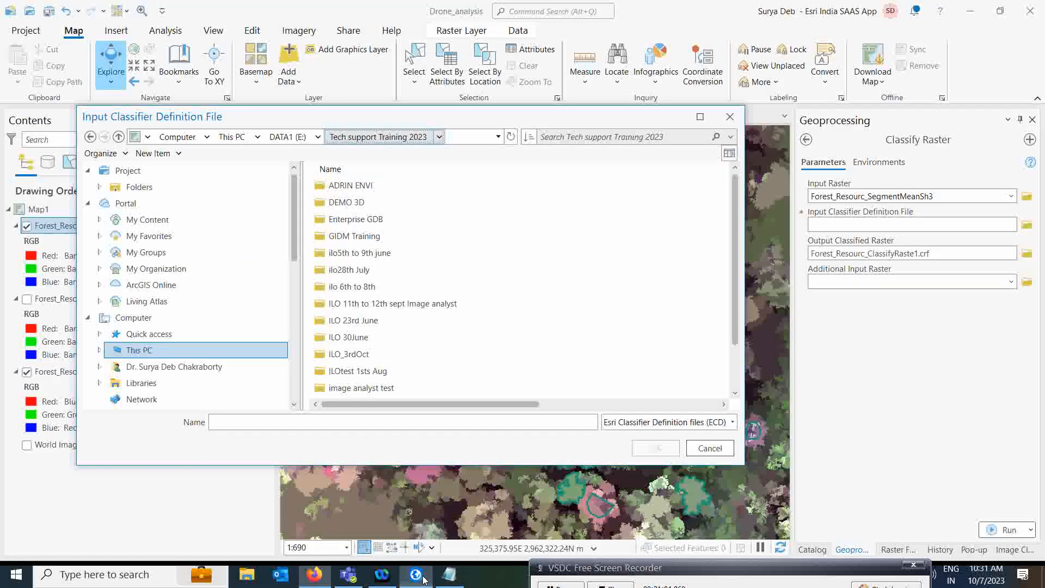
{"action": "left_click", "coordinate": [416, 574]}
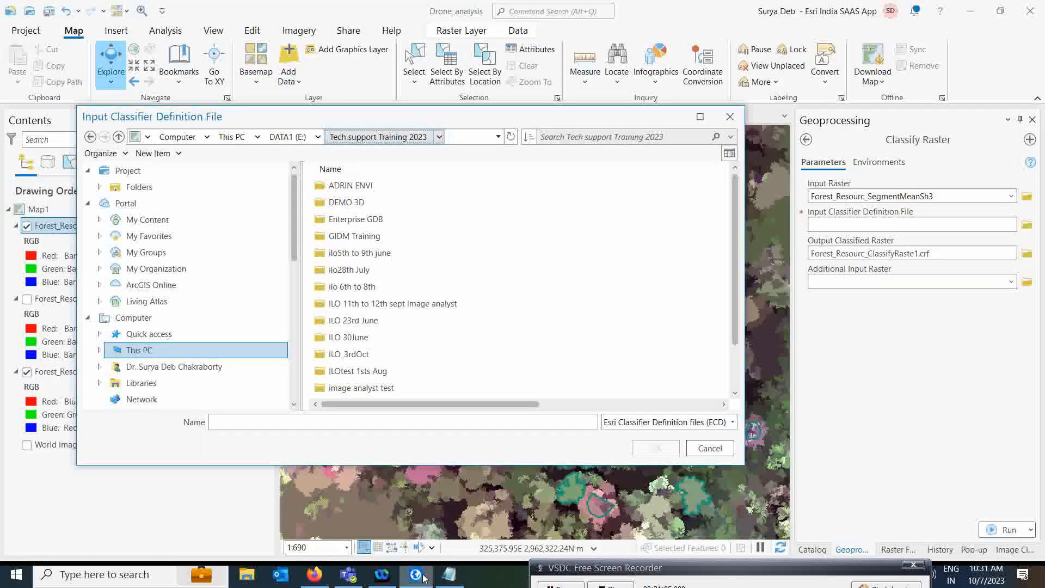
{"action": "scroll", "coordinate": [359, 324], "scroll_direction": "down", "scroll_amount": 1}
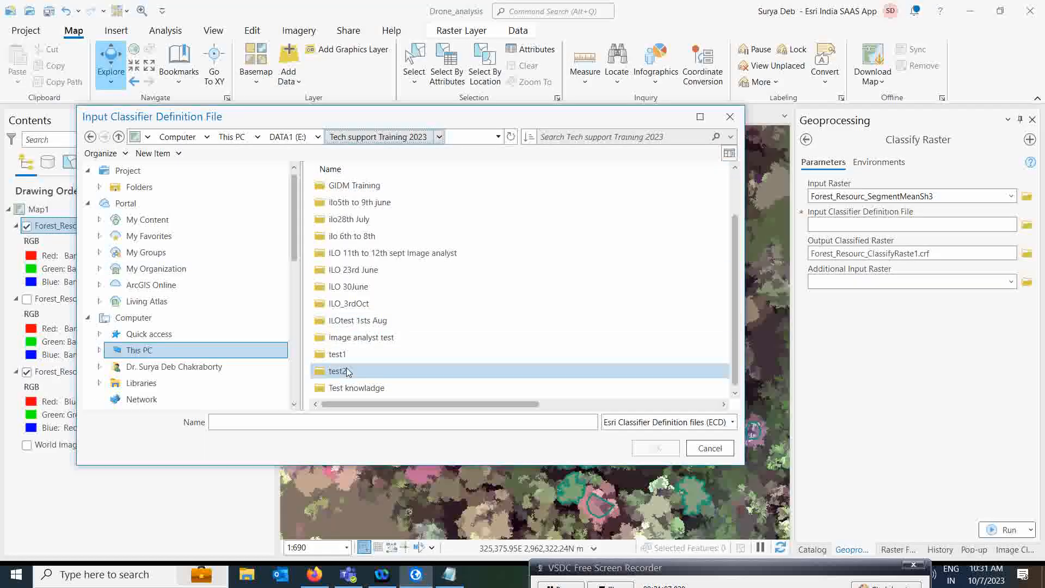
{"action": "left_click", "coordinate": [453, 576]}
{"action": "left_click", "coordinate": [315, 574]}
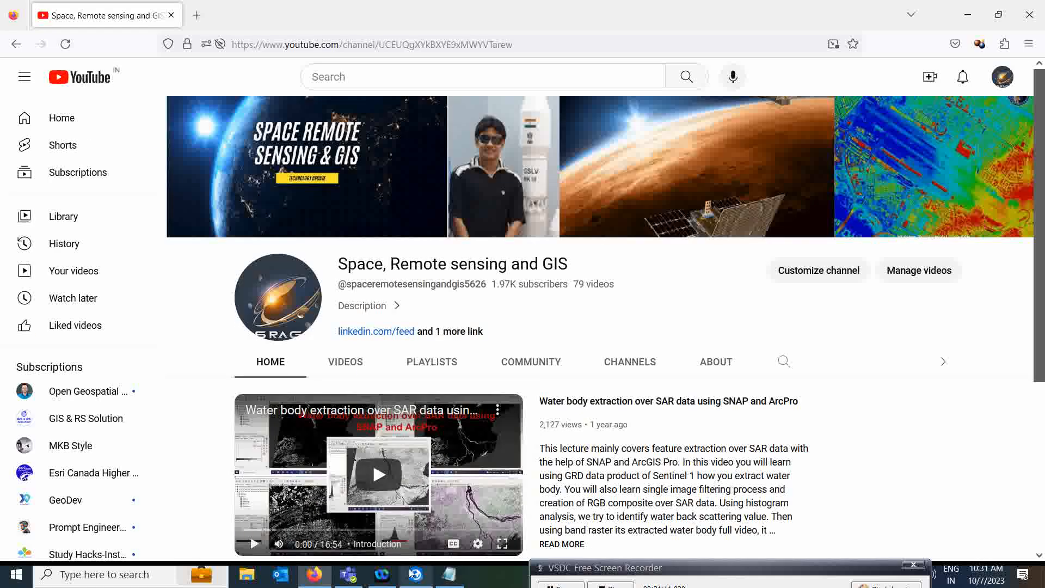
{"action": "left_click", "coordinate": [412, 573]}
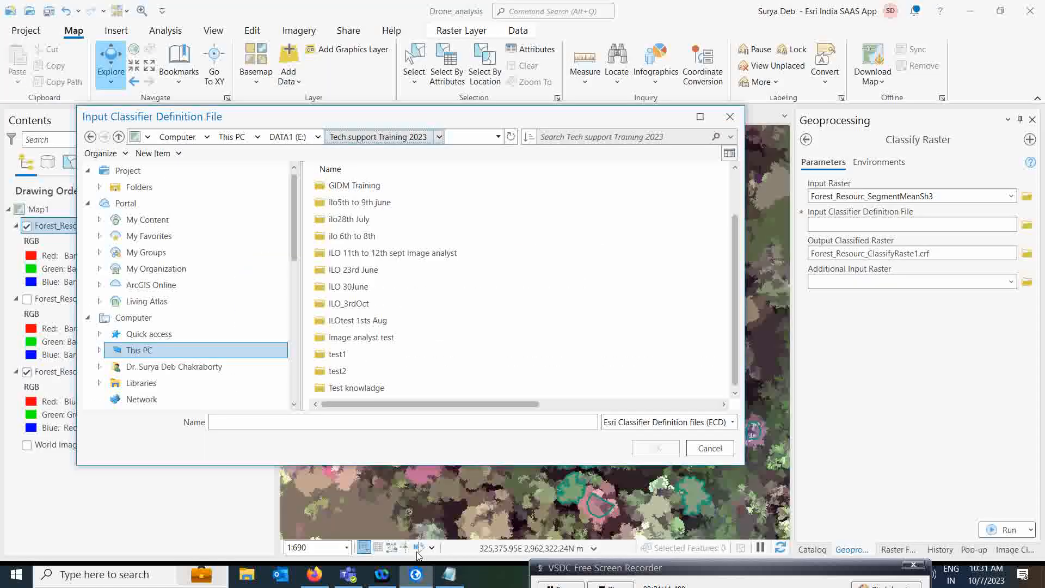
Load Forest_Resourc_TrainSupportV1.ecd from E:\Test sarscape\ENVI Test\Drone_analysis as the input classifier definition file
{"action": "left_click", "coordinate": [298, 137]}
{"action": "scroll", "coordinate": [365, 305], "scroll_direction": "down", "scroll_amount": 3}
{"action": "scroll", "coordinate": [365, 370], "scroll_direction": "down", "scroll_amount": 2}
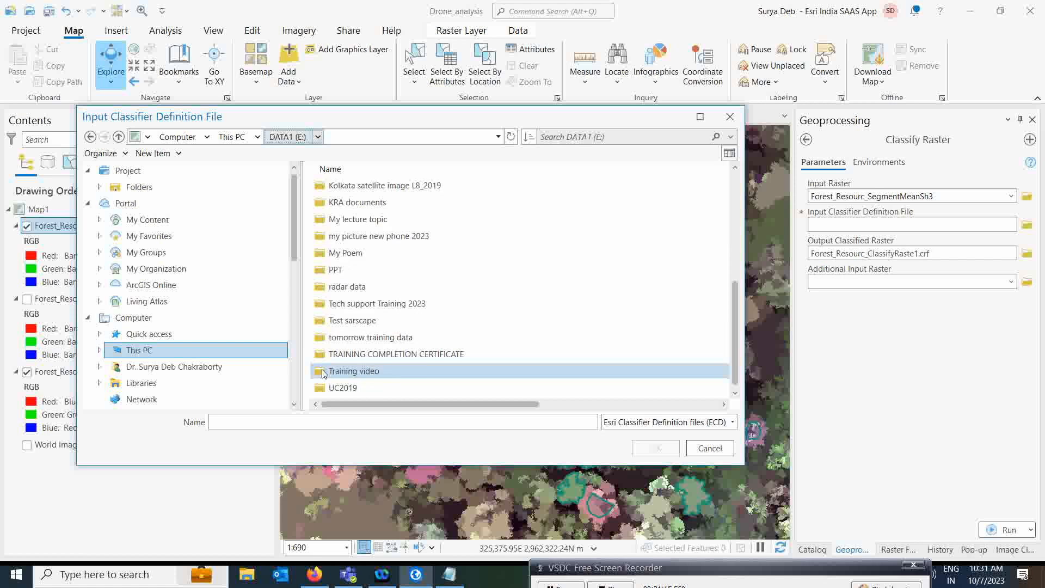
{"action": "double_click", "coordinate": [354, 322]}
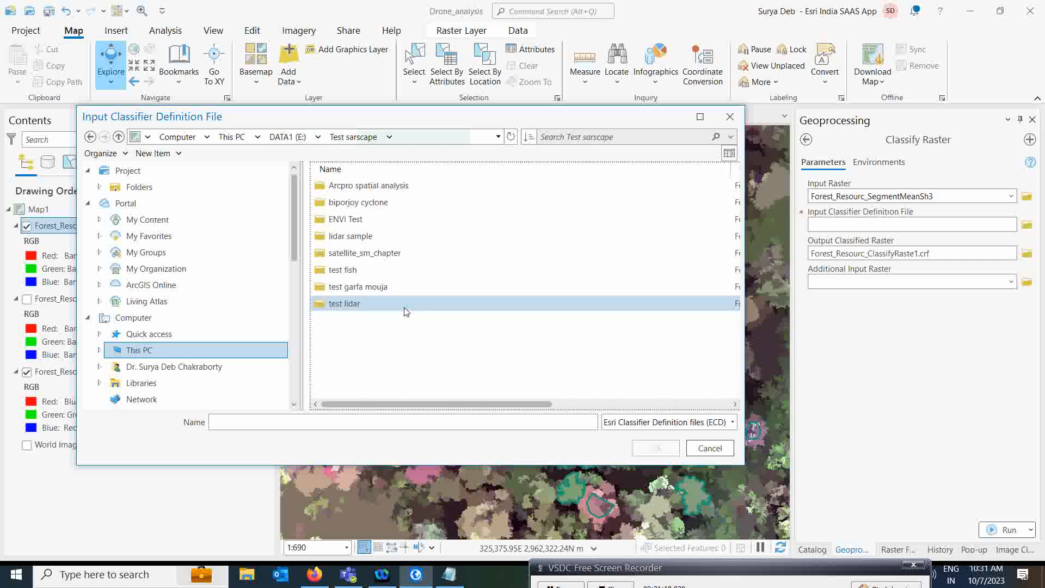
{"action": "left_click", "coordinate": [558, 585]}
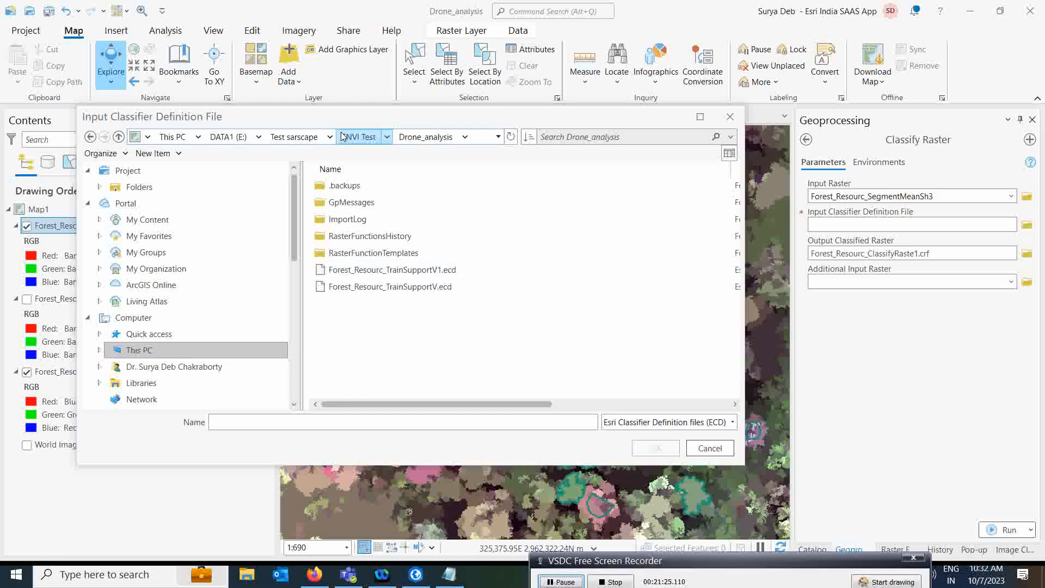
{"action": "left_click_drag", "start_coordinate": [357, 121], "coordinate": [395, 121]}
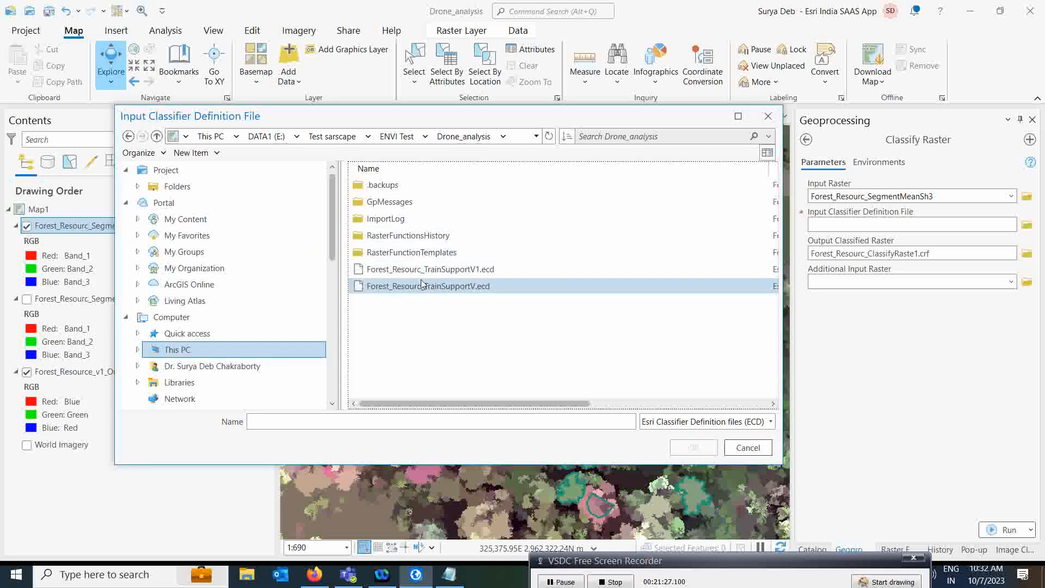
{"action": "left_click", "coordinate": [403, 272]}
{"action": "left_click", "coordinate": [694, 447]}
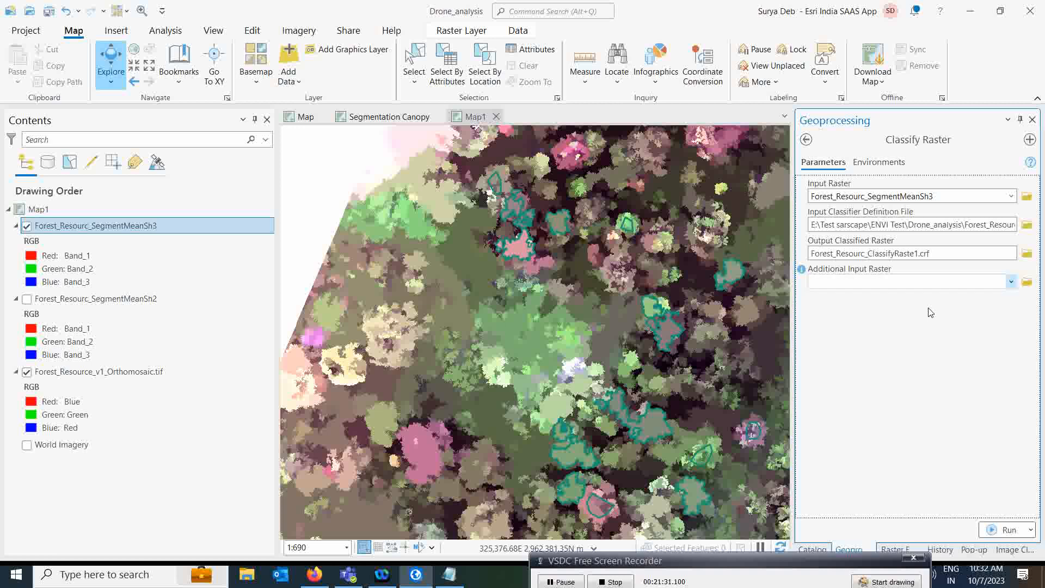
Run Classify Raster with output Forest_Resourc_ClassifyRaste1.crf and, once it finishes, switch to the Segmentation Canopy map
{"action": "left_click_drag", "start_coordinate": [639, 566], "coordinate": [587, 572]}
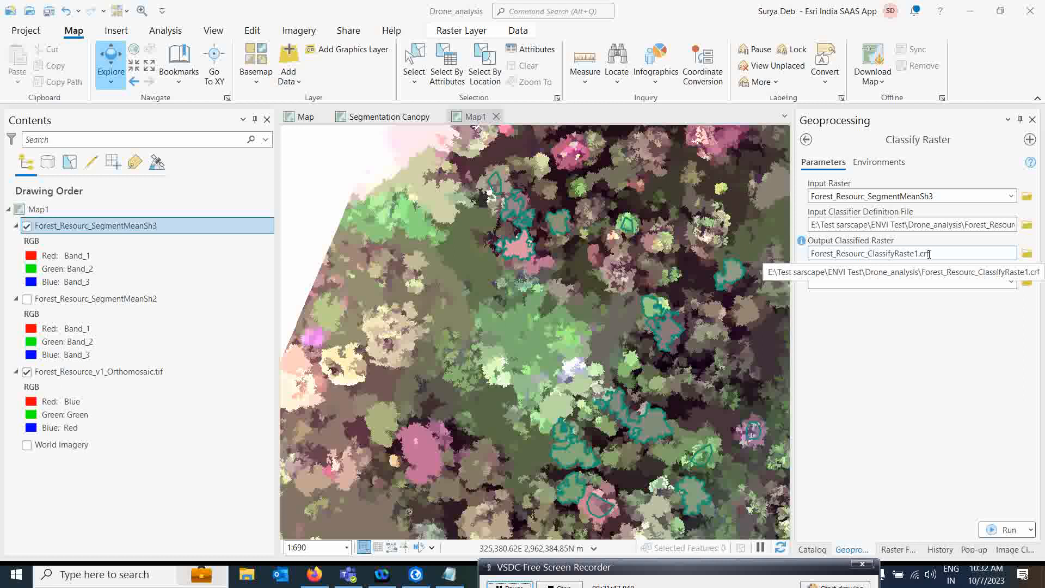
{"action": "left_click", "coordinate": [1003, 529]}
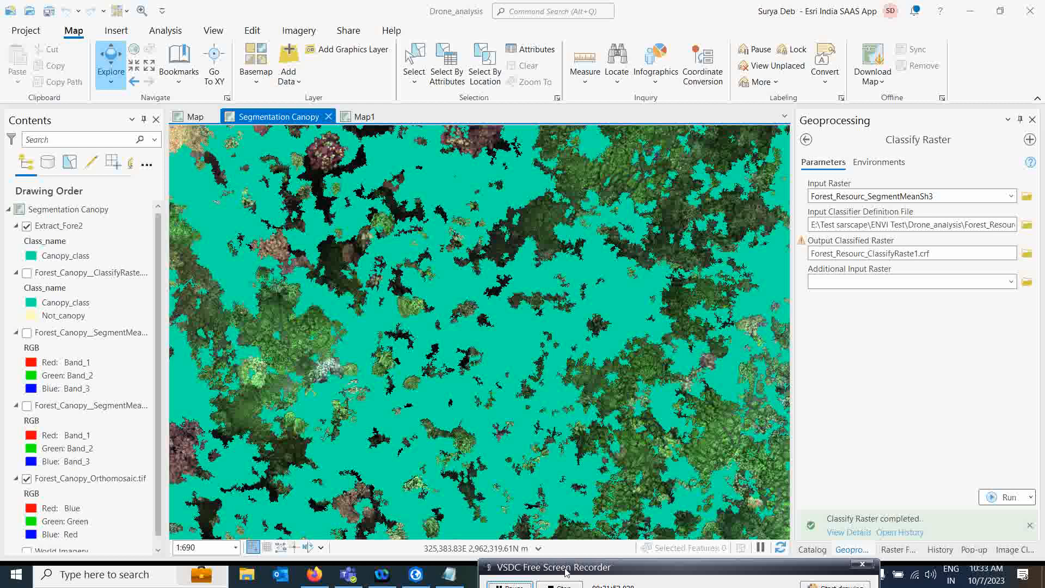
{"action": "left_click_drag", "start_coordinate": [566, 572], "coordinate": [486, 577]}
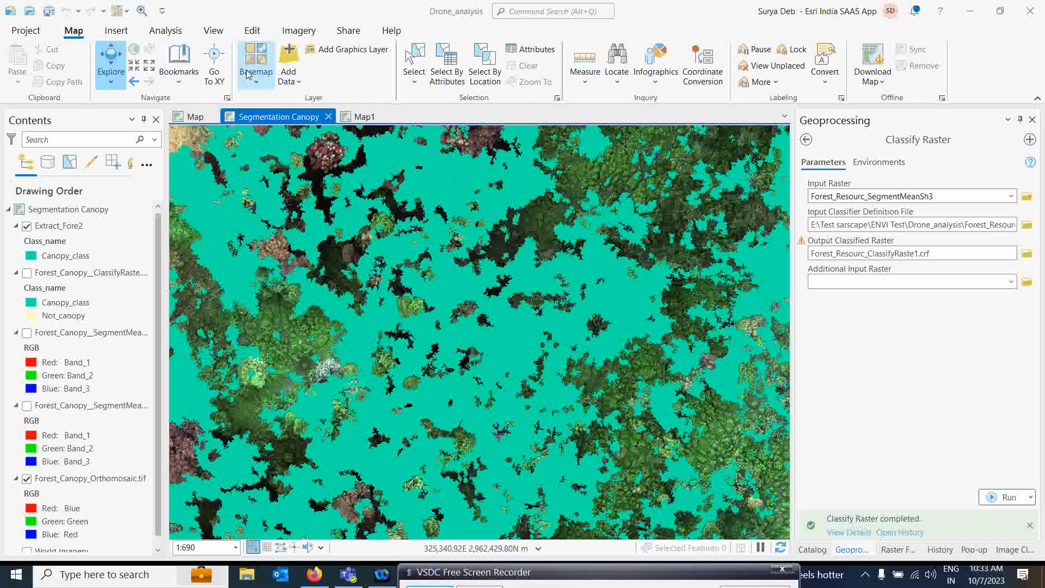
Swipe the Extract_Fore2 layer across the map to compare the extracted canopy with the orthomosaic
{"action": "left_click", "coordinate": [300, 33]}
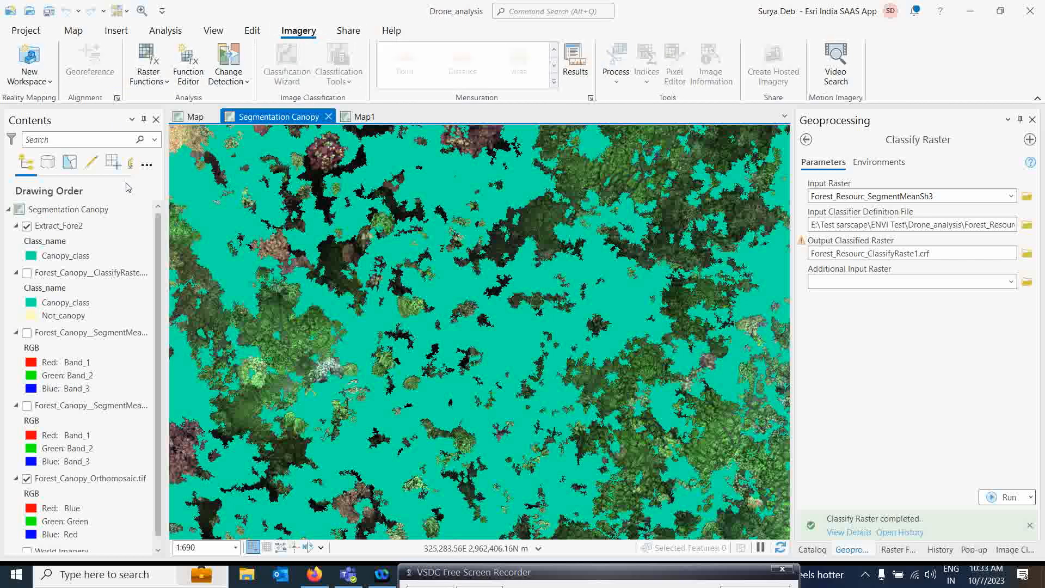
{"action": "left_click", "coordinate": [95, 229]}
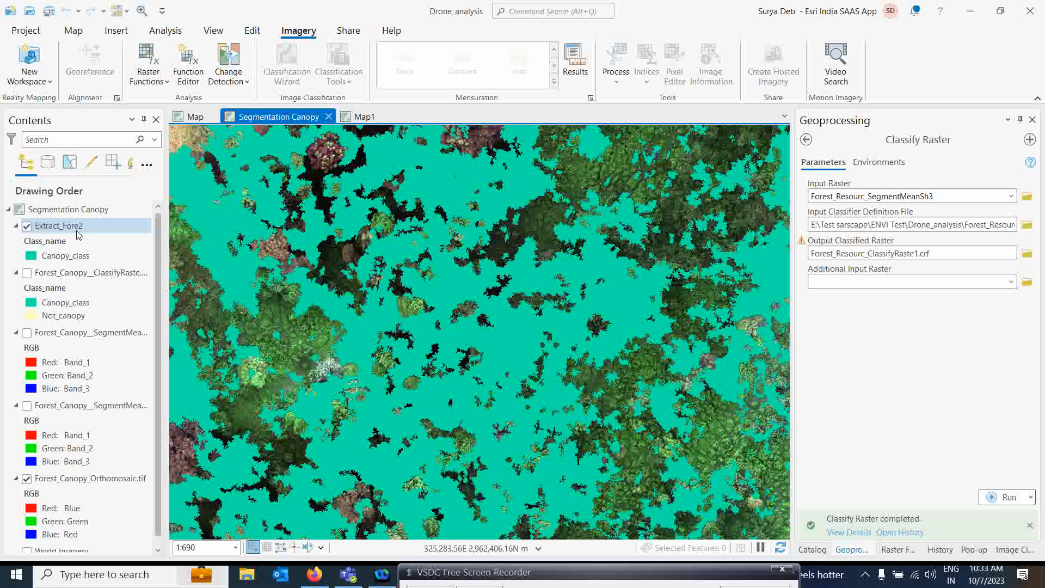
{"action": "left_click", "coordinate": [77, 233]}
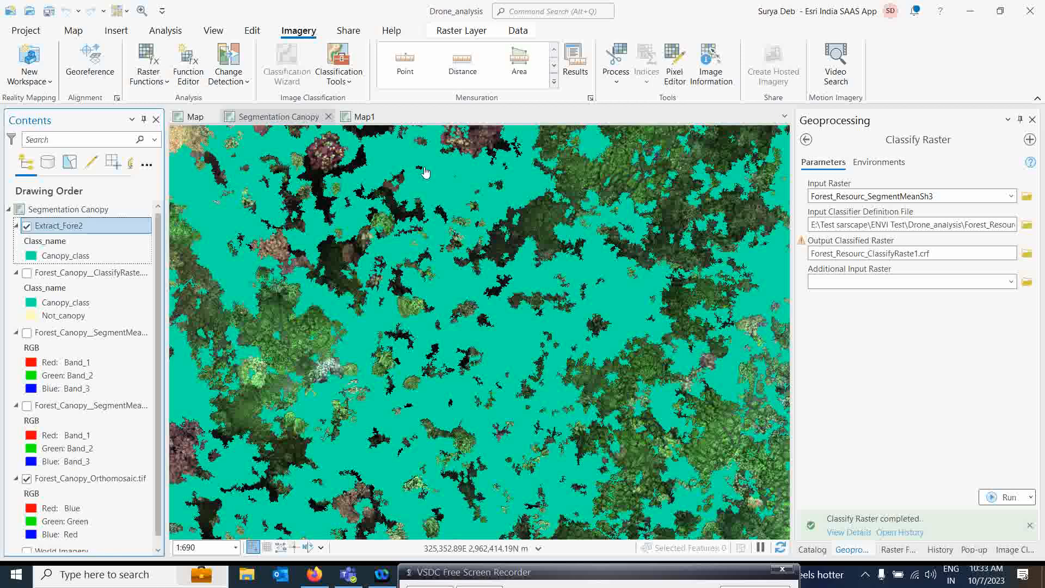
{"action": "left_click", "coordinate": [452, 32]}
{"action": "left_click", "coordinate": [316, 54]}
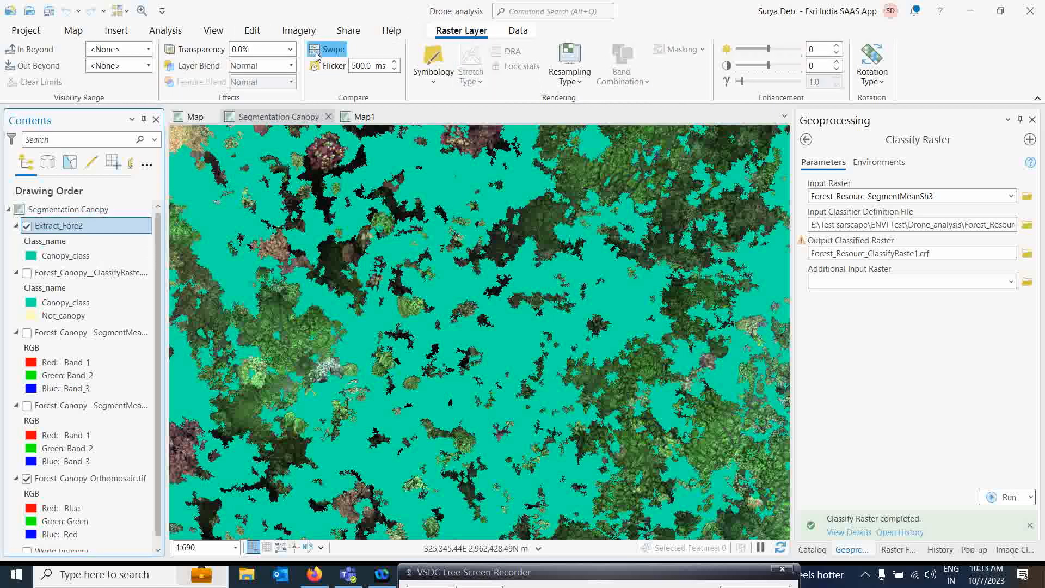
{"action": "left_click_drag", "start_coordinate": [386, 283], "coordinate": [282, 124]}
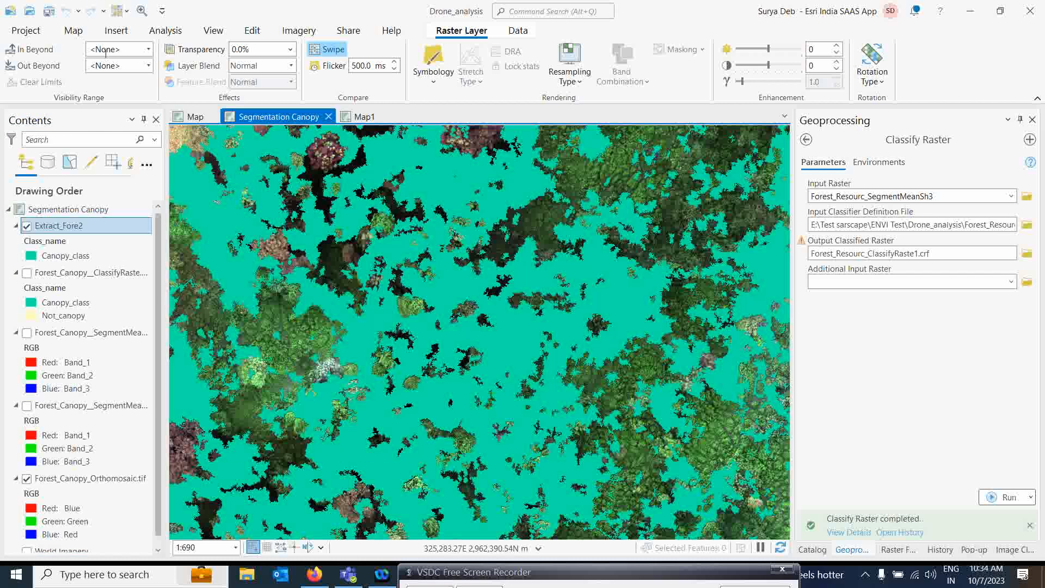
Compare Extract_Fore2 with the orthomosaic again at a closer scale using the Swipe tool
{"action": "left_click", "coordinate": [69, 31]}
{"action": "left_click", "coordinate": [111, 61]}
{"action": "scroll", "coordinate": [457, 280], "scroll_direction": "up", "scroll_amount": 4}
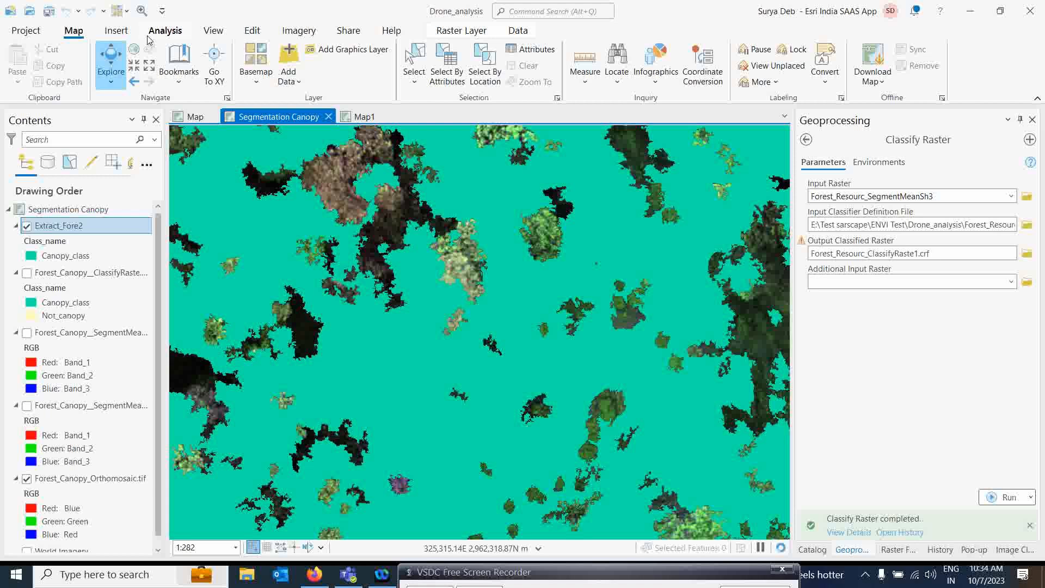
{"action": "left_click", "coordinate": [461, 31]}
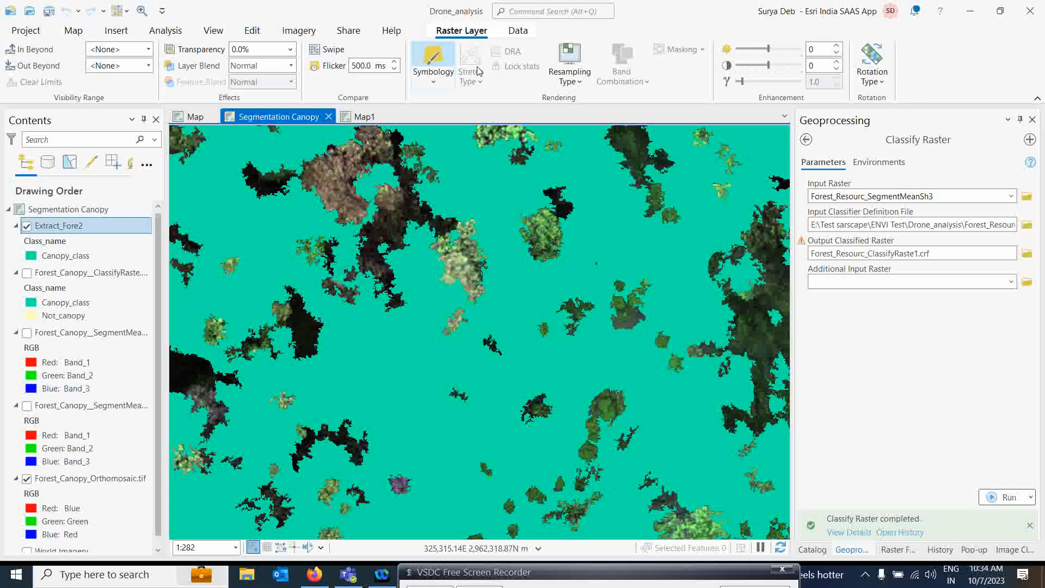
{"action": "left_click", "coordinate": [315, 54]}
{"action": "left_click_drag", "start_coordinate": [399, 338], "coordinate": [444, 528]}
{"action": "left_click_drag", "start_coordinate": [442, 378], "coordinate": [446, 308]}
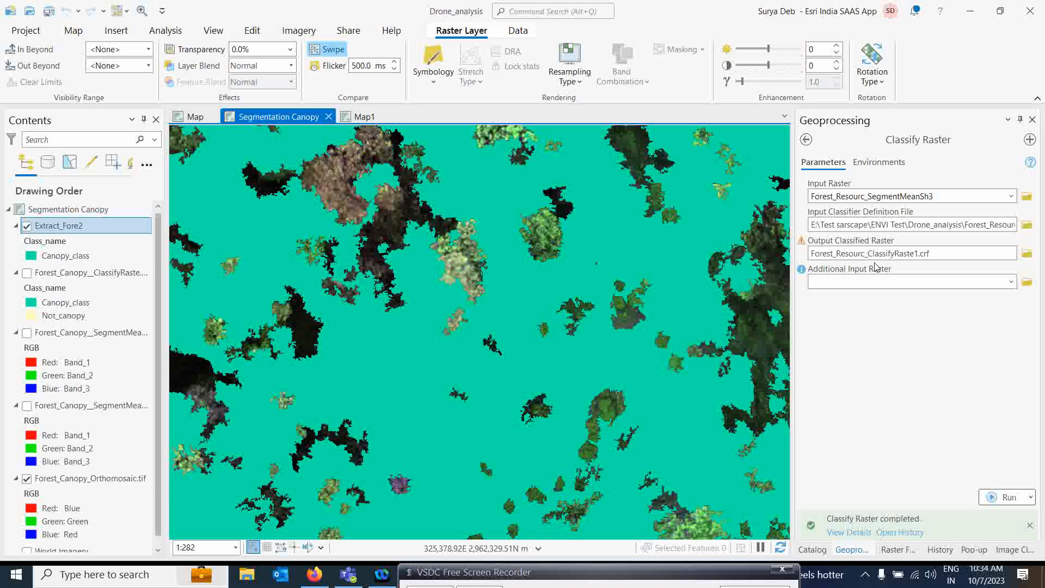
Hide the Extract_Fore2 layer and display the Forest_Canopy__ClassifyRaste.crf classification
{"action": "left_click", "coordinate": [28, 231]}
{"action": "left_click", "coordinate": [27, 227]}
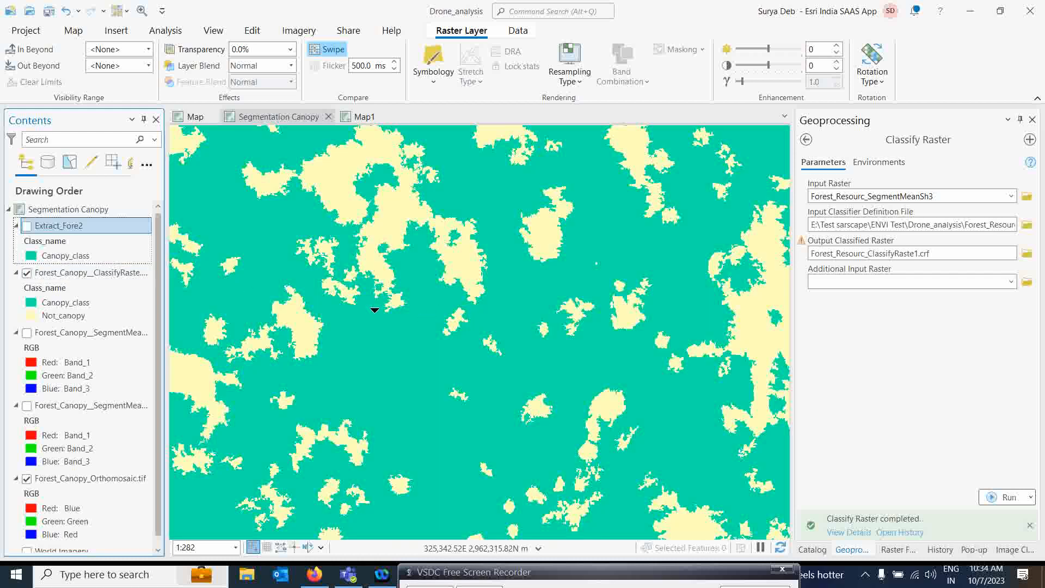
Open the Extract by Attributes tool and set its input raster to Forest_Canopy__ClassifyRaste.crf
{"action": "left_click", "coordinate": [807, 145]}
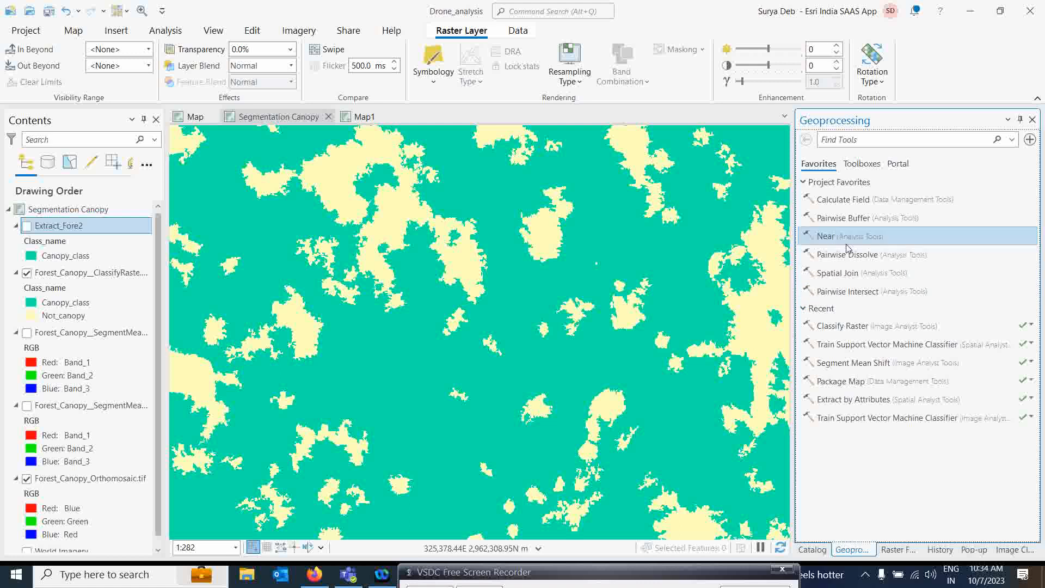
{"action": "left_click", "coordinate": [838, 399]}
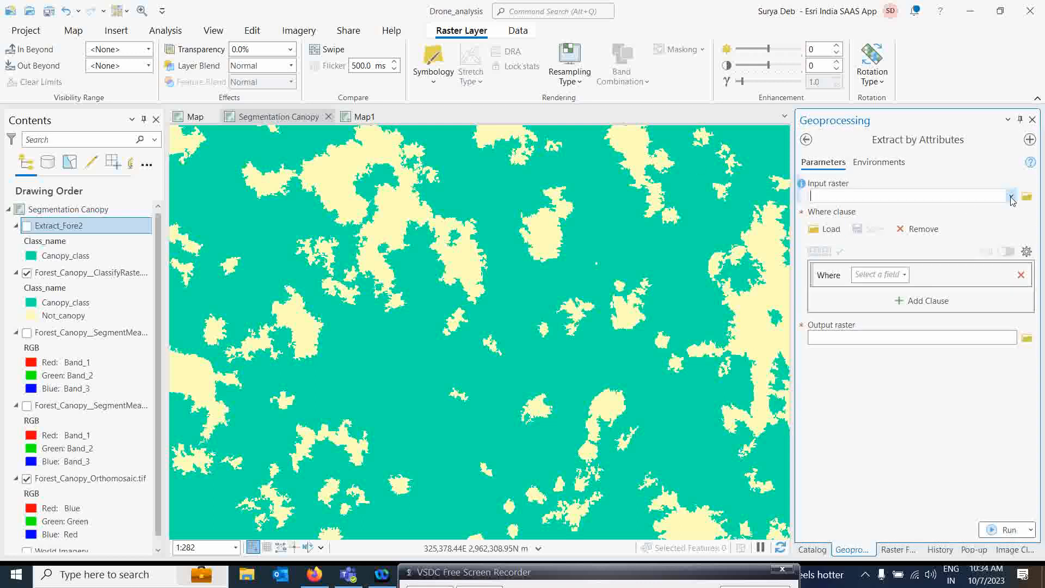
{"action": "left_click", "coordinate": [1011, 197]}
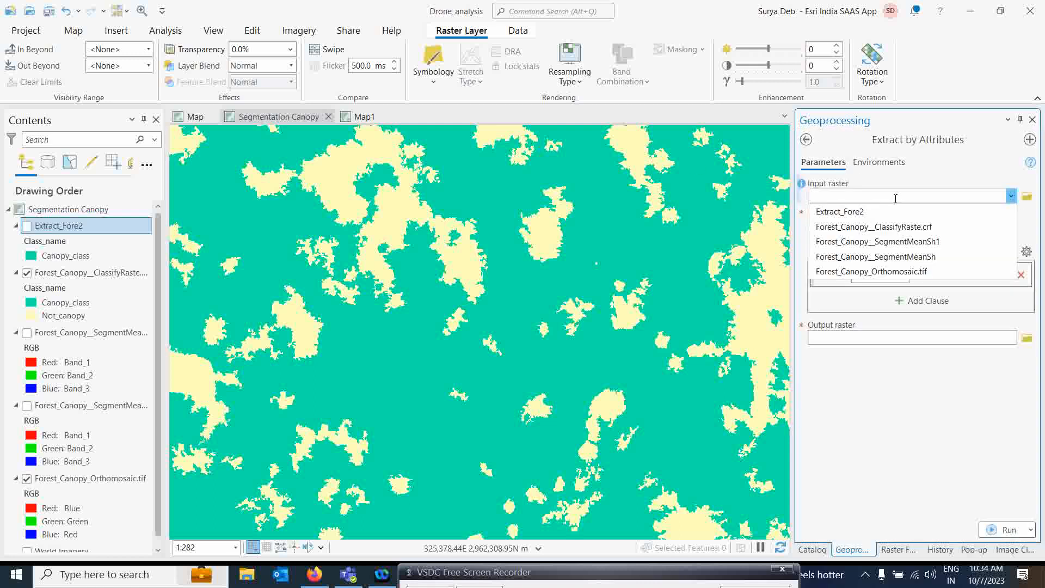
{"action": "left_click", "coordinate": [838, 227]}
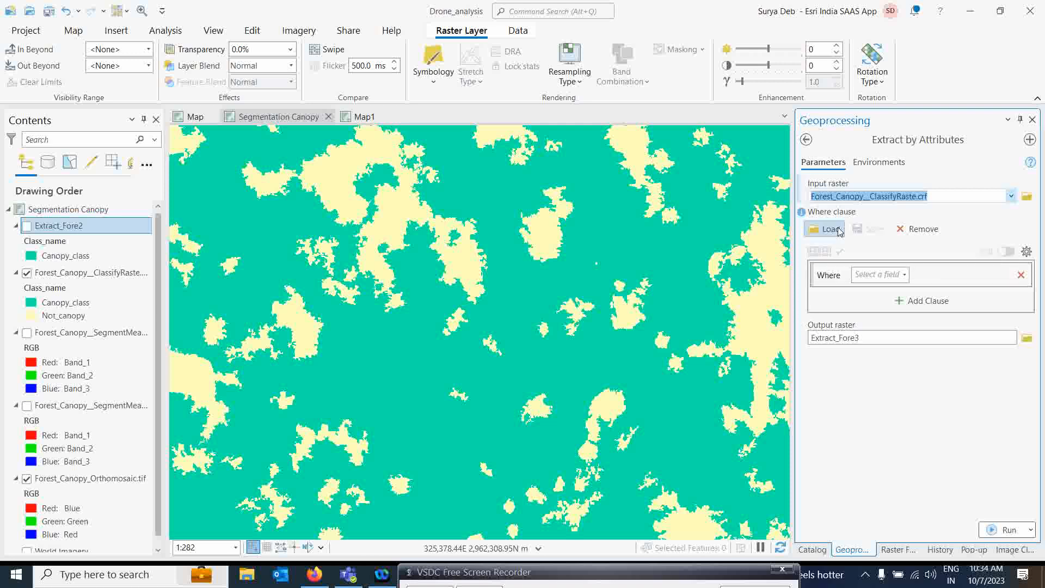
Set the where clause to Class_name is equal to Canopy_class and run the extraction
{"action": "left_click", "coordinate": [902, 276]}
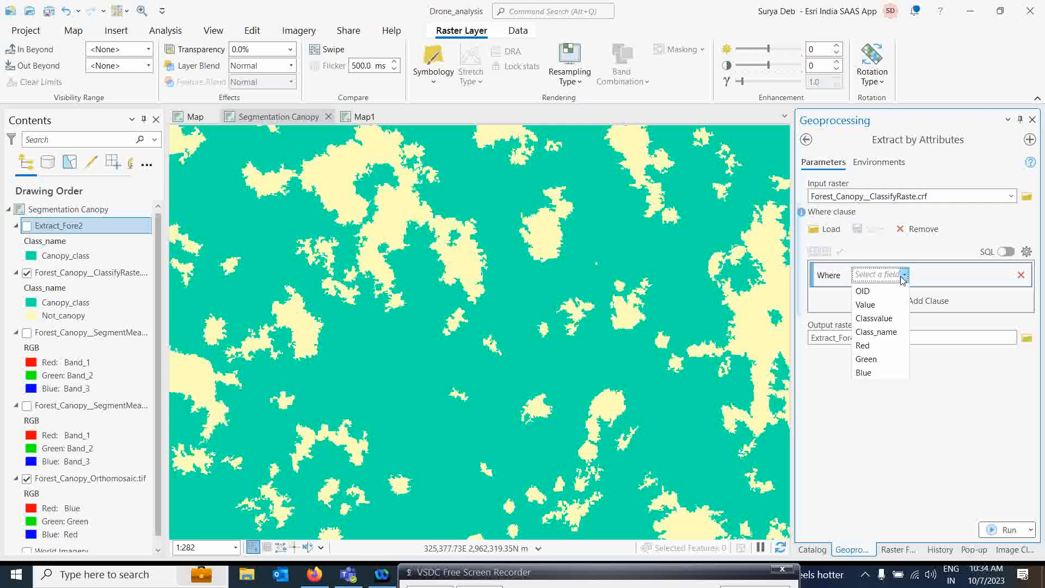
{"action": "left_click", "coordinate": [876, 332]}
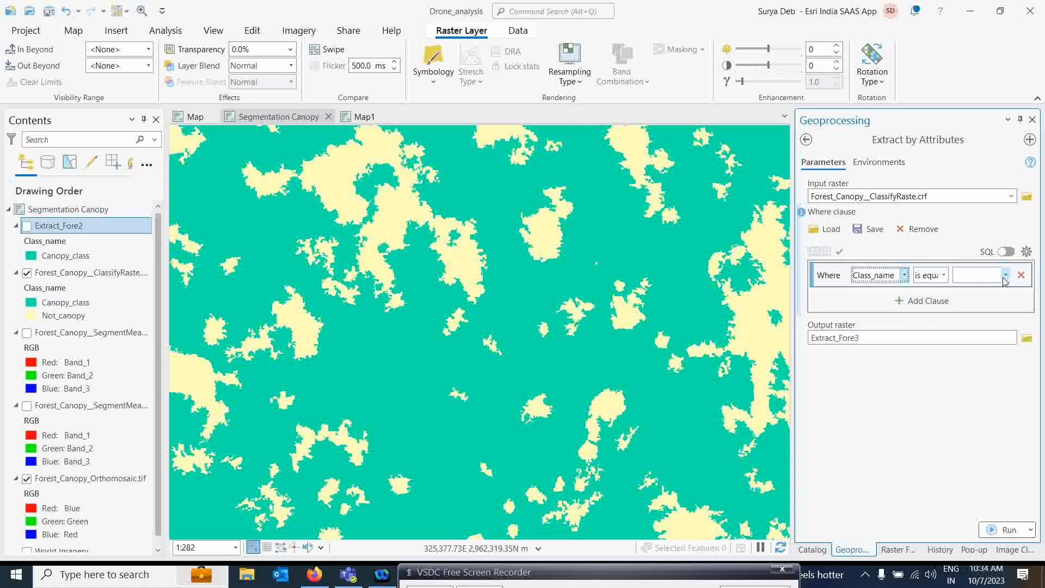
{"action": "left_click", "coordinate": [1004, 275]}
{"action": "left_click", "coordinate": [969, 293]}
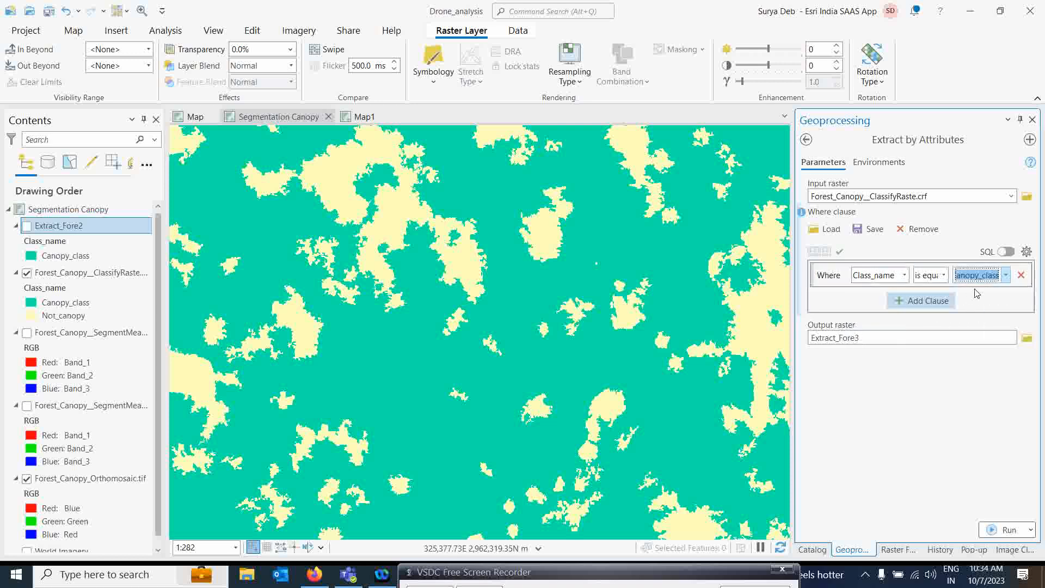
{"action": "left_click", "coordinate": [991, 531]}
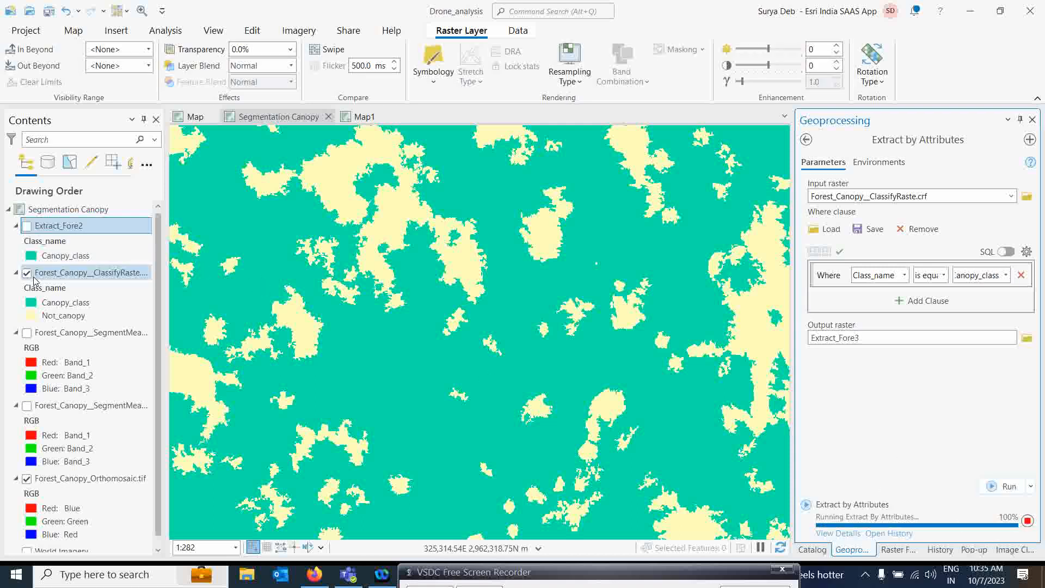
Hide the Forest_Canopy__ClassifyRaste.crf layer and swipe the newly extracted canopy layer over the orthomosaic to compare them
{"action": "left_click", "coordinate": [26, 272]}
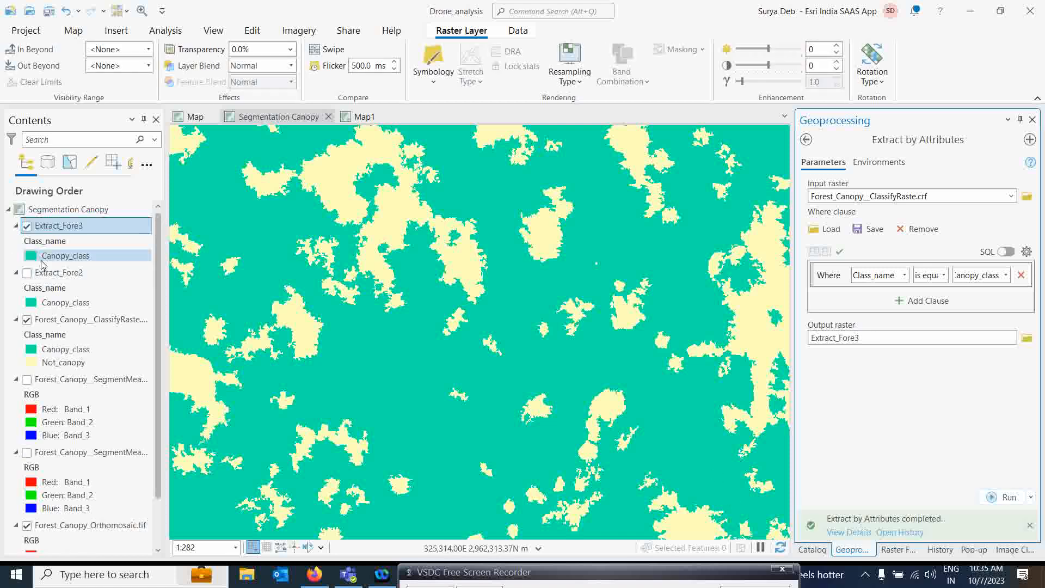
{"action": "left_click", "coordinate": [26, 320]}
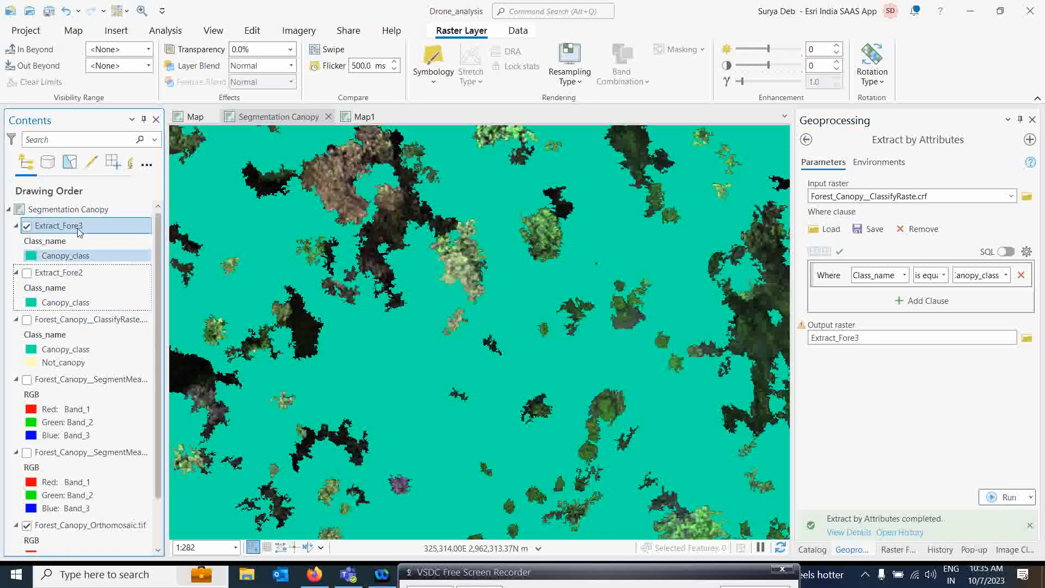
{"action": "left_click", "coordinate": [327, 50]}
{"action": "left_click_drag", "start_coordinate": [401, 280], "coordinate": [463, 334]}
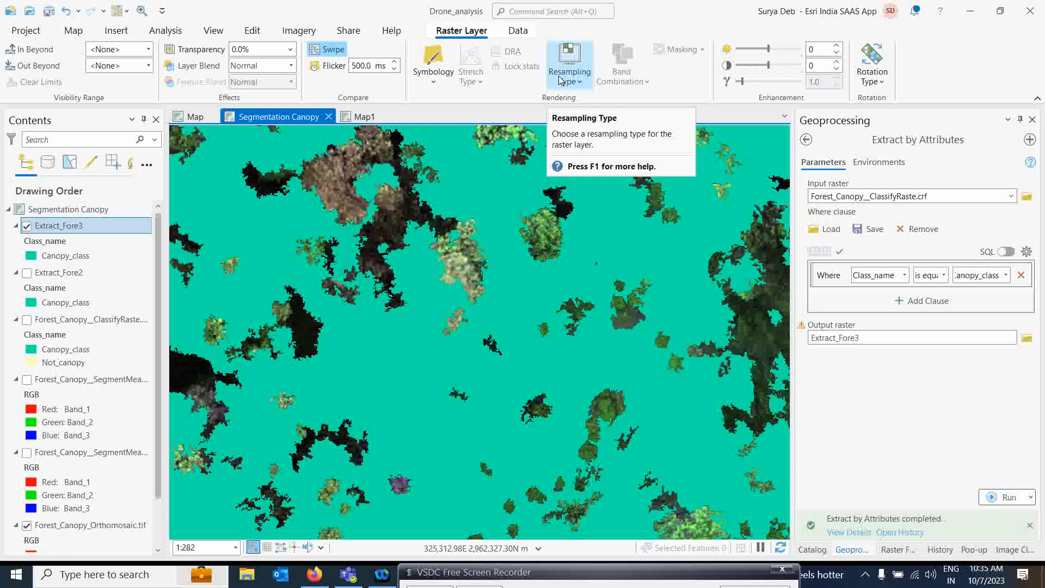
{"action": "left_click_drag", "start_coordinate": [457, 131], "coordinate": [298, 435]}
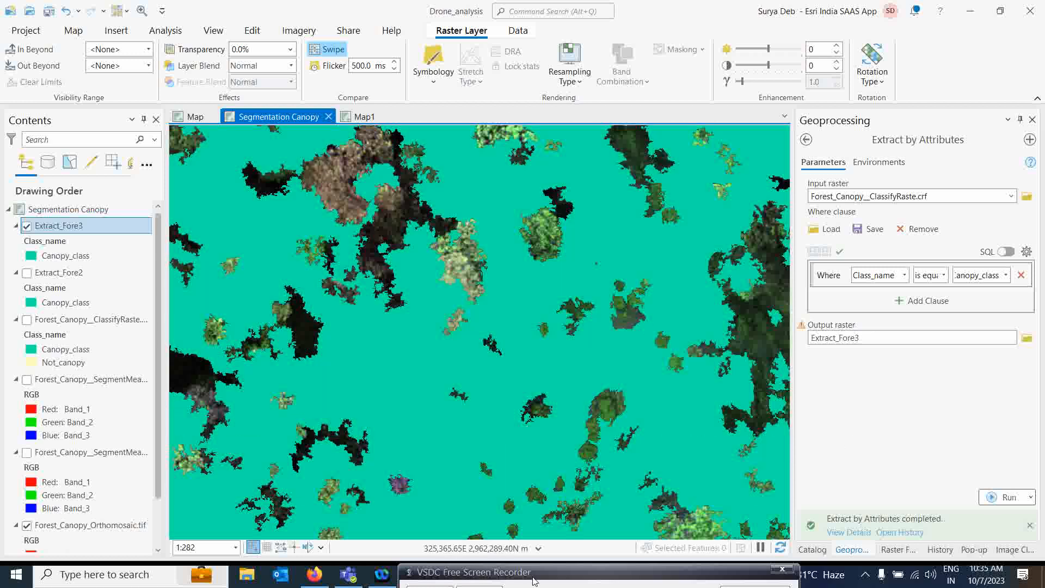
{"action": "mouse_move", "coordinate": [530, 571]}
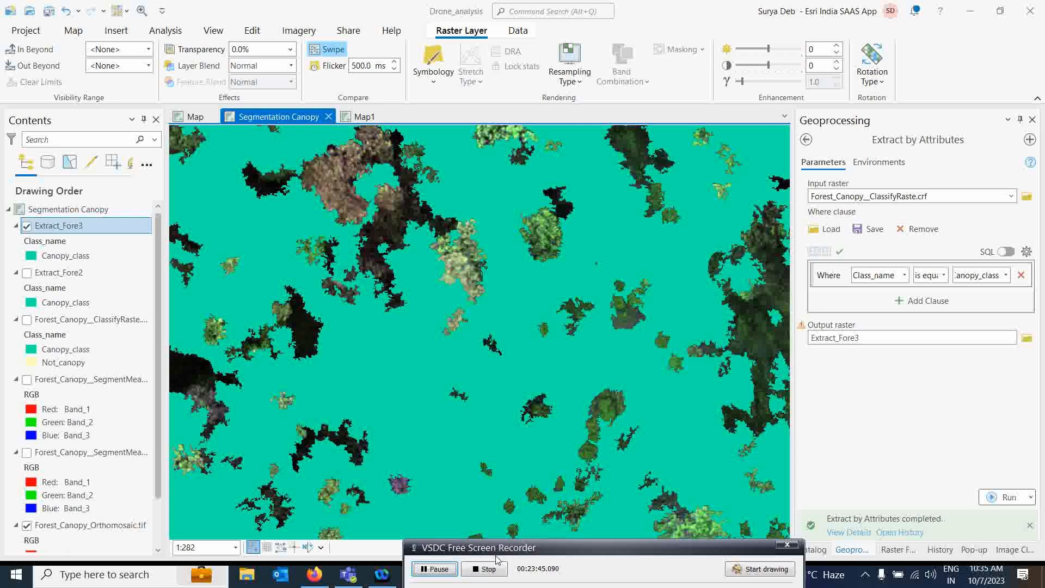